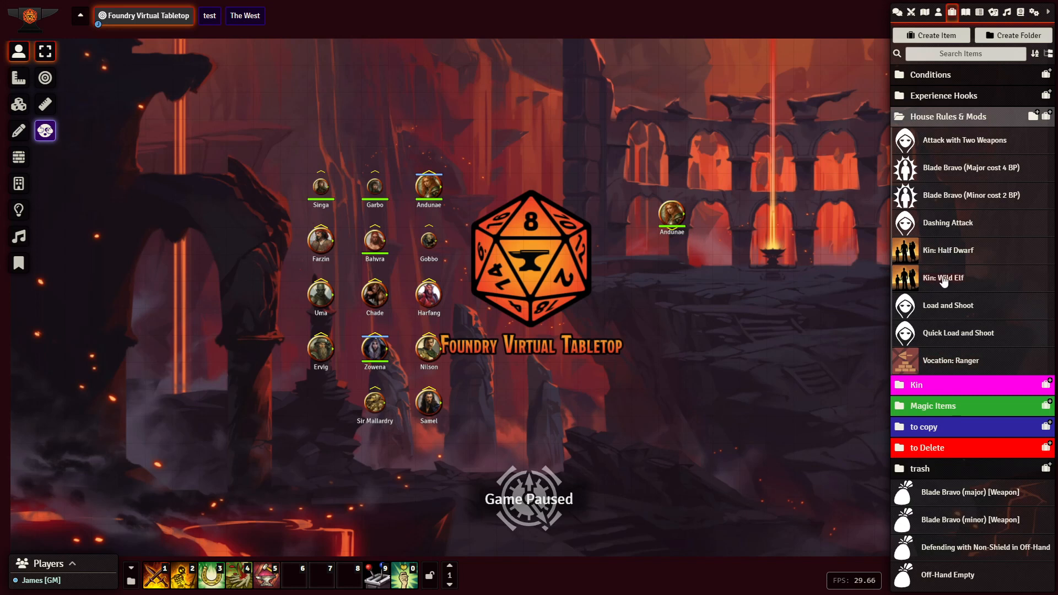
Rename the magenta Kin item folder as Workspace
{"action": "left_click", "coordinate": [928, 386]}
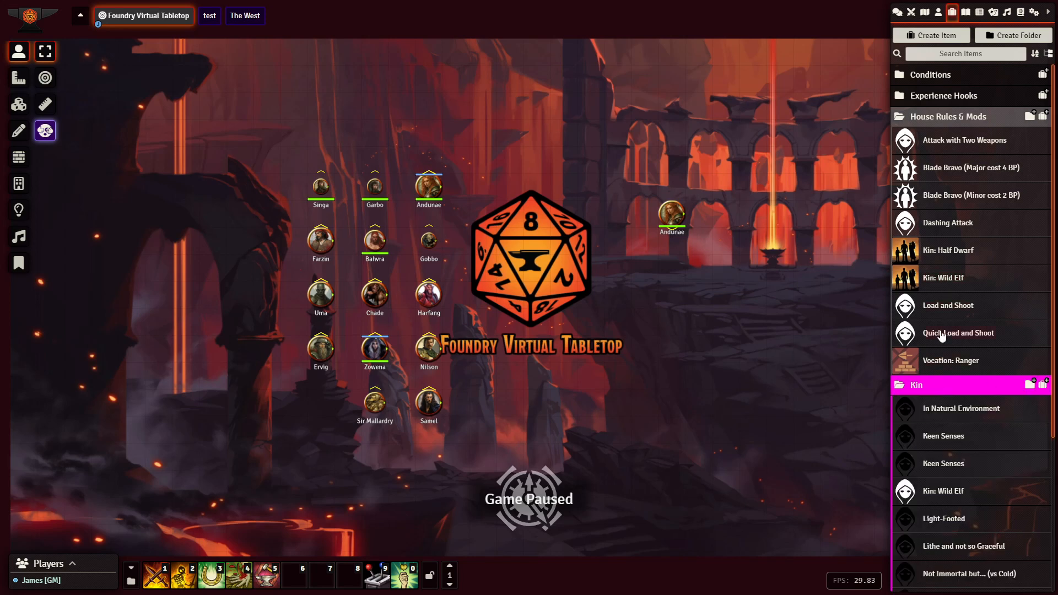
{"action": "scroll", "coordinate": [940, 337], "scroll_direction": "down", "scroll_amount": 3}
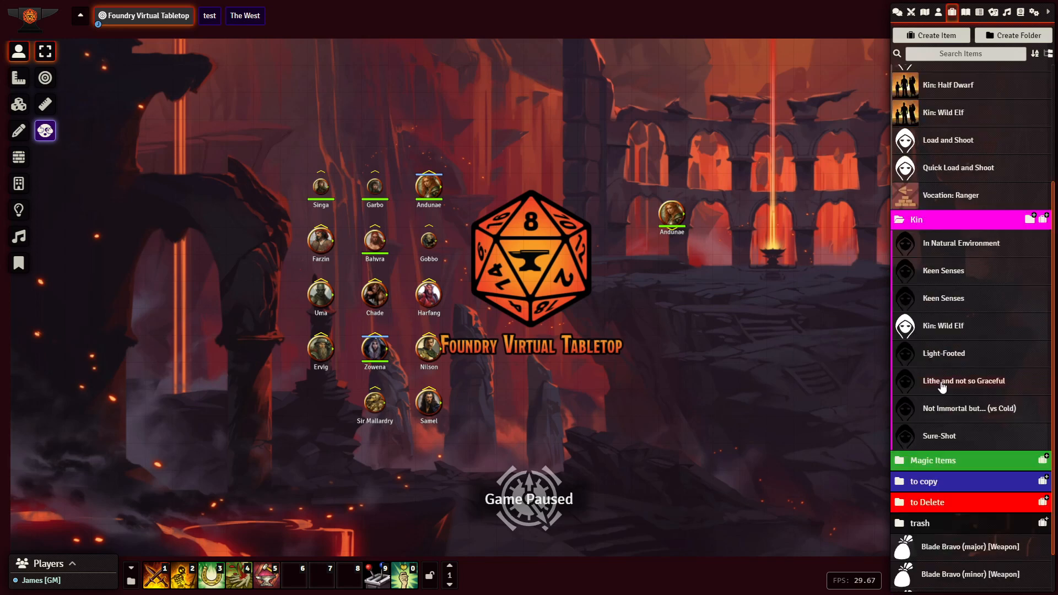
{"action": "right_click", "coordinate": [921, 219]}
{"action": "left_click", "coordinate": [923, 241]}
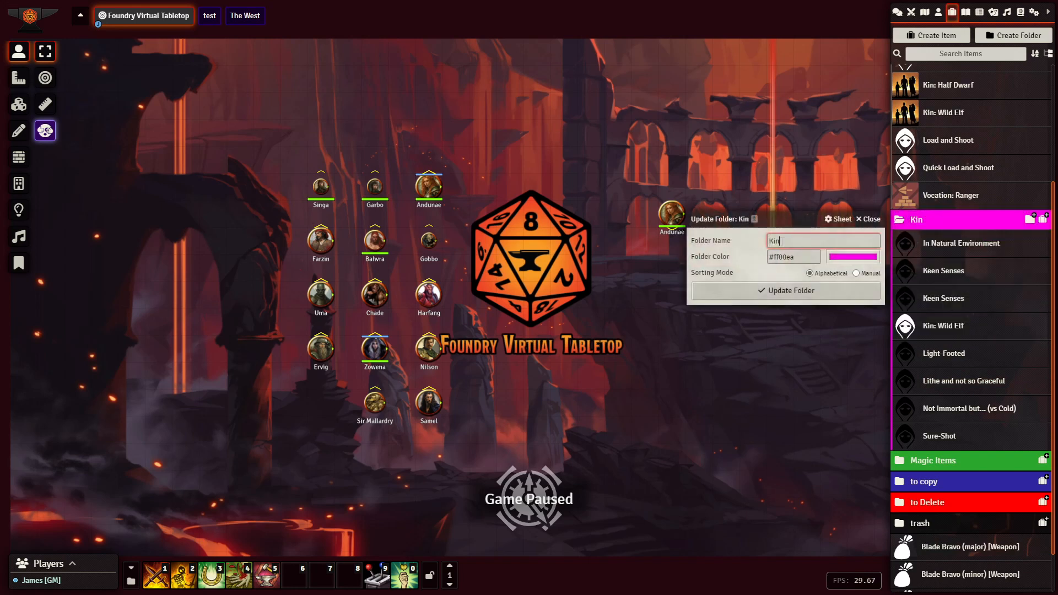
{"action": "left_click_drag", "start_coordinate": [780, 241], "coordinate": [721, 245]}
{"action": "type", "text": "Workspace"}
{"action": "key", "text": "Return"}
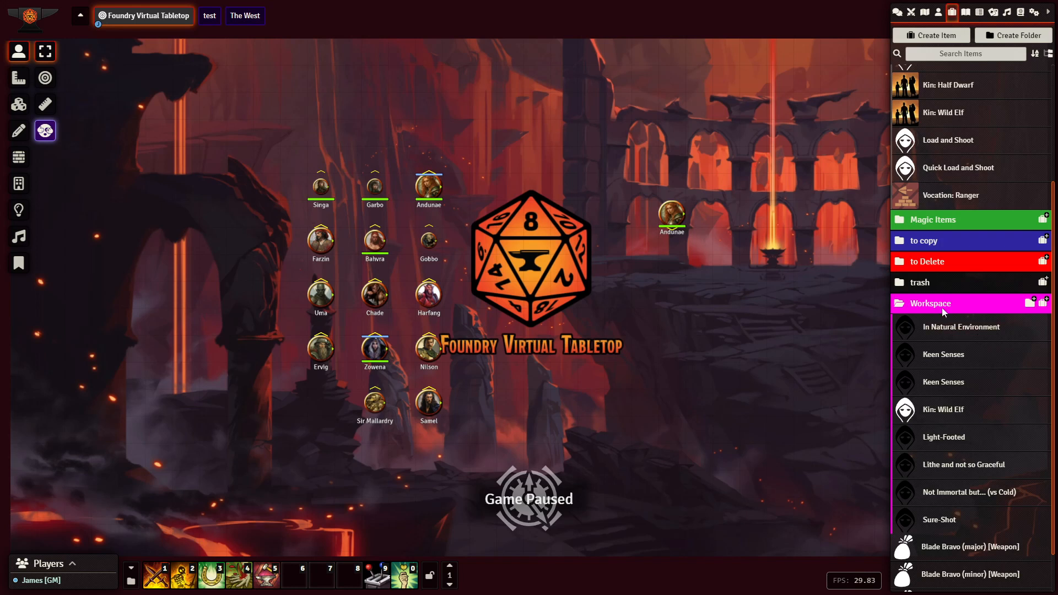
Empty the Workspace folder by moving all its Kin items, from In Natural Environment to Sure-Shot, into the trash folder
{"action": "left_click_drag", "start_coordinate": [931, 329], "coordinate": [933, 283]}
{"action": "left_click_drag", "start_coordinate": [934, 331], "coordinate": [931, 285]}
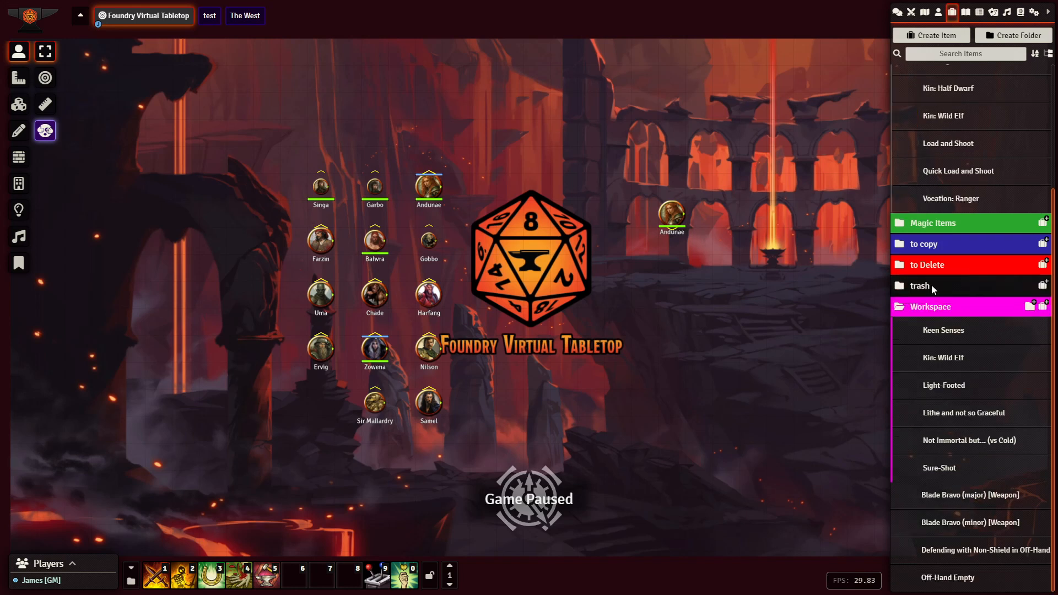
{"action": "left_click_drag", "start_coordinate": [932, 330], "coordinate": [931, 290]}
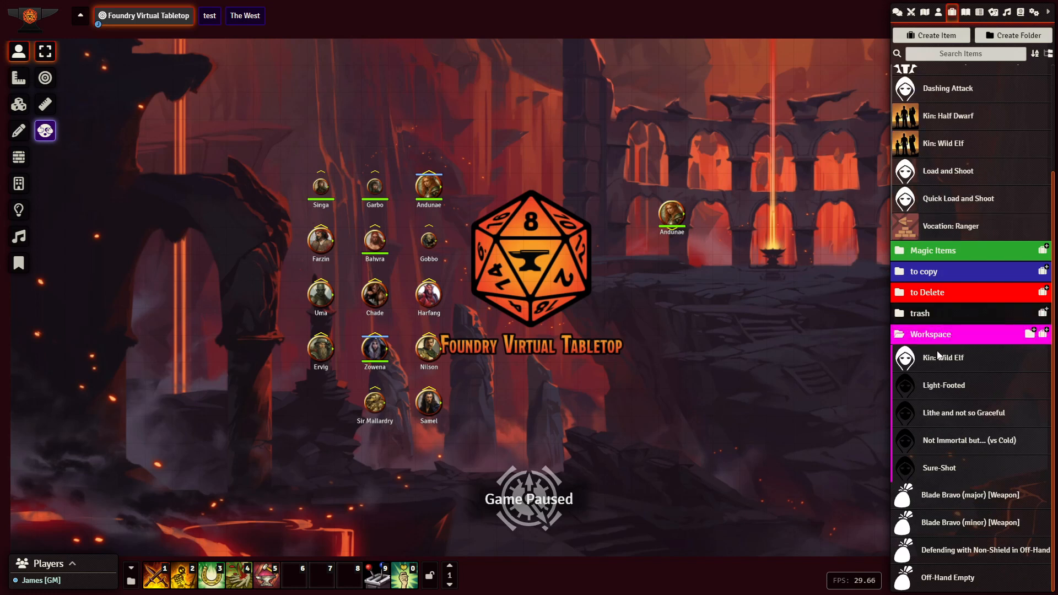
{"action": "left_click_drag", "start_coordinate": [938, 356], "coordinate": [935, 312]}
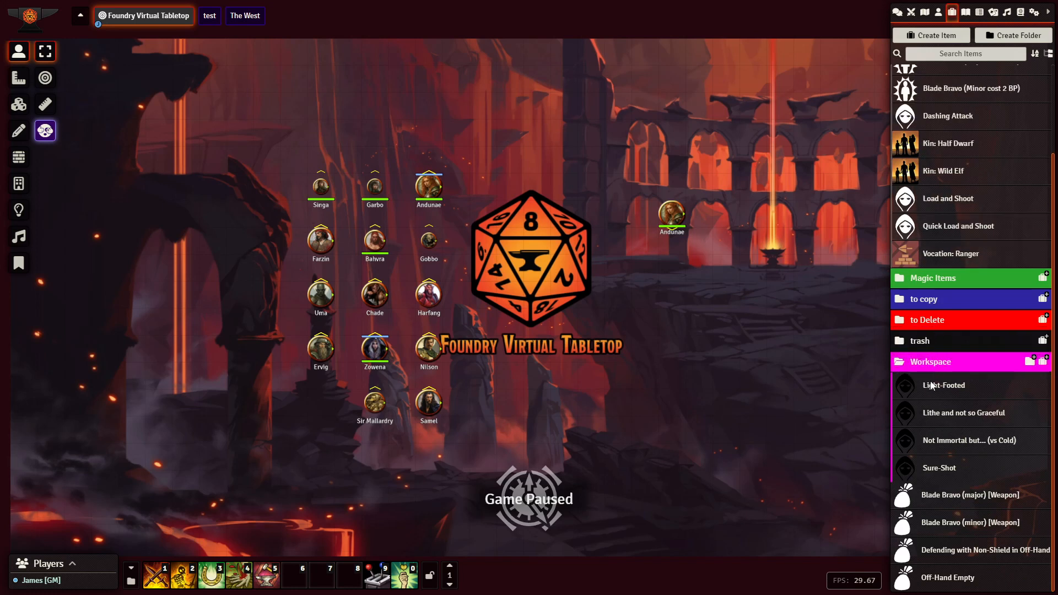
{"action": "left_click_drag", "start_coordinate": [931, 385], "coordinate": [926, 341]}
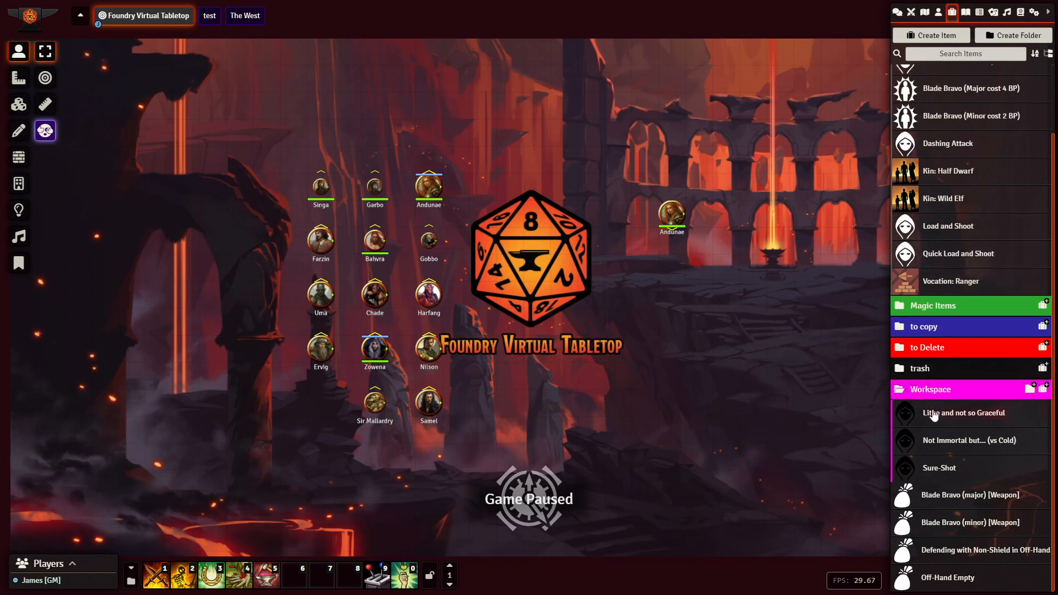
{"action": "left_click_drag", "start_coordinate": [933, 416], "coordinate": [930, 369]}
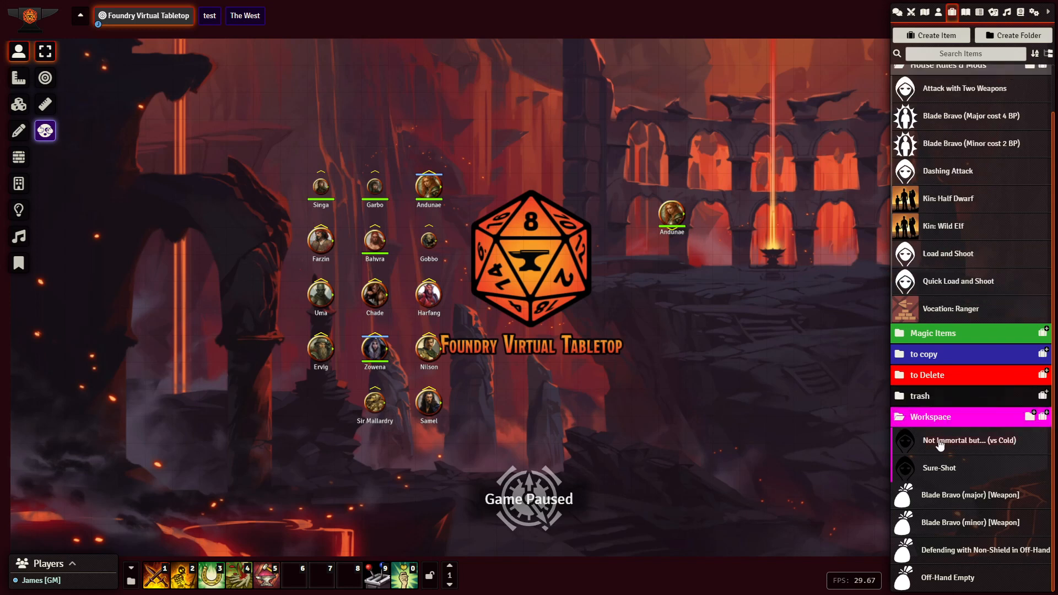
{"action": "left_click_drag", "start_coordinate": [940, 444], "coordinate": [931, 396]}
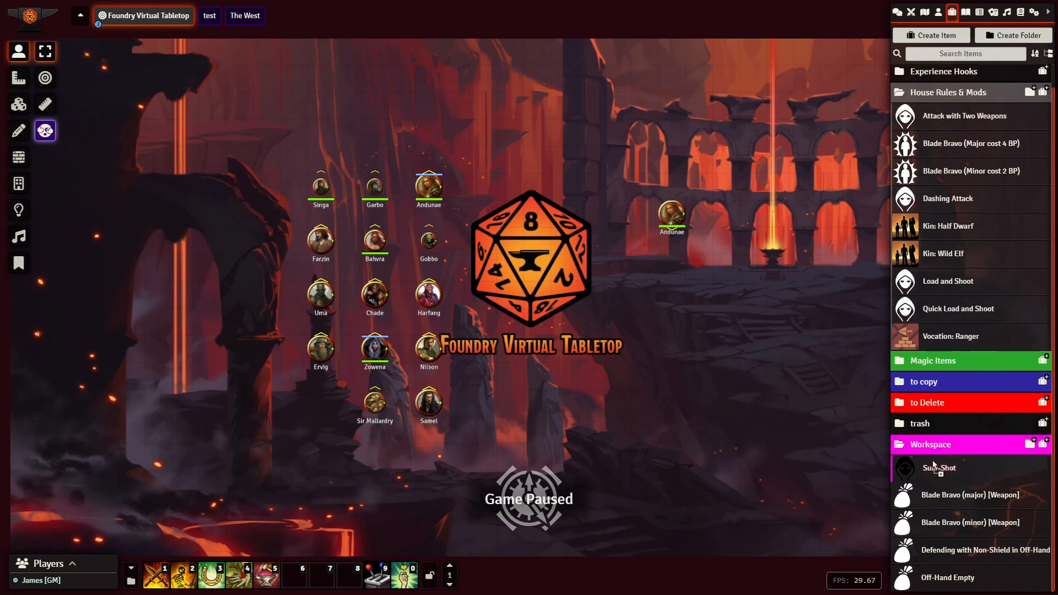
{"action": "left_click_drag", "start_coordinate": [933, 467], "coordinate": [928, 426]}
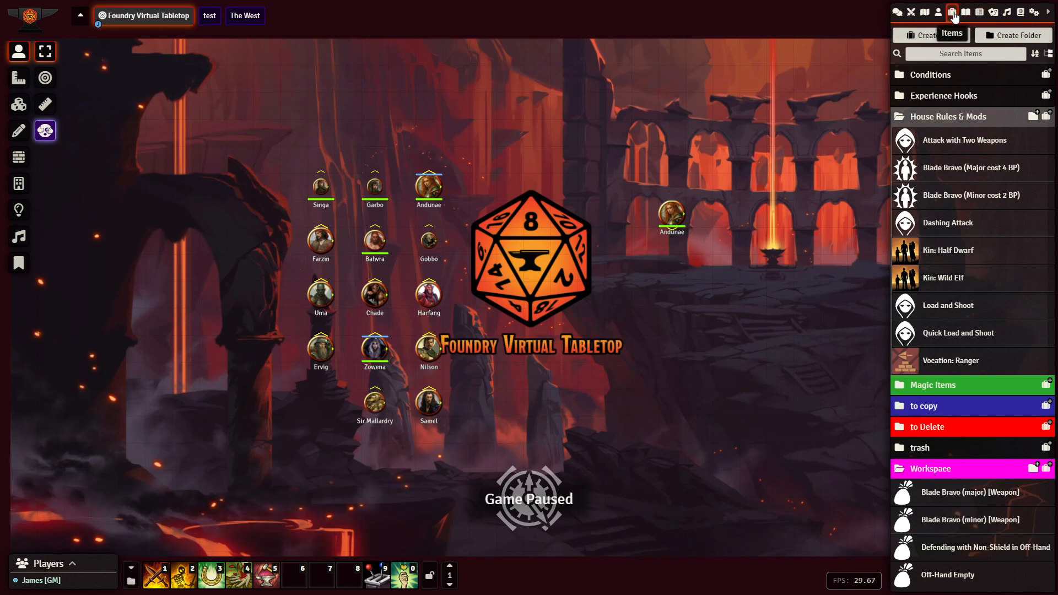
Open the VsD Items compendium, collapse its Kin Templates folder and expand the Vocations folder
{"action": "left_click", "coordinate": [1020, 13]}
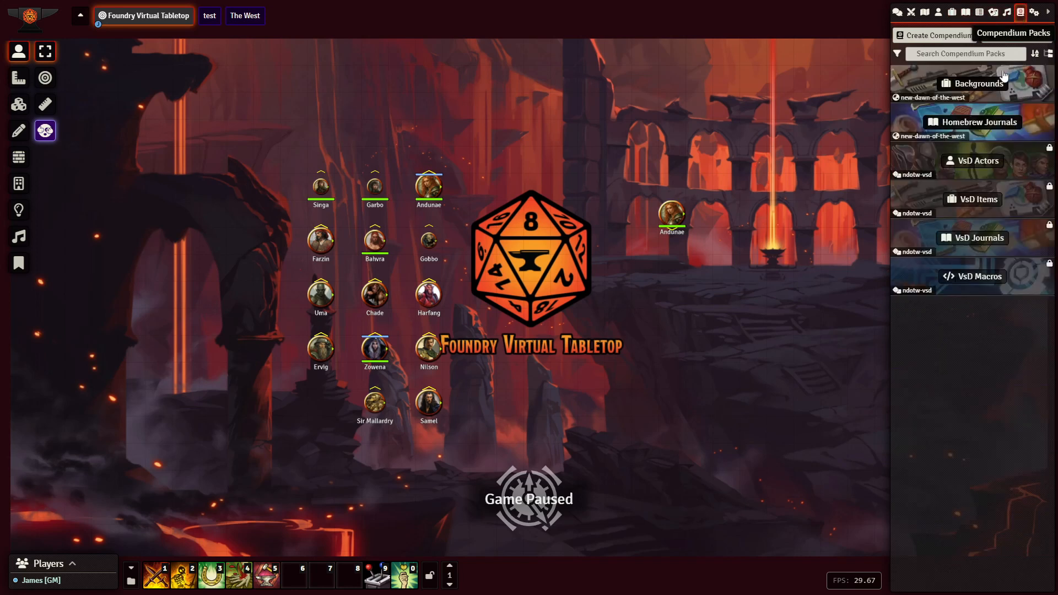
{"action": "left_click", "coordinate": [974, 199]}
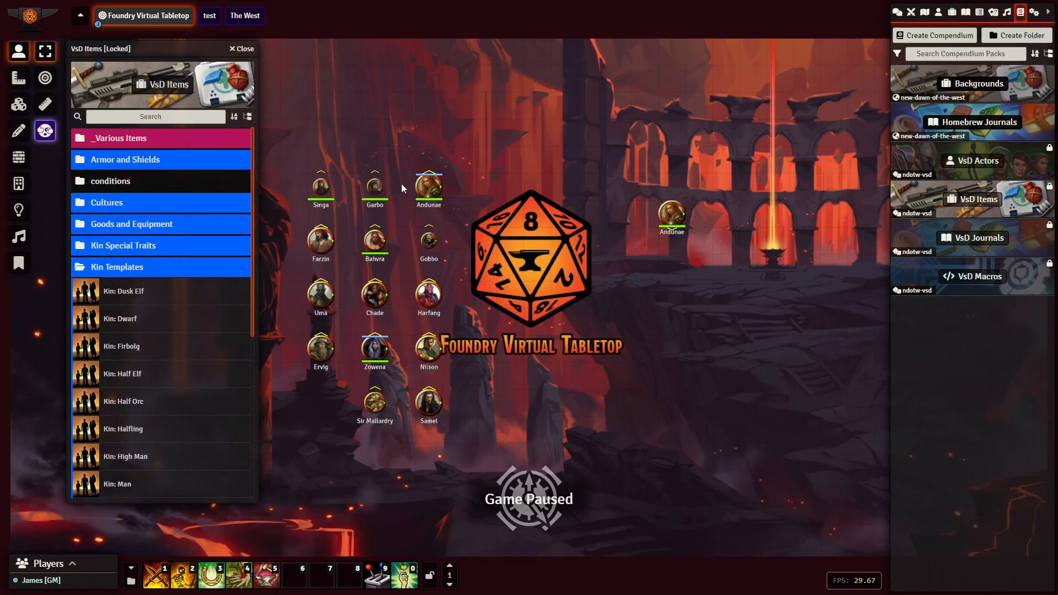
{"action": "left_click", "coordinate": [110, 266]}
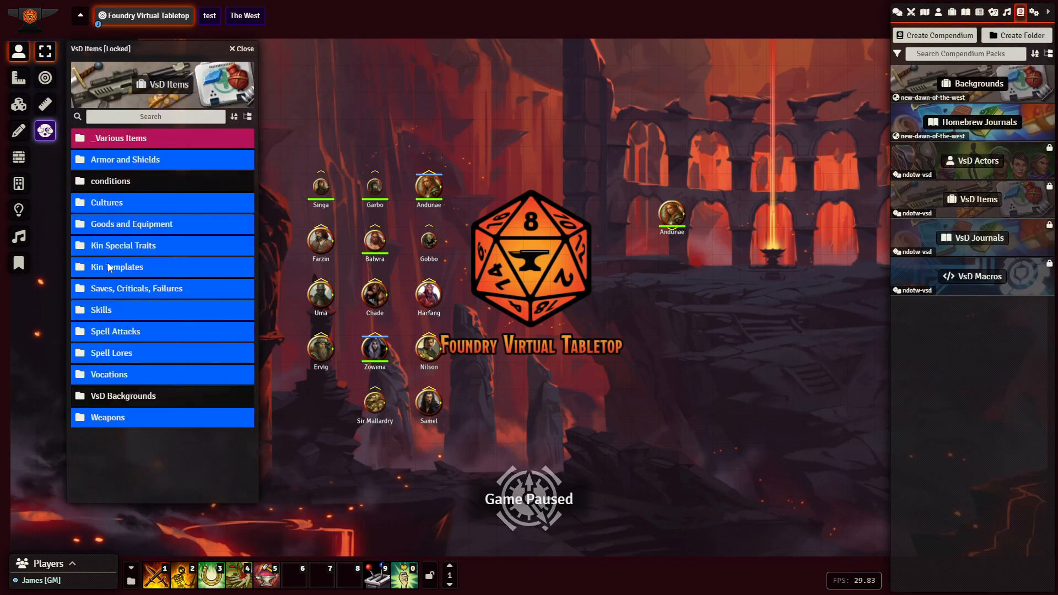
{"action": "left_click", "coordinate": [107, 374]}
{"action": "scroll", "coordinate": [137, 328], "scroll_direction": "down", "scroll_amount": 2}
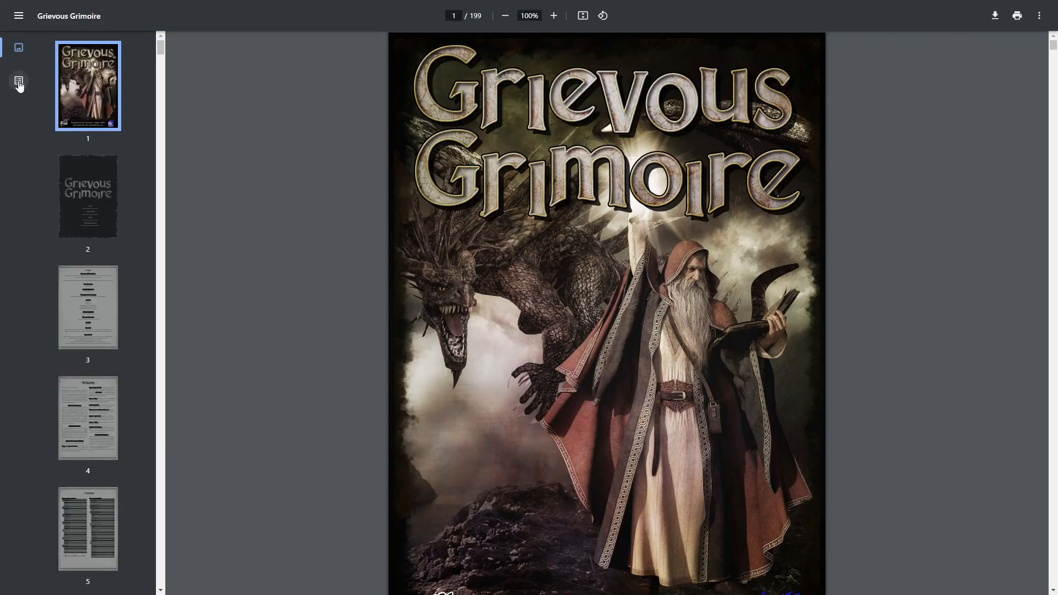
In the Grievous Grimoire PDF, go to the Ranger page among the Champion Initiates of Chapter 1 through the document outline
{"action": "left_click", "coordinate": [18, 81]}
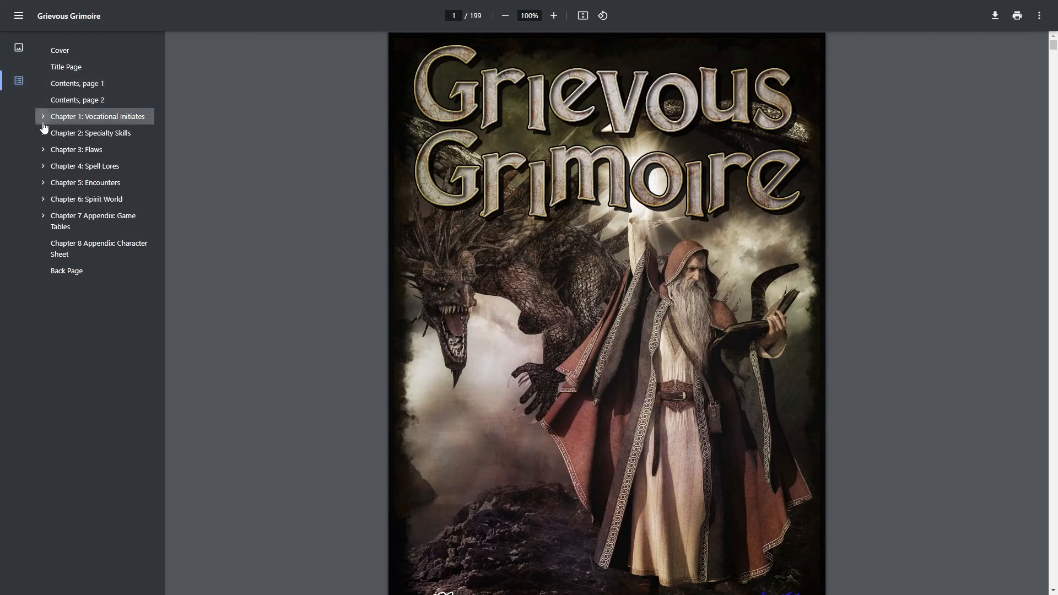
{"action": "left_click", "coordinate": [43, 118]}
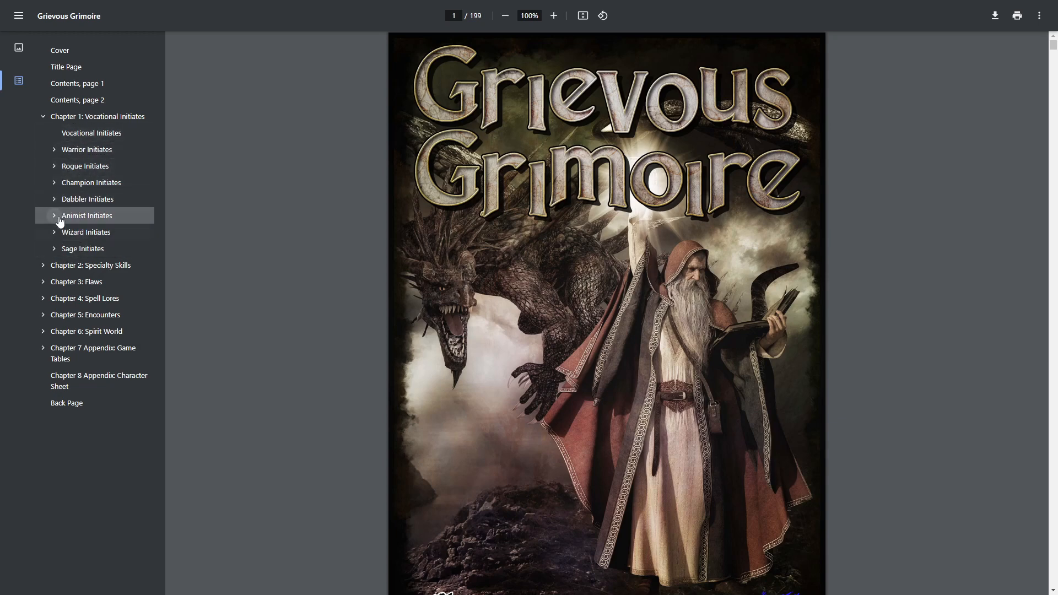
{"action": "left_click", "coordinate": [54, 183]}
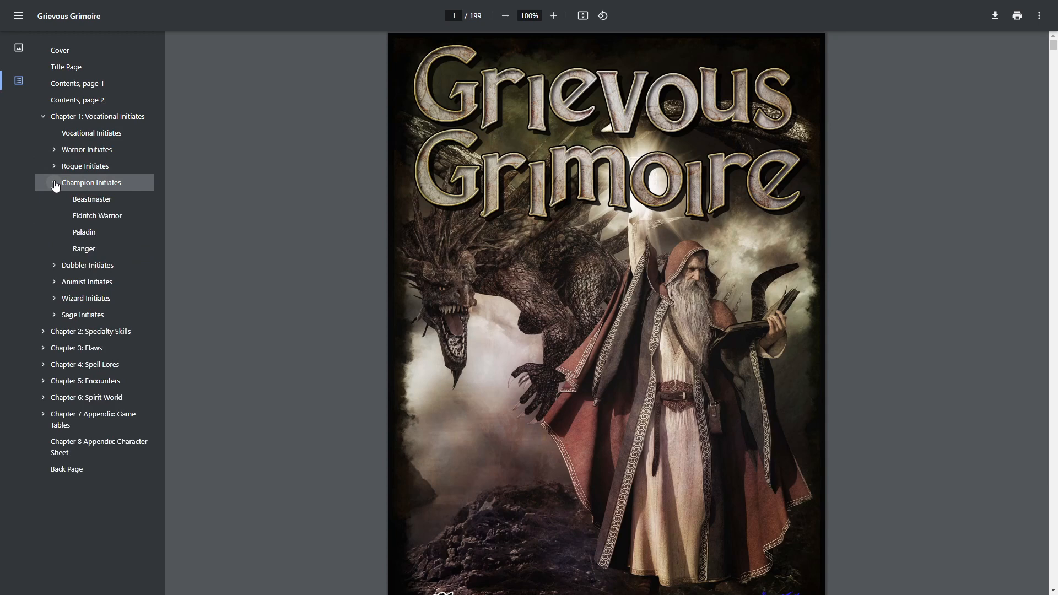
{"action": "left_click", "coordinate": [86, 249]}
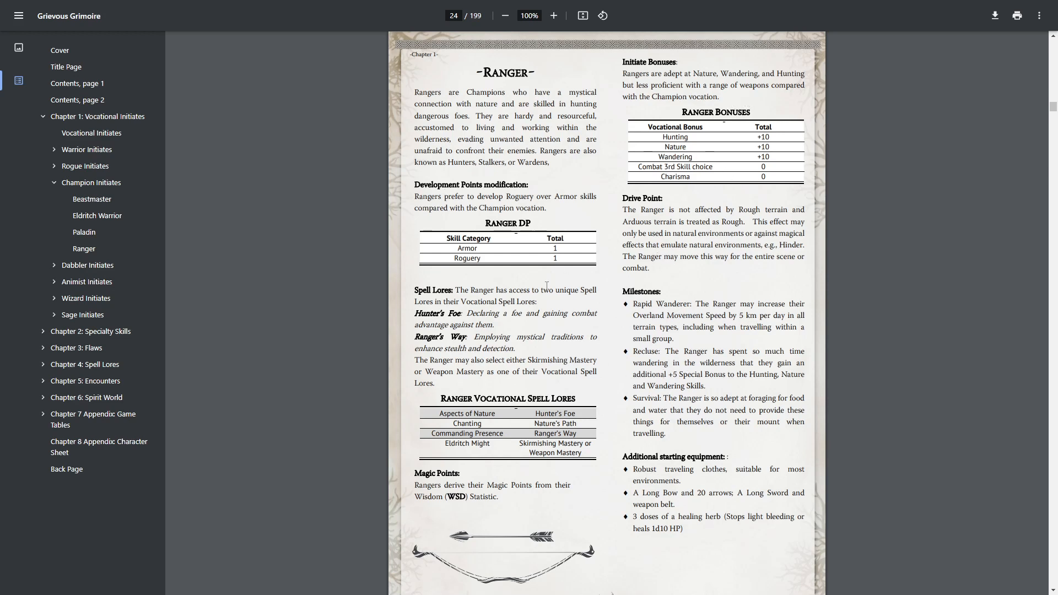
Leave full-screen view and detach the Grievous Grimoire PDF into its own browser window
{"action": "mouse_move", "coordinate": [339, 4]}
{"action": "key", "text": "ctrl+a"}
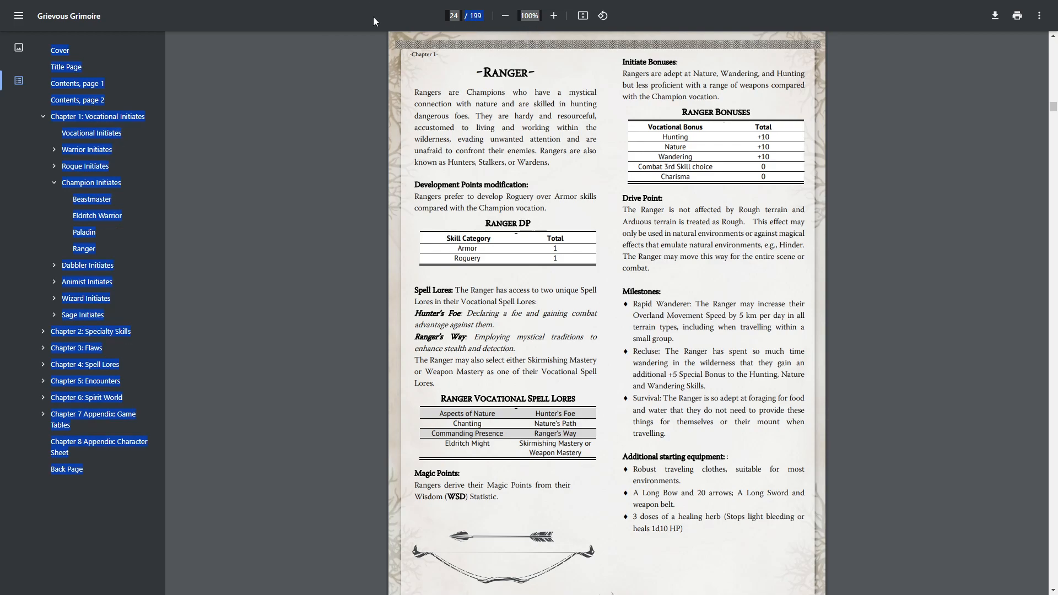
{"action": "key", "text": "F11"}
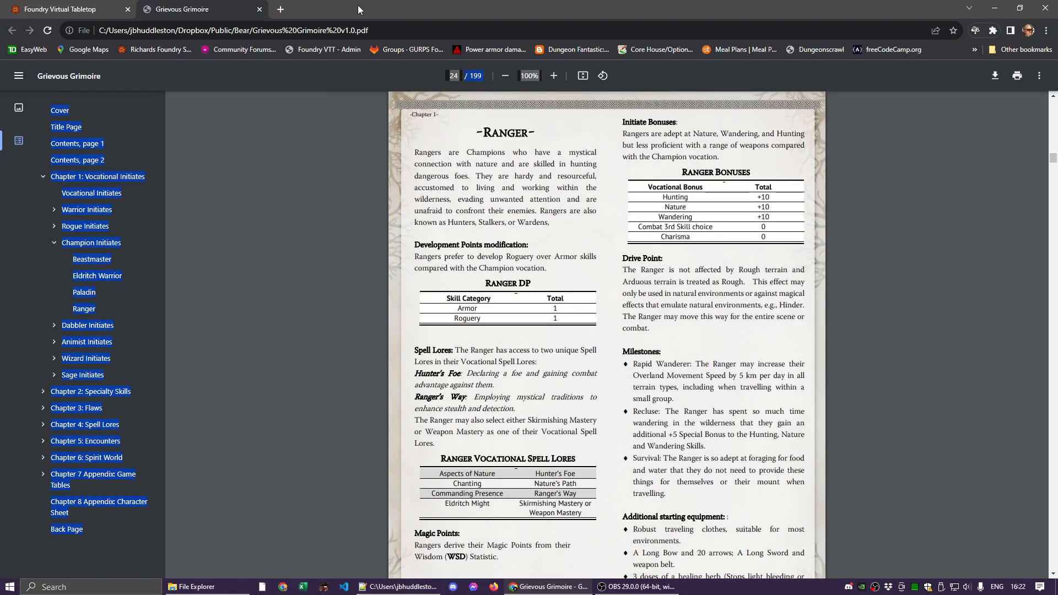
{"action": "left_click_drag", "start_coordinate": [202, 10], "coordinate": [1057, 125]}
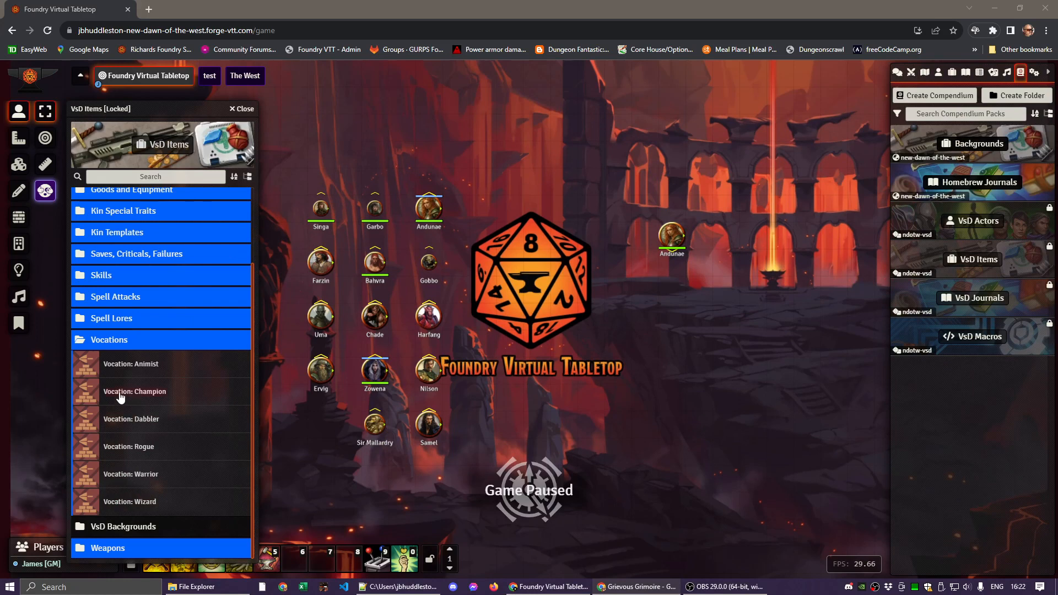
Collapse the House Rules & Mods item folder, copy Vocation: Champion from the compendium into the Workspace folder, and close the compendium
{"action": "left_click", "coordinate": [952, 72]}
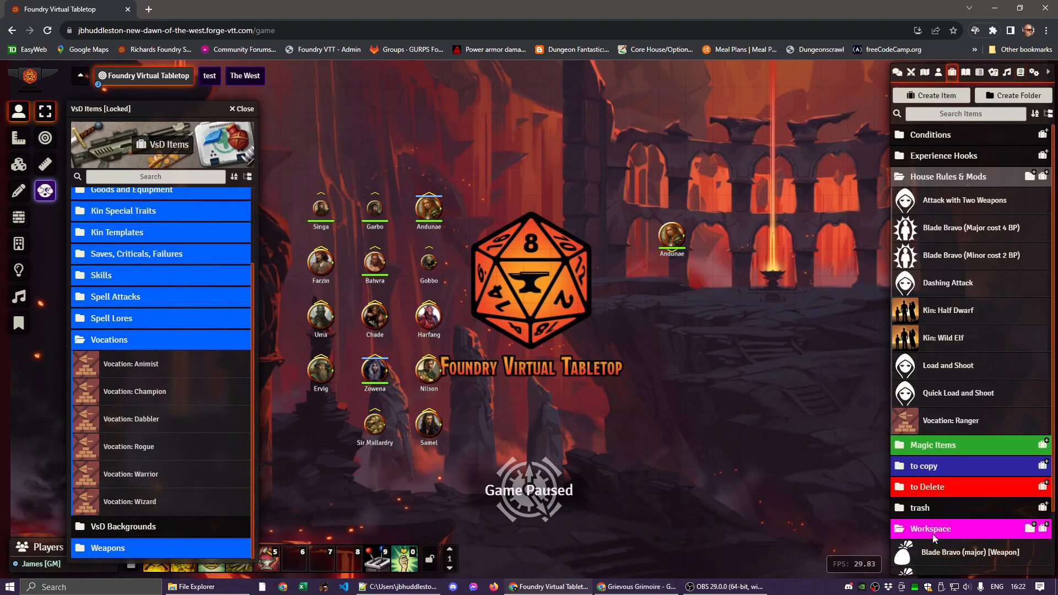
{"action": "left_click", "coordinate": [952, 178]}
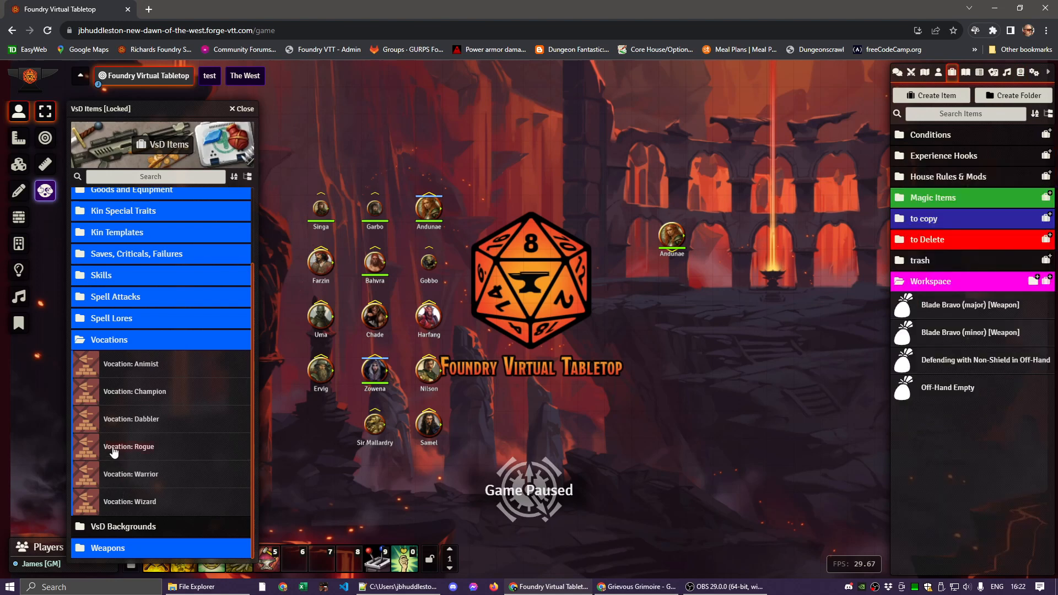
{"action": "left_click_drag", "start_coordinate": [130, 391], "coordinate": [974, 285]}
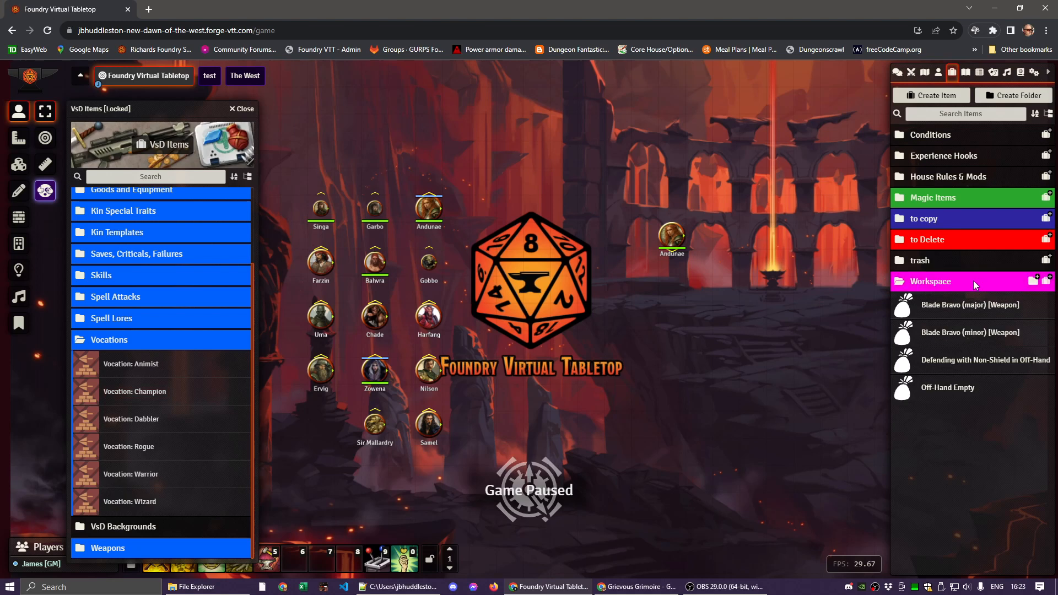
{"action": "left_click", "coordinate": [241, 108]}
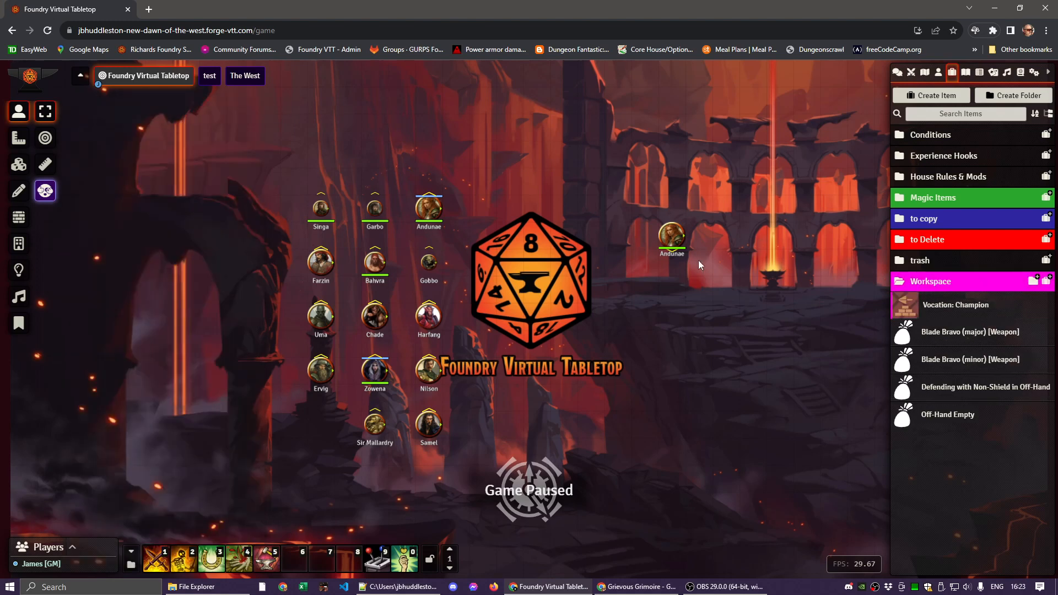
Extract the Vocation: Champion (modifiers) modifier and the Vocation: Champion variable from the Vocation: Champion container into the Workspace folder
{"action": "left_click", "coordinate": [938, 310]}
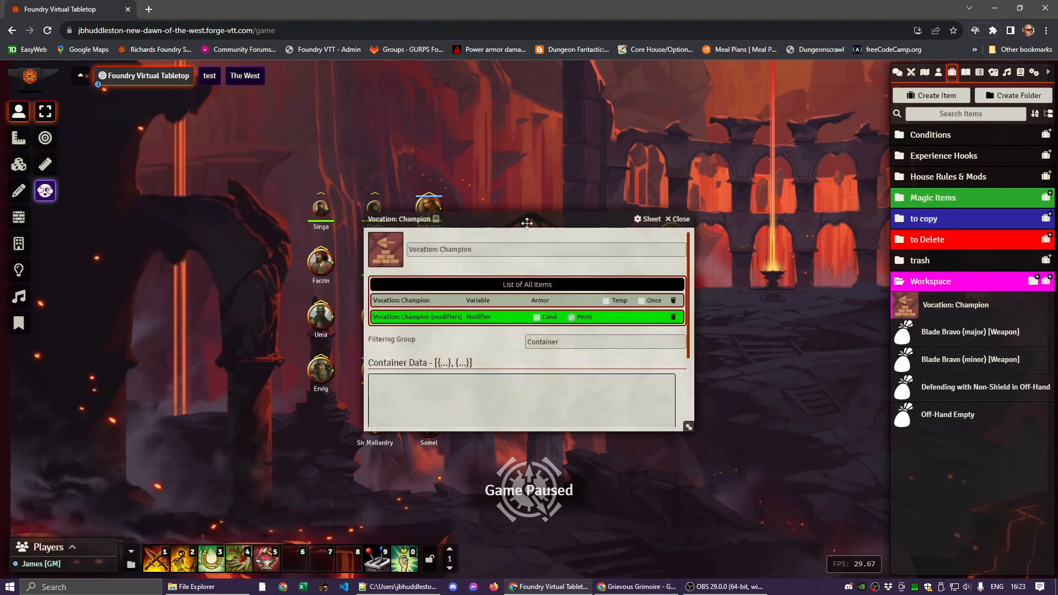
{"action": "left_click_drag", "start_coordinate": [516, 221], "coordinate": [669, 174]}
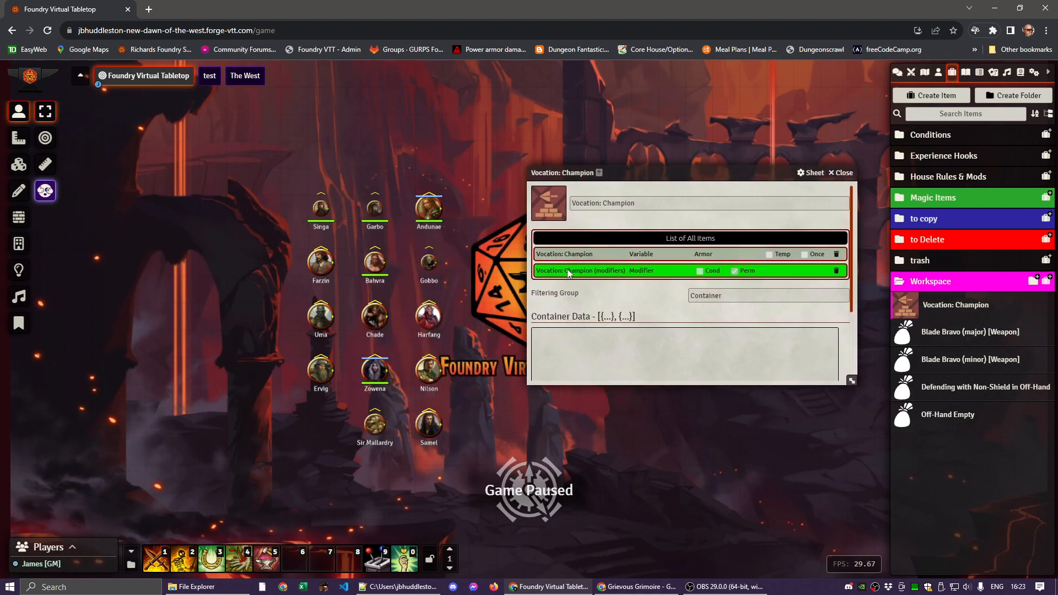
{"action": "left_click_drag", "start_coordinate": [572, 274], "coordinate": [942, 310]}
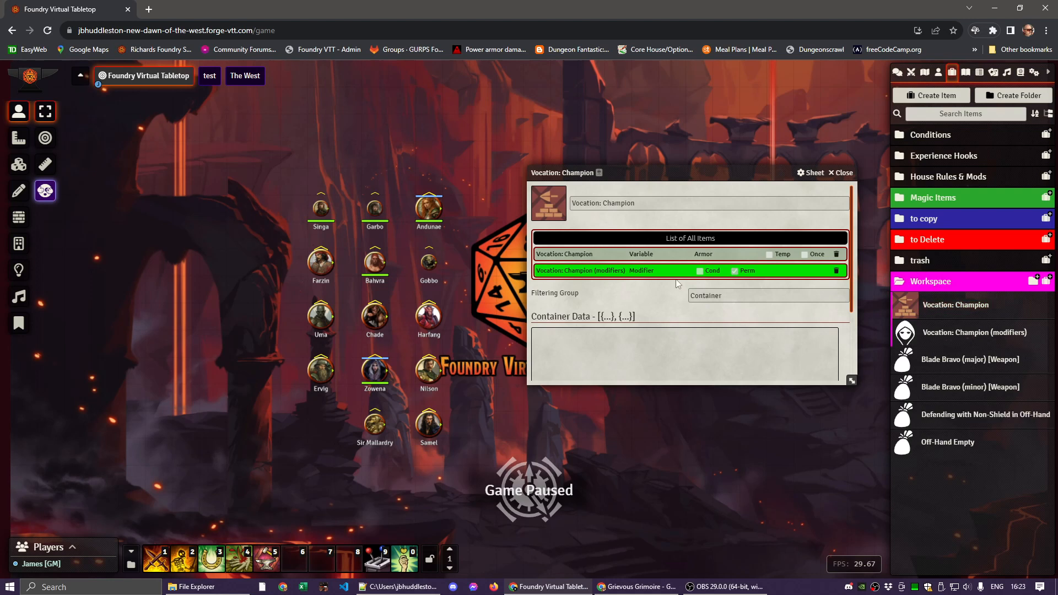
{"action": "left_click_drag", "start_coordinate": [565, 257], "coordinate": [939, 306]}
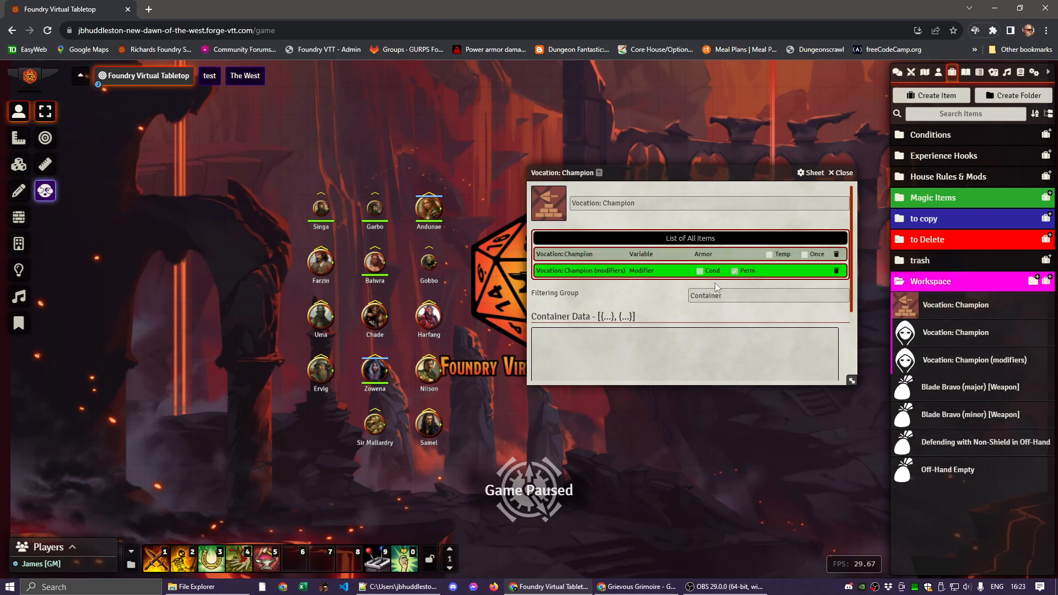
{"action": "left_click", "coordinate": [843, 173]}
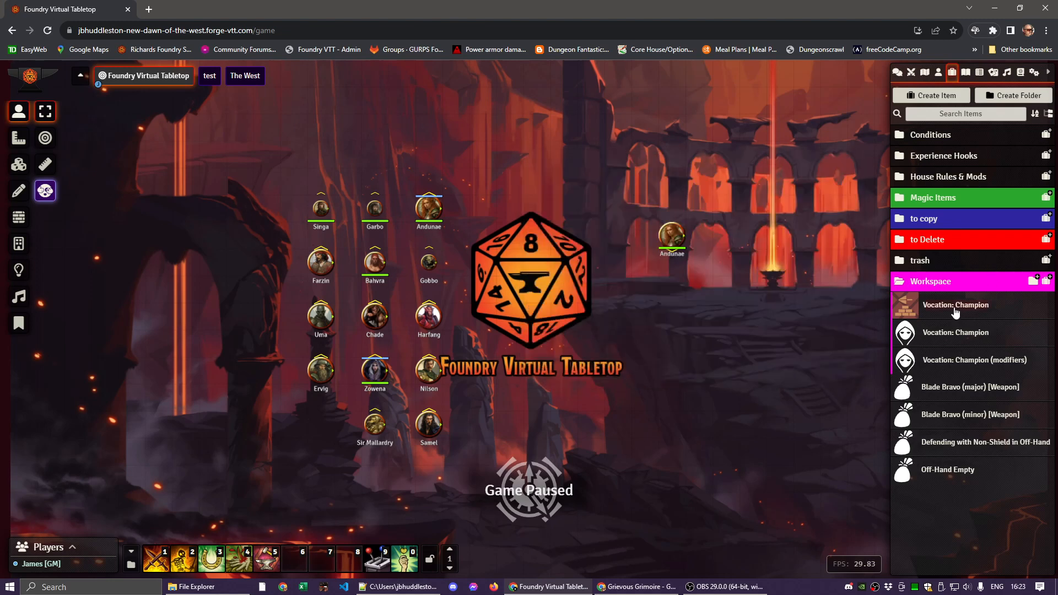
Rename the Vocation: Champion container item as Vocation: Ranger and close its sheet
{"action": "left_click", "coordinate": [956, 306]}
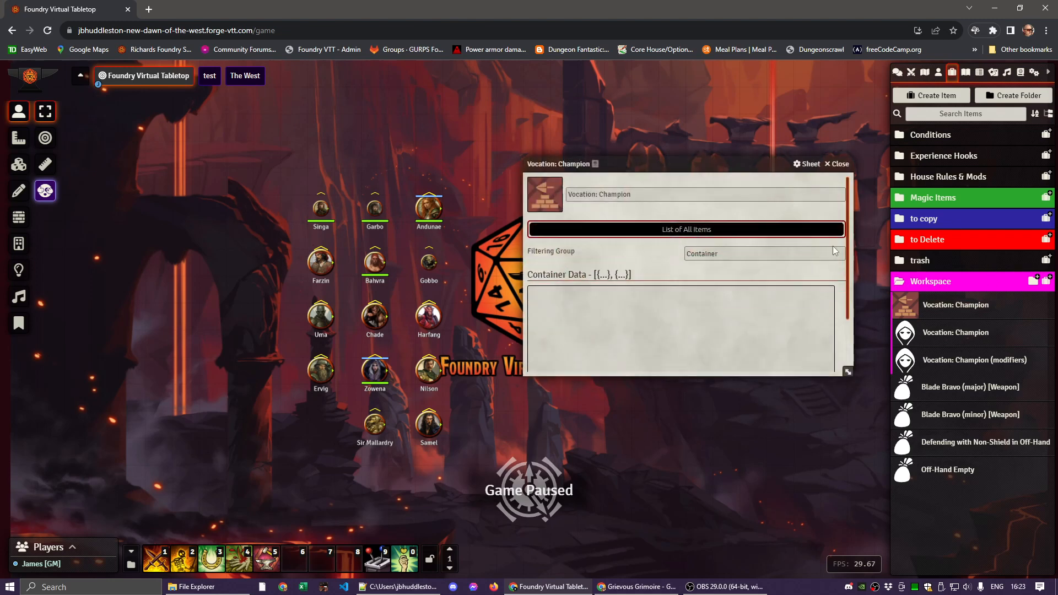
{"action": "double_click", "coordinate": [611, 194]}
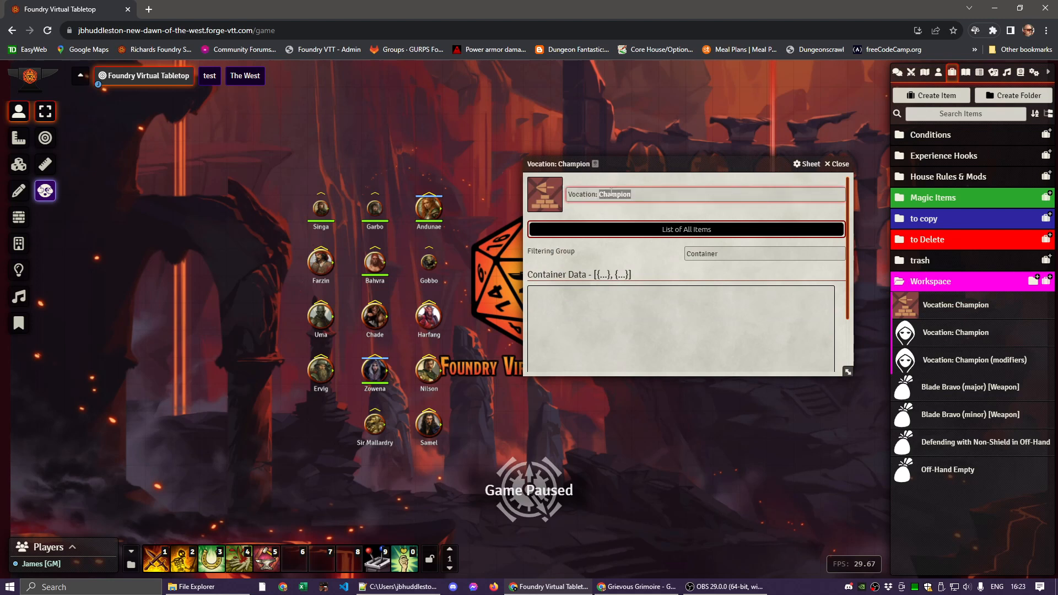
{"action": "type", "text": "Ranger"}
{"action": "left_click", "coordinate": [607, 209]}
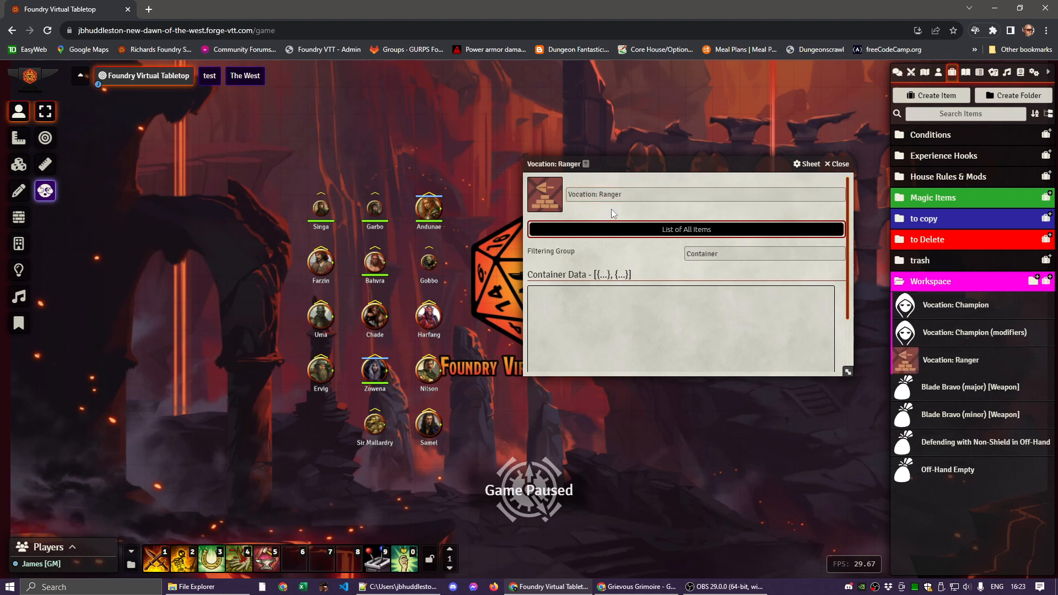
{"action": "left_click", "coordinate": [840, 164]}
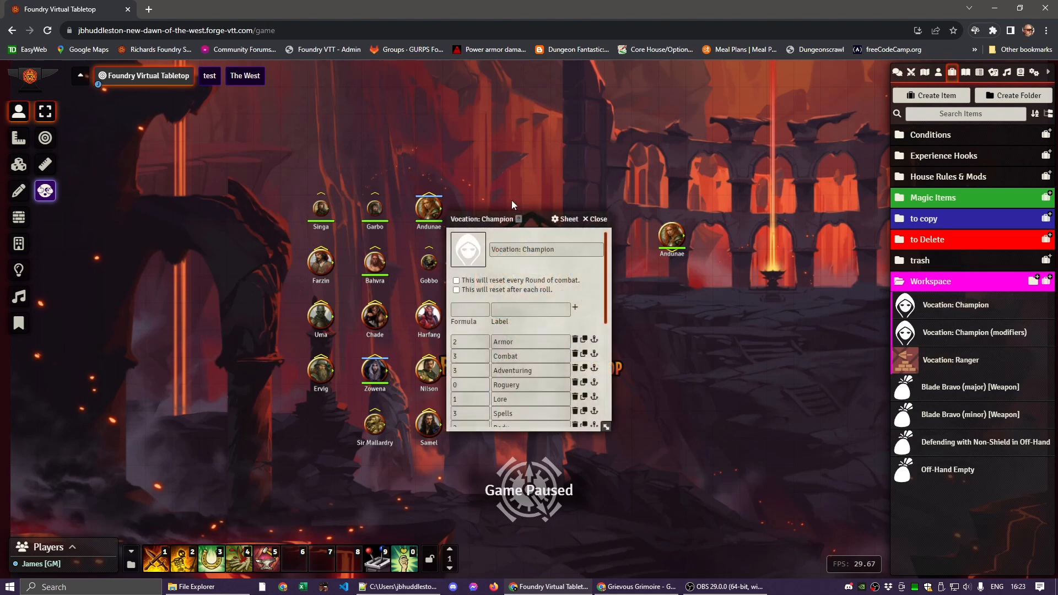
Enlarge the Vocation: Champion variable's sheet and rename the variable as Vocation: Ranger
{"action": "left_click_drag", "start_coordinate": [530, 220], "coordinate": [546, 95]}
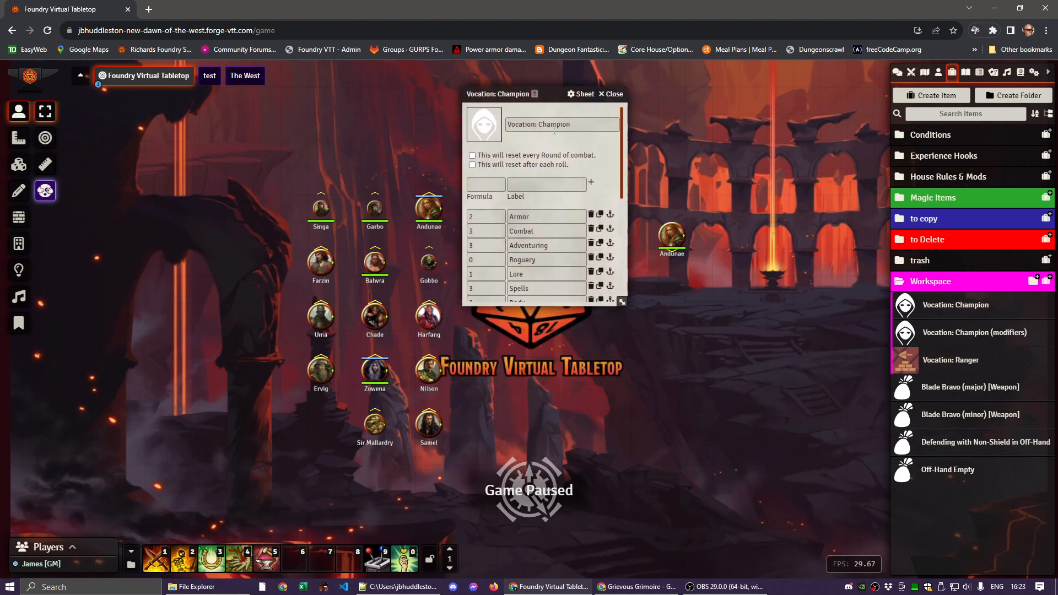
{"action": "left_click_drag", "start_coordinate": [621, 302], "coordinate": [682, 423]}
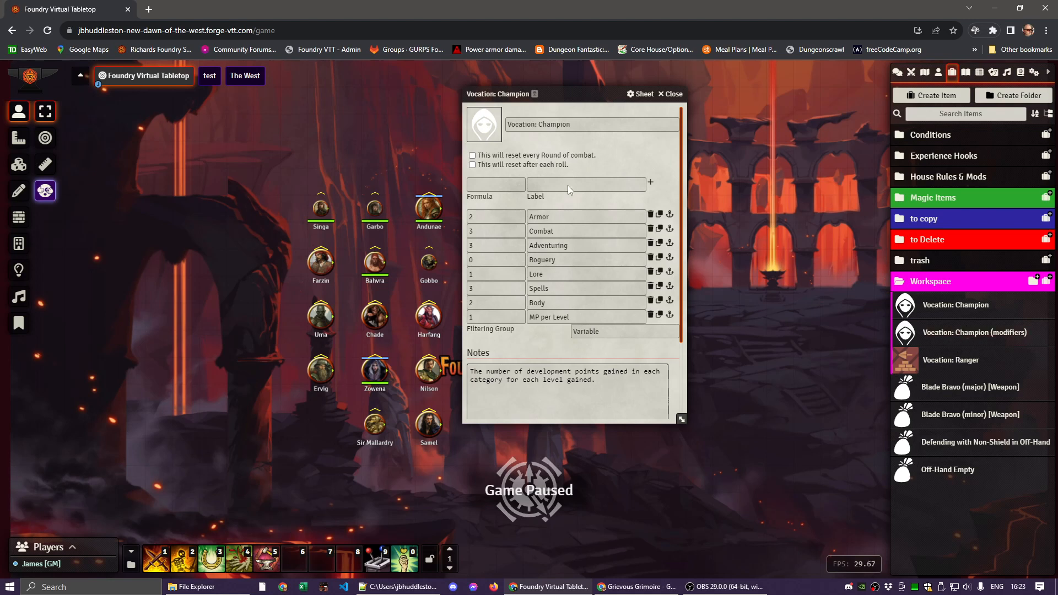
{"action": "left_click", "coordinate": [551, 118]}
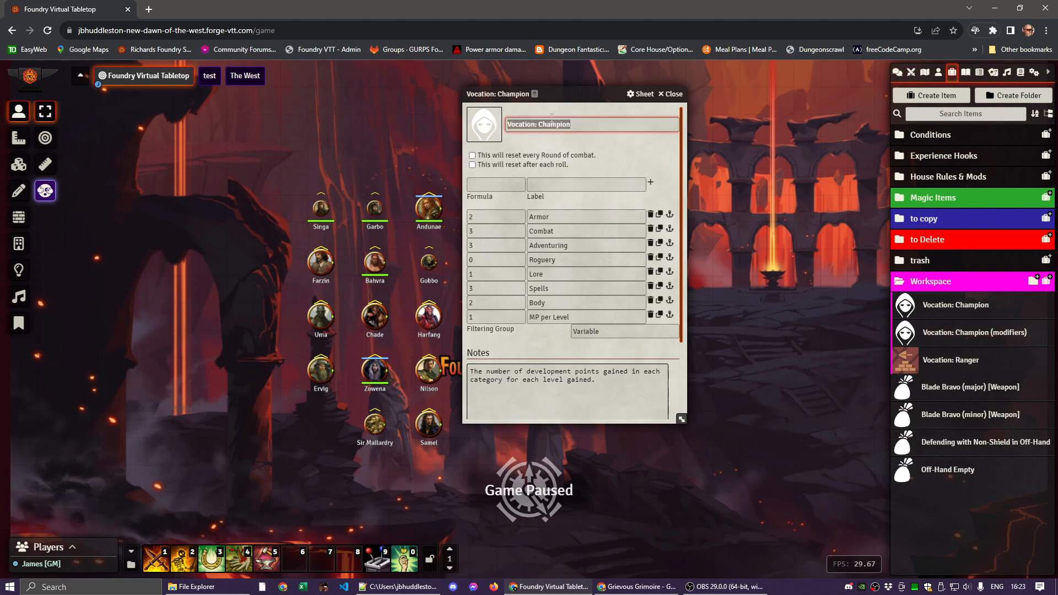
{"action": "double_click", "coordinate": [552, 124]}
{"action": "type", "text": "Ranger"}
{"action": "left_click", "coordinate": [598, 144]}
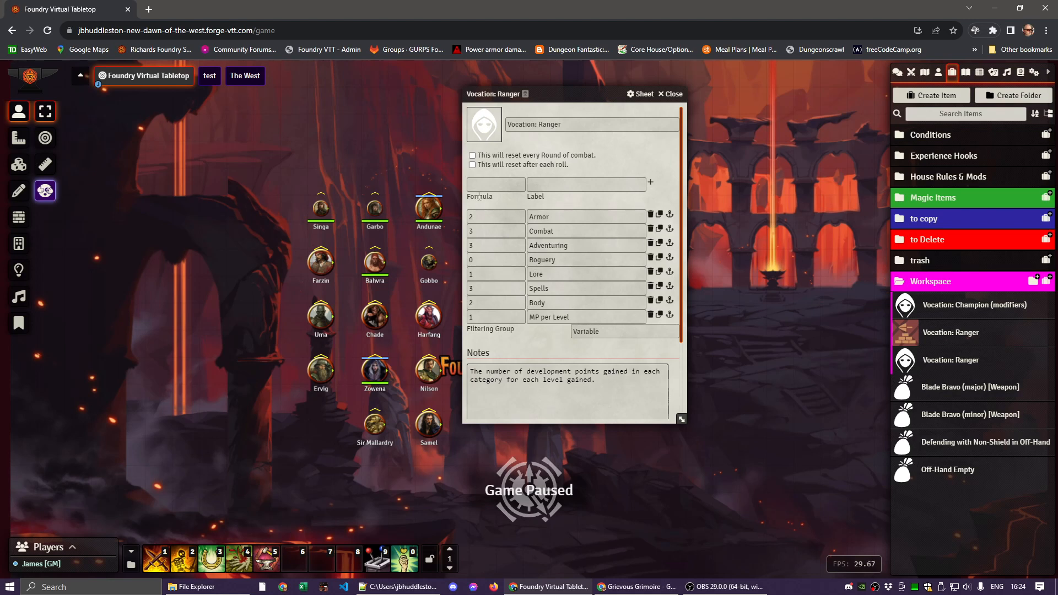
Set both the Armor and Roguery formulas of the Vocation: Ranger variable to 1
{"action": "double_click", "coordinate": [488, 216]}
{"action": "type", "text": "1"}
{"action": "left_click", "coordinate": [554, 200]}
{"action": "double_click", "coordinate": [481, 261]}
{"action": "type", "text": "1"}
{"action": "left_click", "coordinate": [522, 342]}
Extract the Vocation: Ranger variable from the existing container in the House Rules & Mods folder and open the extracted variable's sheet
{"action": "left_click_drag", "start_coordinate": [562, 91], "coordinate": [412, 79]}
{"action": "left_click", "coordinate": [939, 177]}
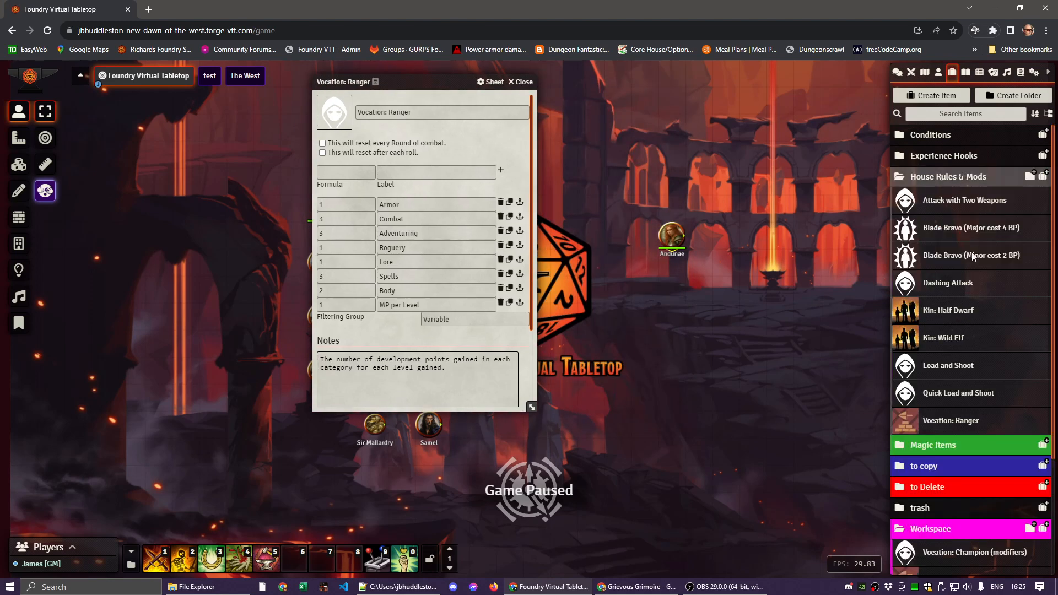
{"action": "left_click", "coordinate": [940, 422]}
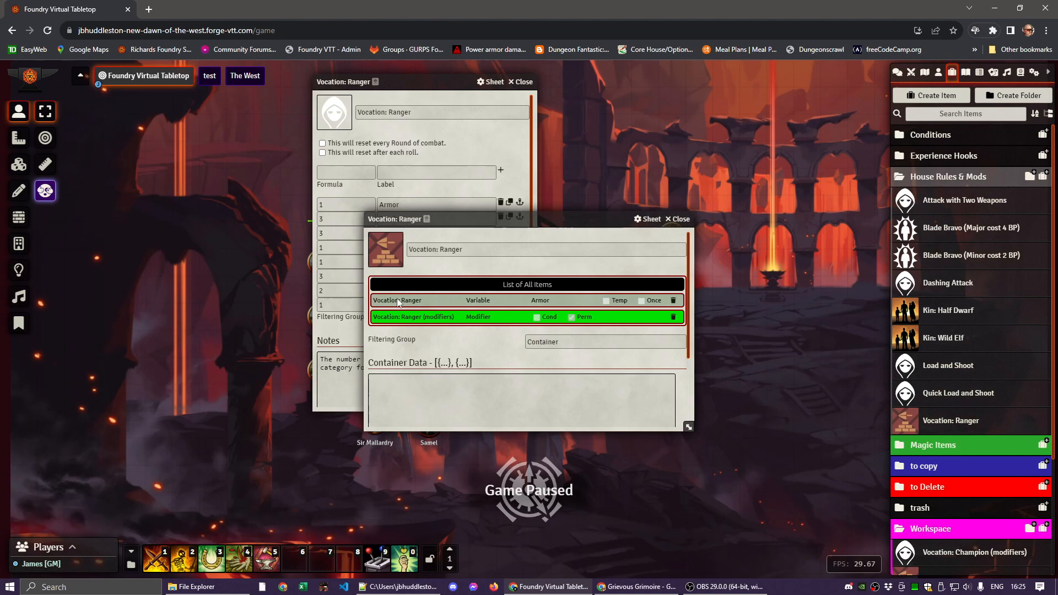
{"action": "left_click_drag", "start_coordinate": [399, 302], "coordinate": [950, 422]}
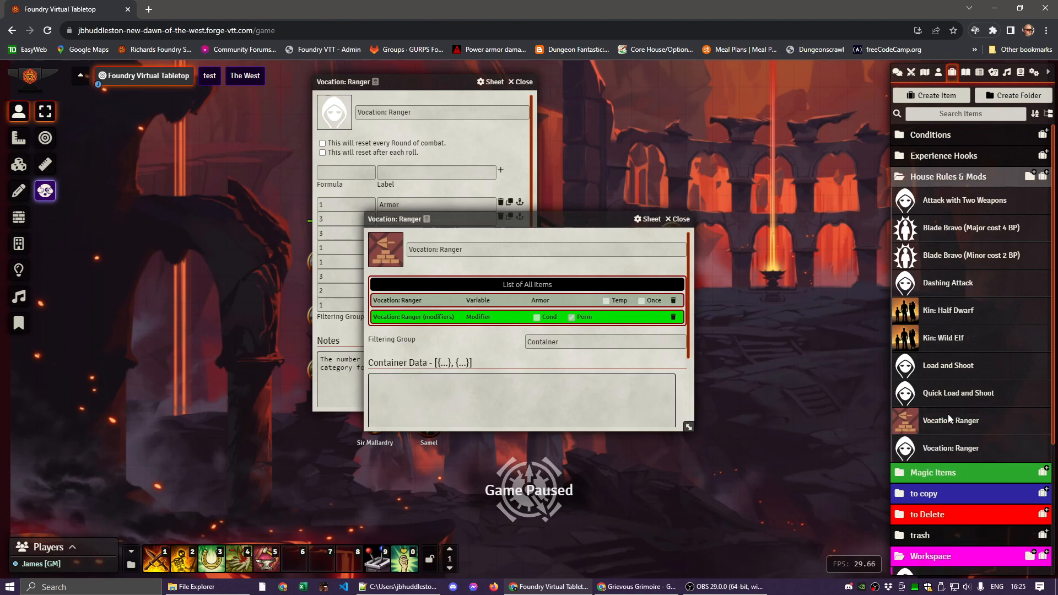
{"action": "left_click", "coordinate": [938, 452]}
{"action": "scroll", "coordinate": [573, 364], "scroll_direction": "down", "scroll_amount": 2}
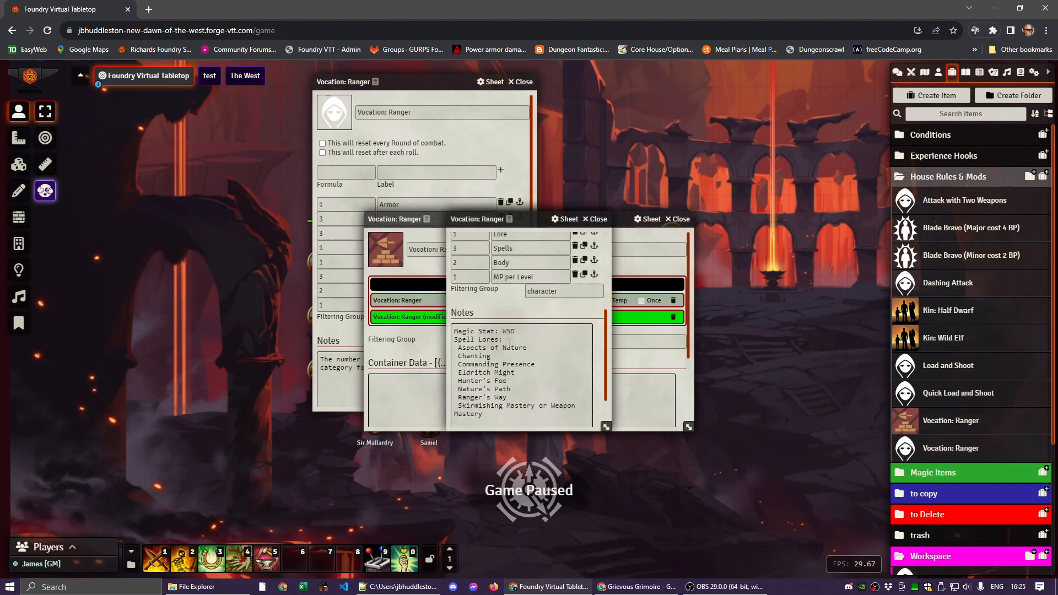
{"action": "scroll", "coordinate": [509, 343], "scroll_direction": "down", "scroll_amount": 1}
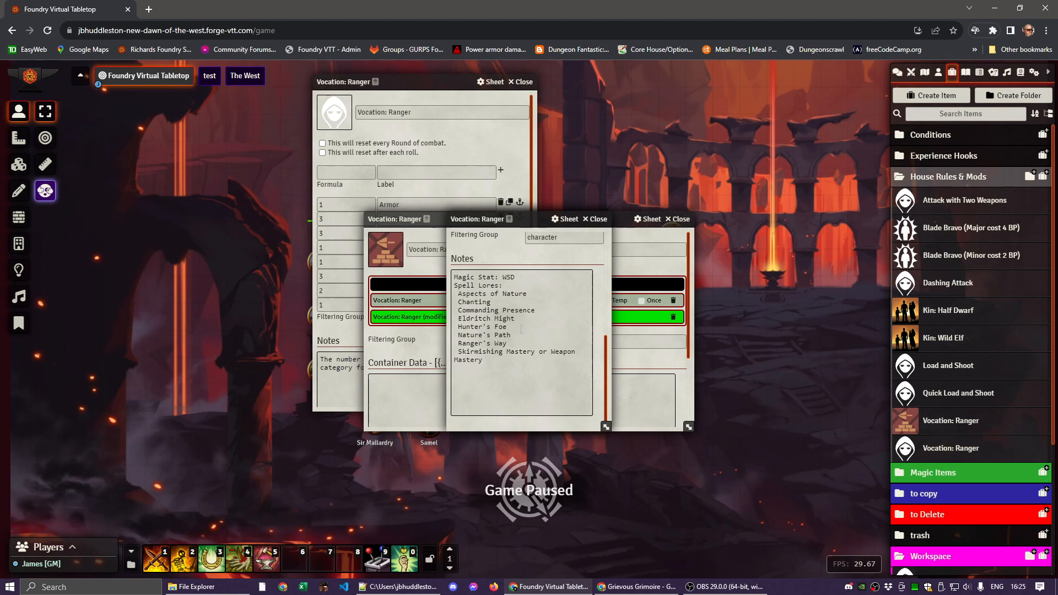
Copy the filtering group "character" from the extracted Ranger variable into the new Ranger variable, closing the container sheet
{"action": "left_click", "coordinate": [540, 338]}
{"action": "key", "text": "ctrl+a"}
{"action": "left_click", "coordinate": [548, 302]}
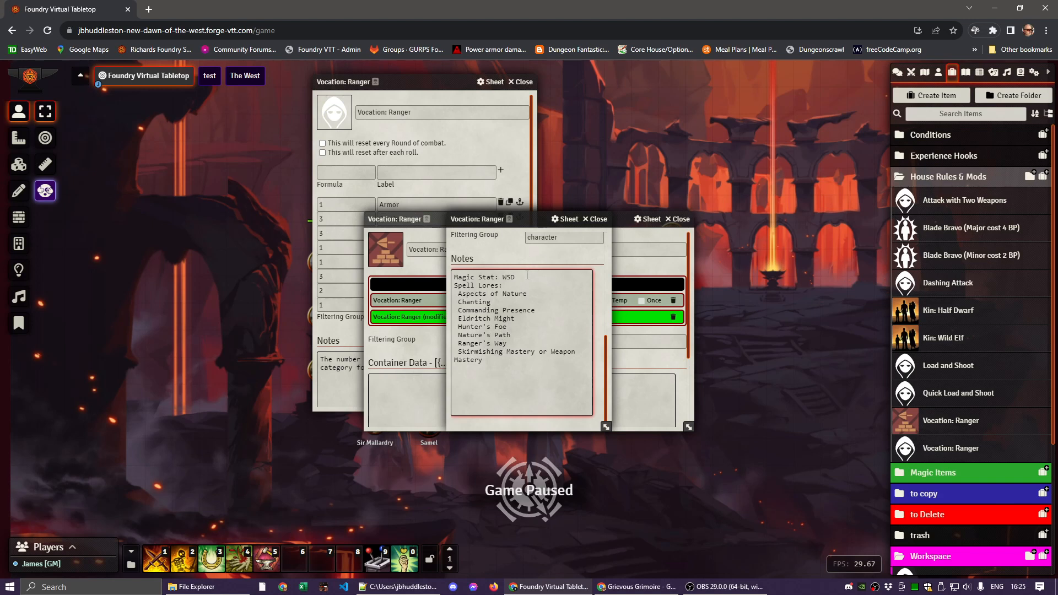
{"action": "double_click", "coordinate": [559, 237]}
{"action": "key", "text": "ctrl+c"}
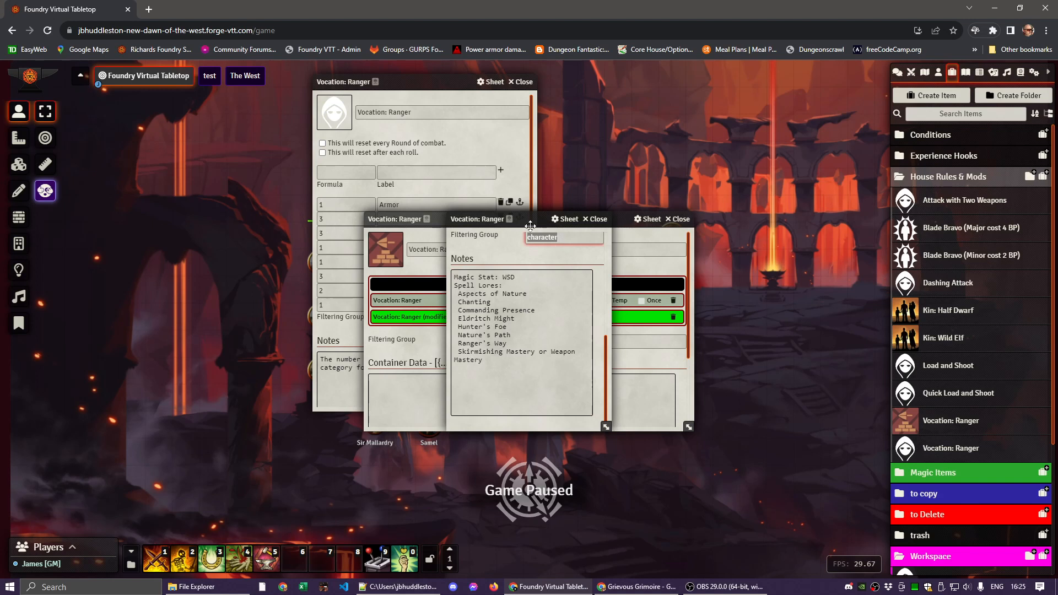
{"action": "left_click_drag", "start_coordinate": [530, 226], "coordinate": [738, 262]}
{"action": "left_click", "coordinate": [679, 219]}
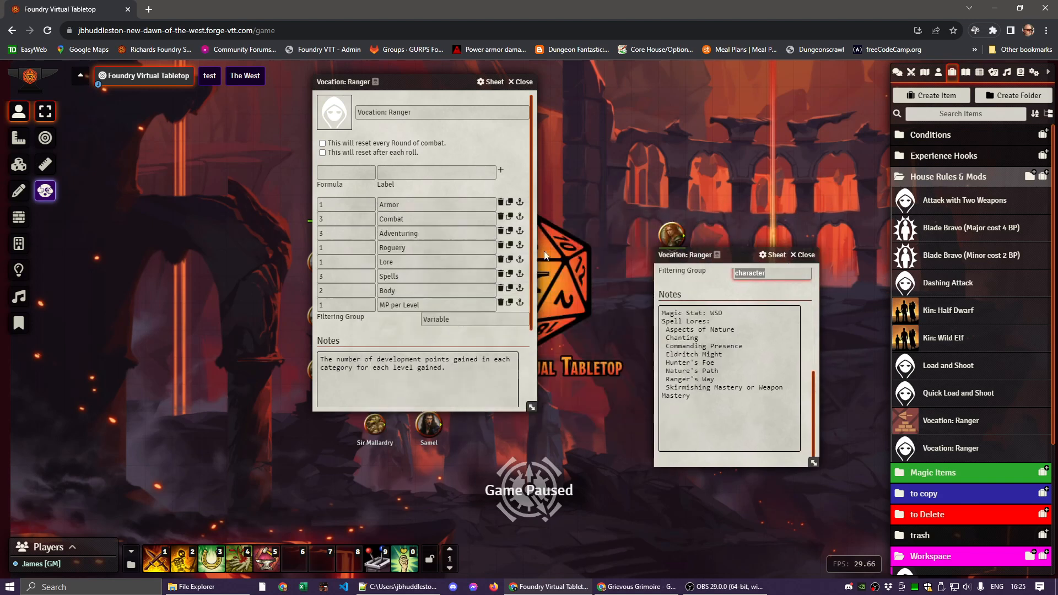
{"action": "left_click", "coordinate": [454, 314]}
{"action": "key", "text": "ctrl+v"}
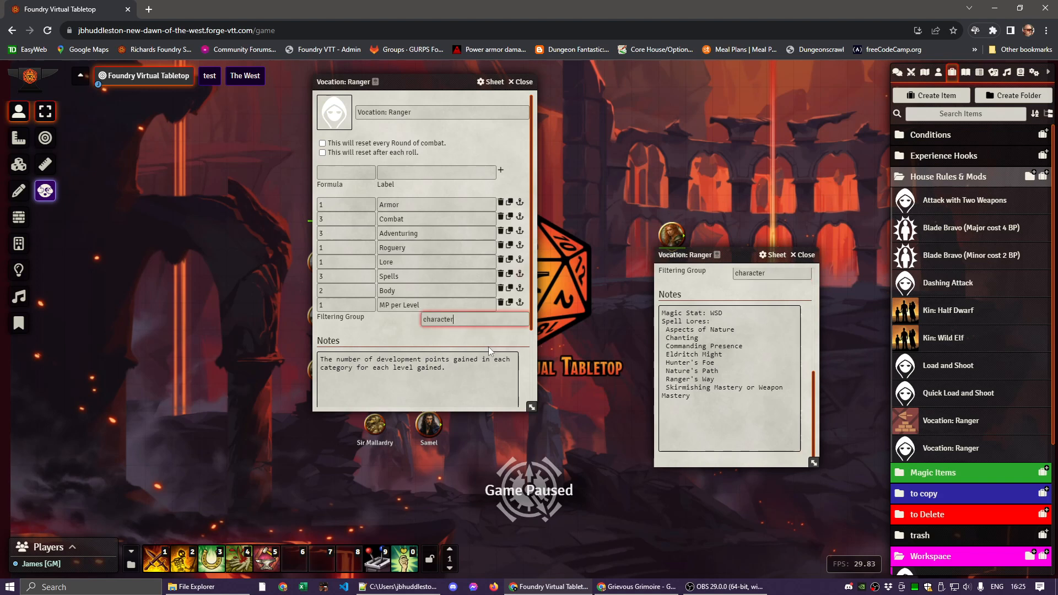
{"action": "left_click", "coordinate": [468, 338]}
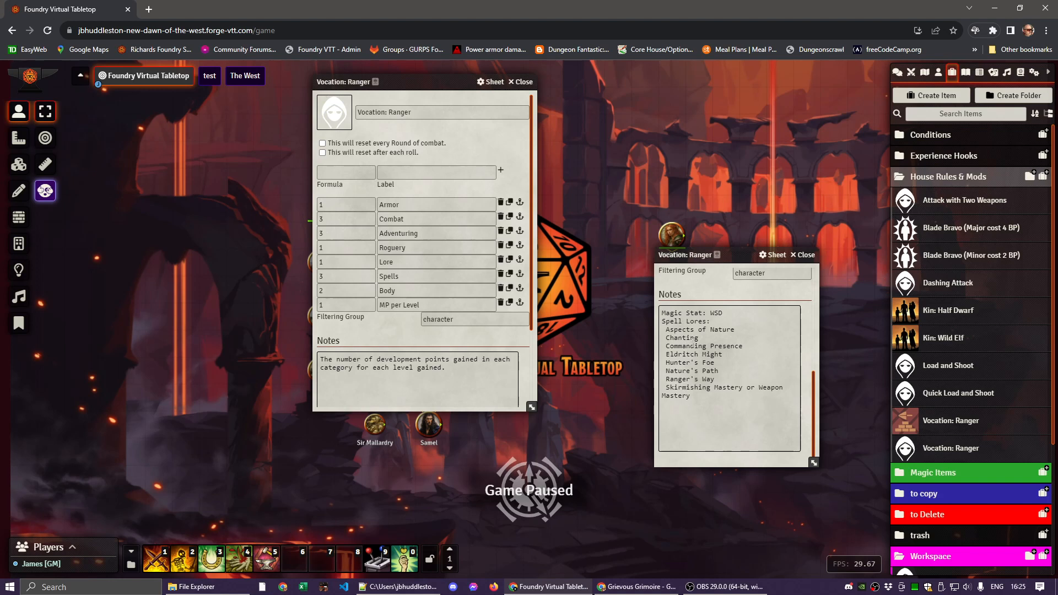
Replace the new Ranger variable's notes with the Magic Stat and Spell Lores text copied from the extracted Ranger variable
{"action": "left_click", "coordinate": [721, 447]}
{"action": "key", "text": "ctrl+a"}
{"action": "key", "text": "ctrl+c"}
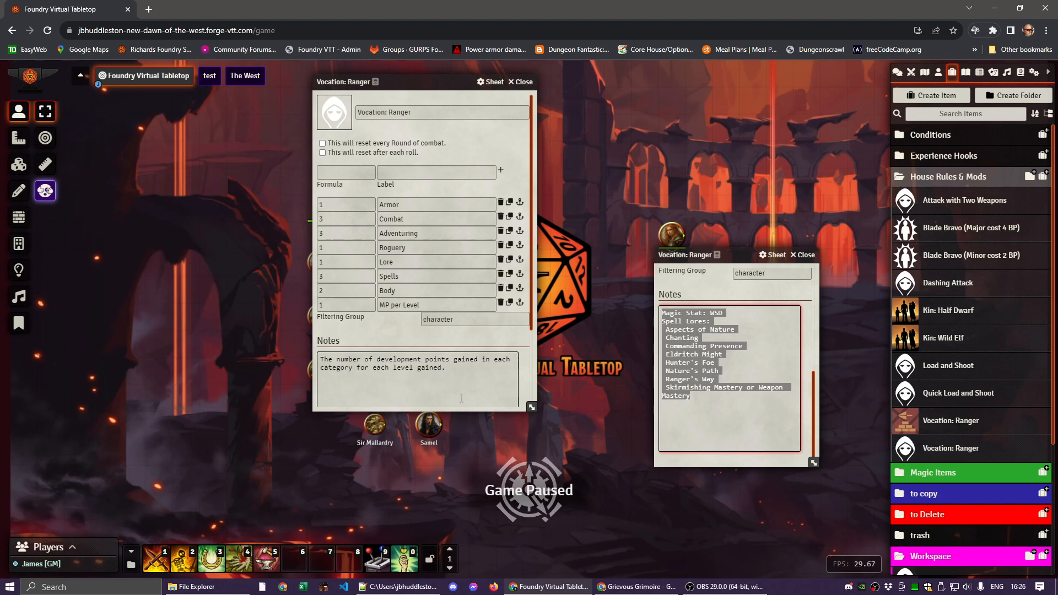
{"action": "left_click", "coordinate": [396, 377]}
{"action": "key", "text": "ctrl+a"}
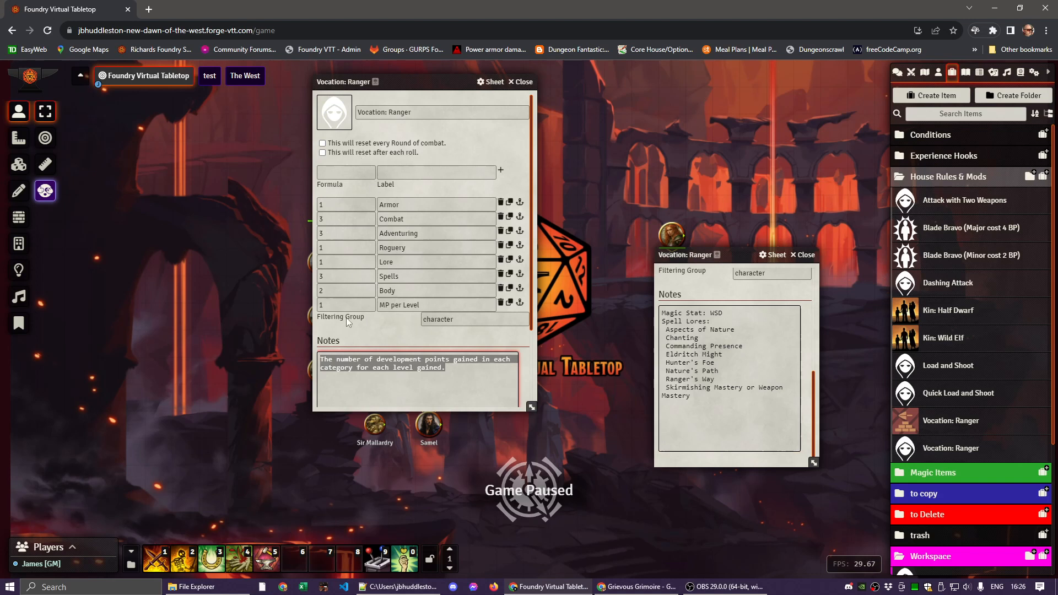
{"action": "key", "text": "ctrl+v"}
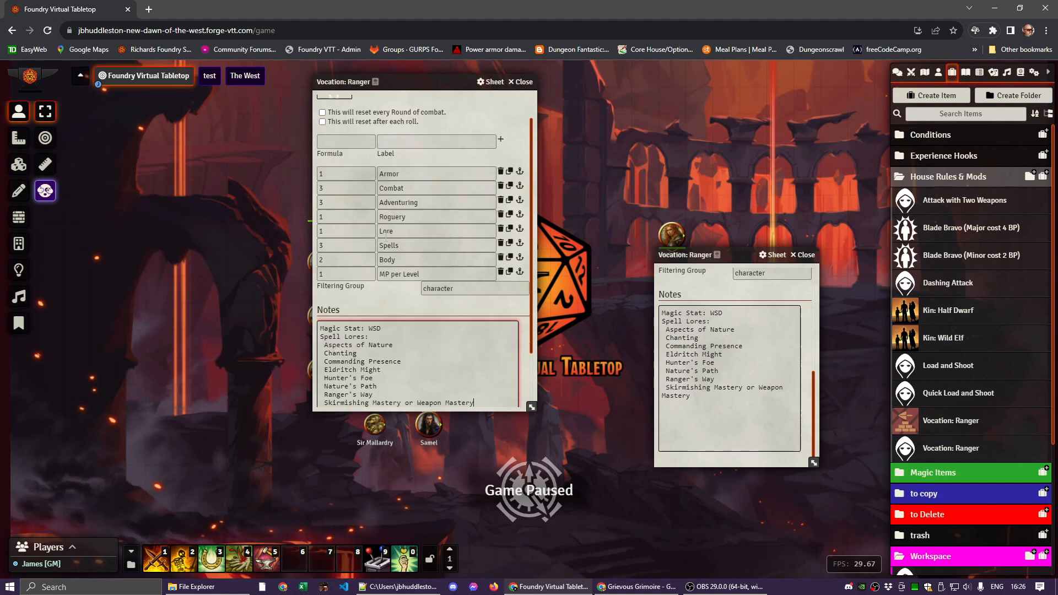
{"action": "left_click", "coordinate": [382, 302]}
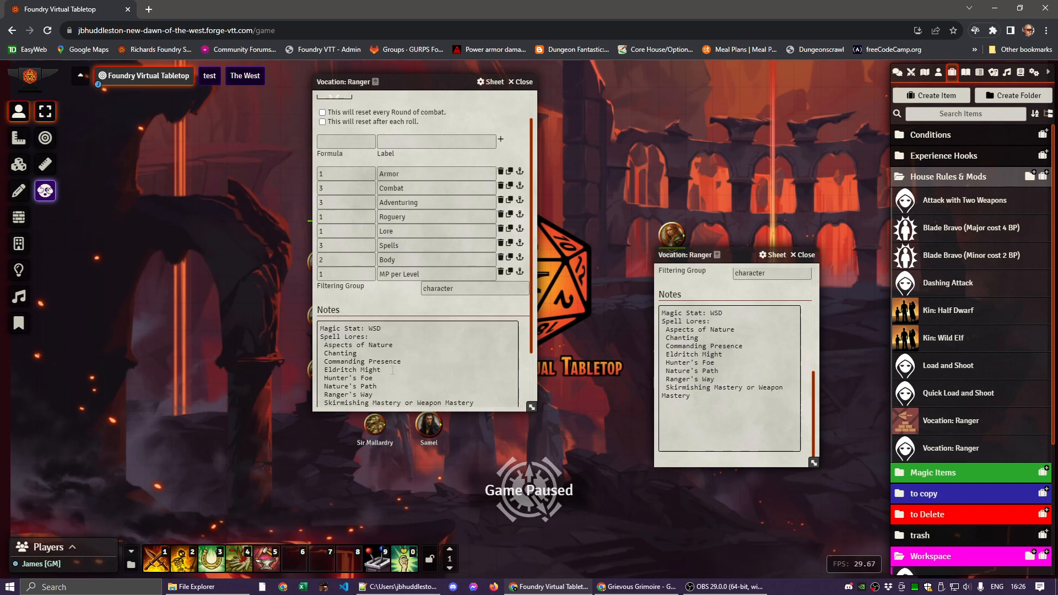
{"action": "scroll", "coordinate": [392, 370], "scroll_direction": "up", "scroll_amount": 1}
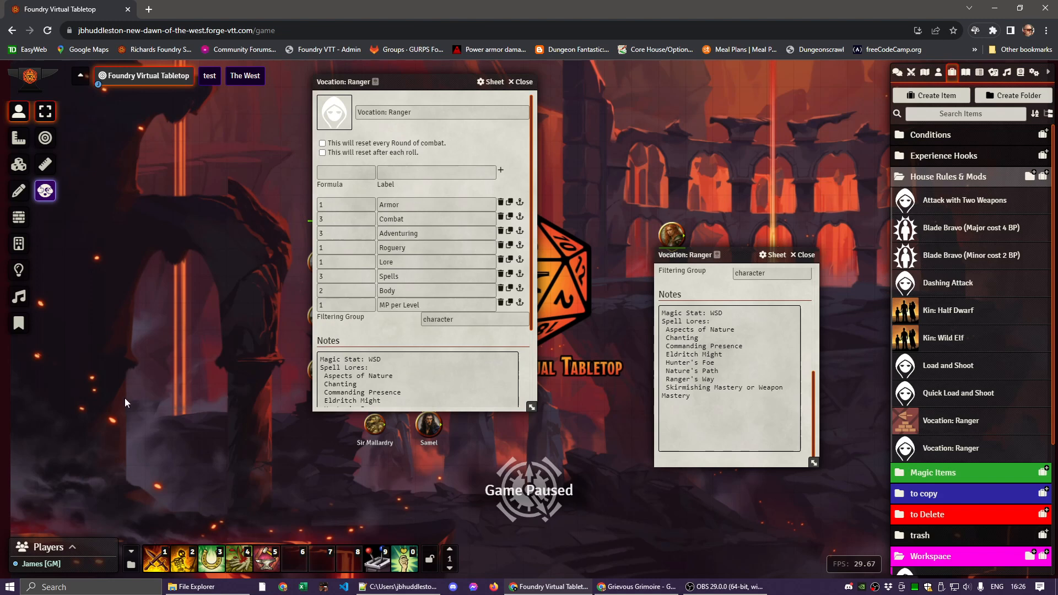
{"action": "scroll", "coordinate": [411, 352], "scroll_direction": "down", "scroll_amount": 2}
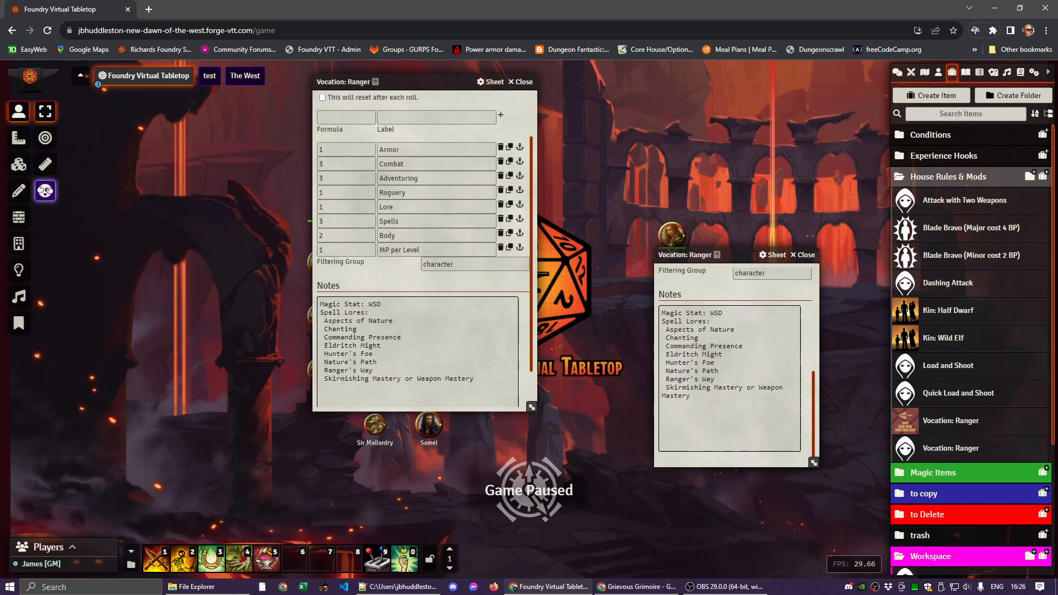
{"action": "left_click", "coordinate": [341, 380]}
{"action": "key", "text": "ctrl+a"}
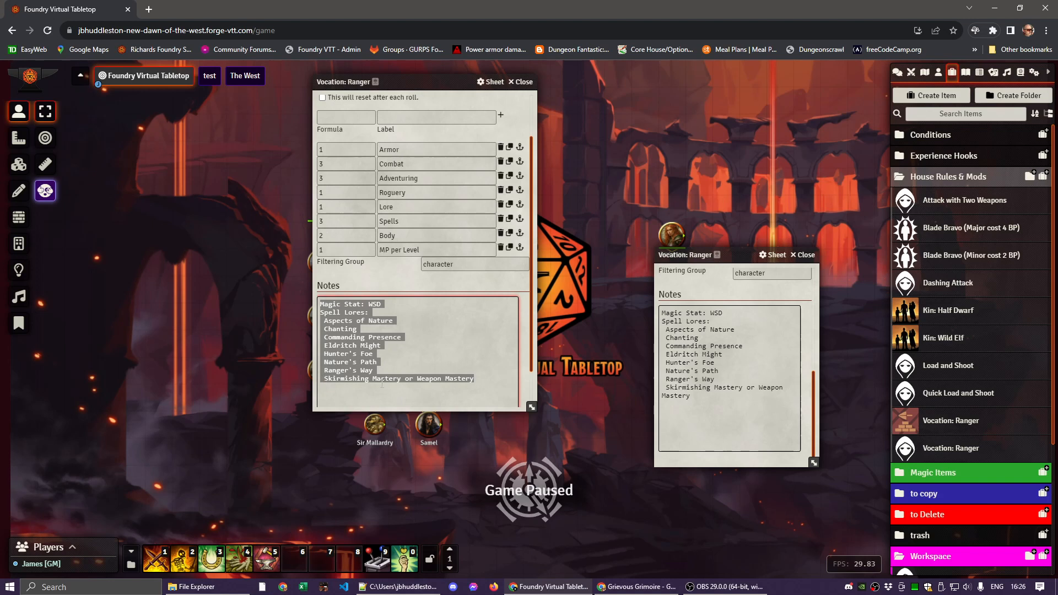
{"action": "left_click", "coordinate": [478, 379]}
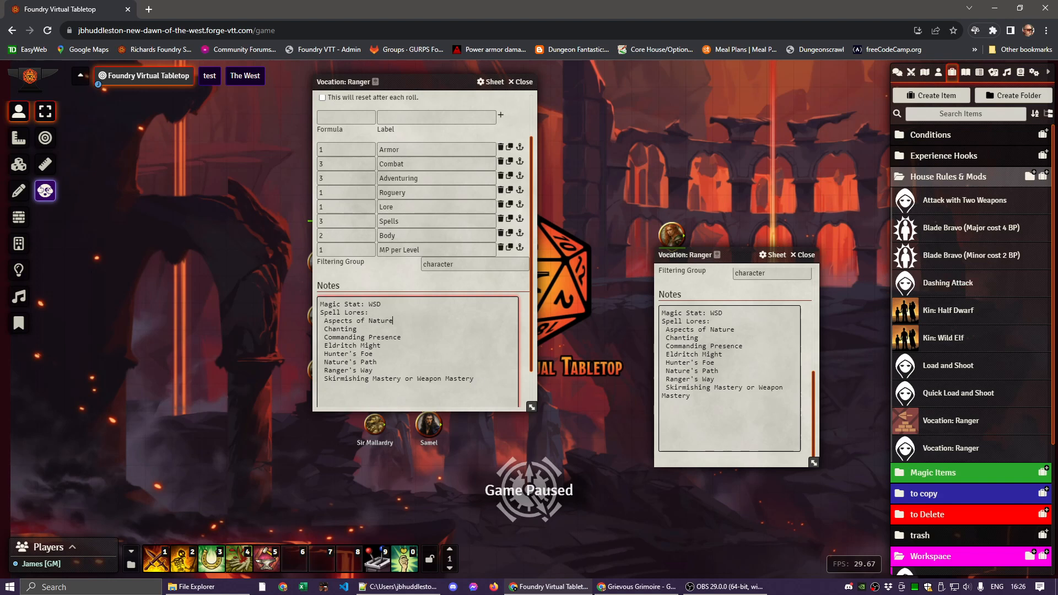
Switch to the Against the Darkmaster Core Rules PDF and look up the Aspects of Nature spell lore through the Grimoire outline
{"action": "key", "text": "alt+Tab"}
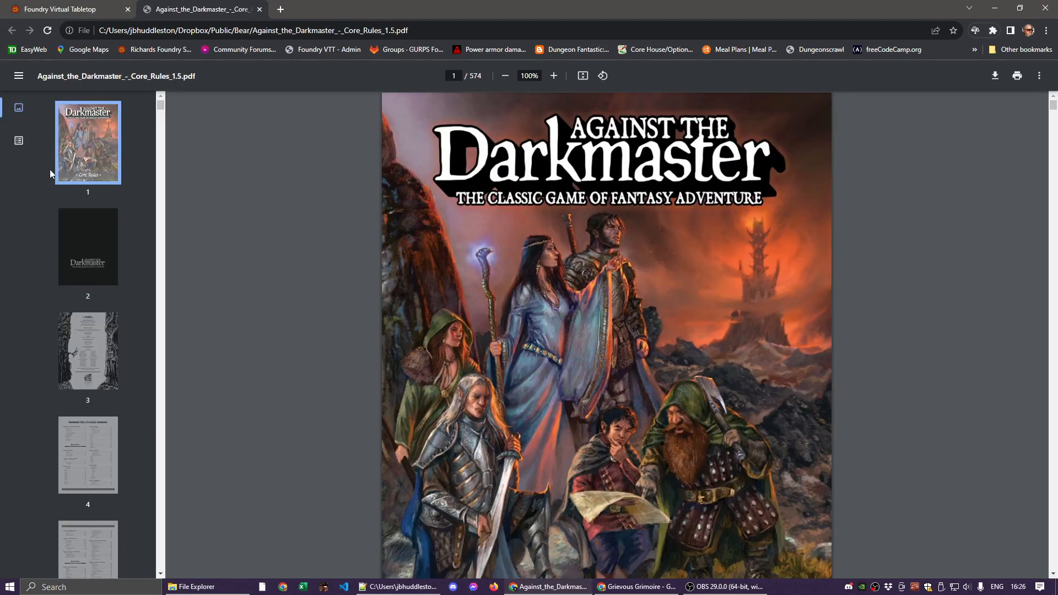
{"action": "left_click", "coordinate": [18, 140]}
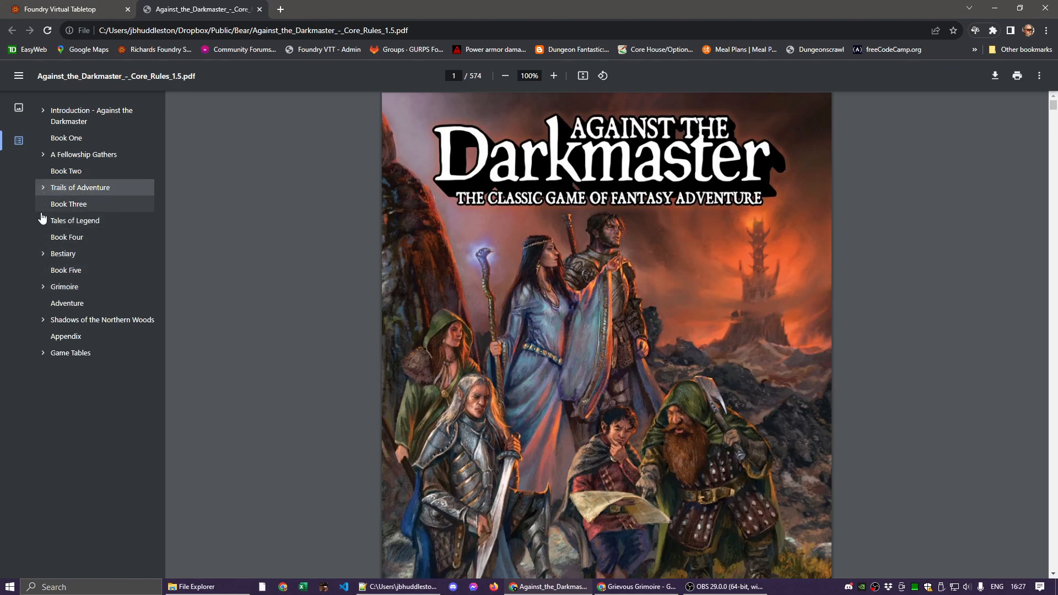
{"action": "left_click", "coordinate": [43, 287]}
{"action": "left_click", "coordinate": [57, 303]}
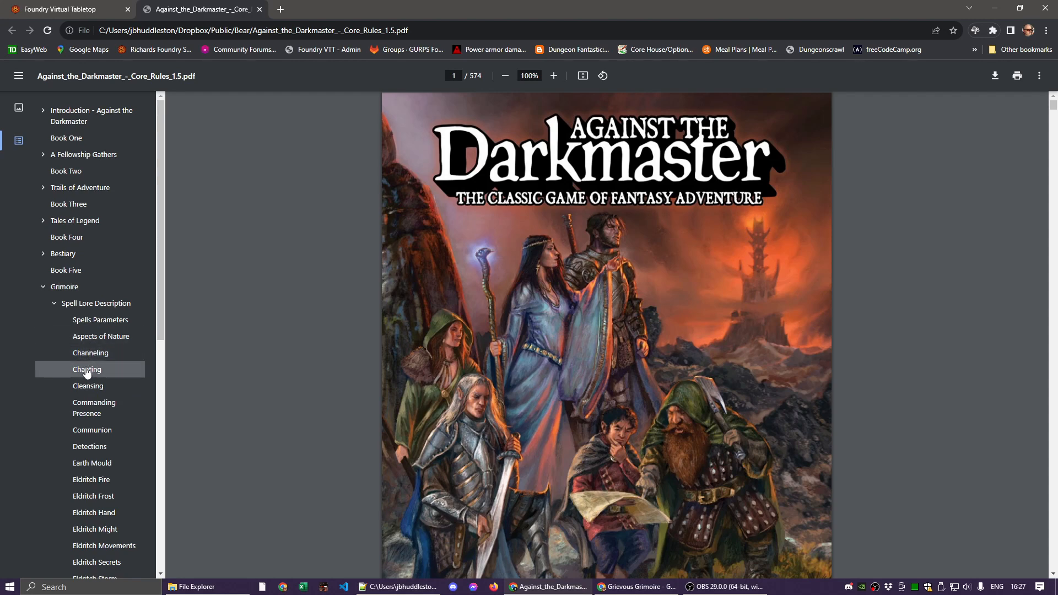
{"action": "left_click", "coordinate": [89, 338]}
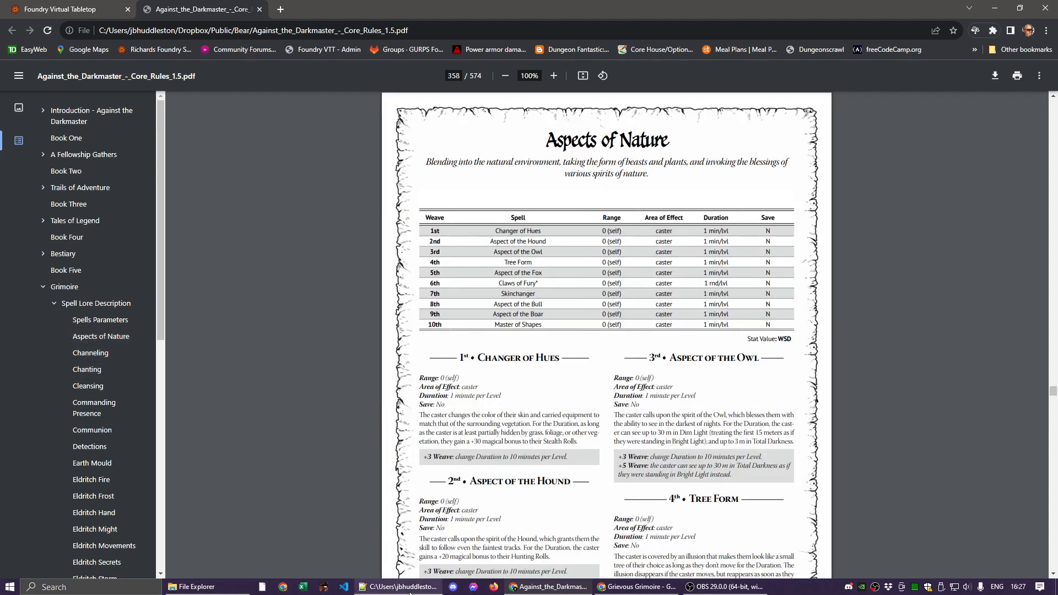
Return to Foundry and prefix the Aspects of Nature line in the new Ranger variable's notes with "WSD - "
{"action": "left_click", "coordinate": [70, 11]}
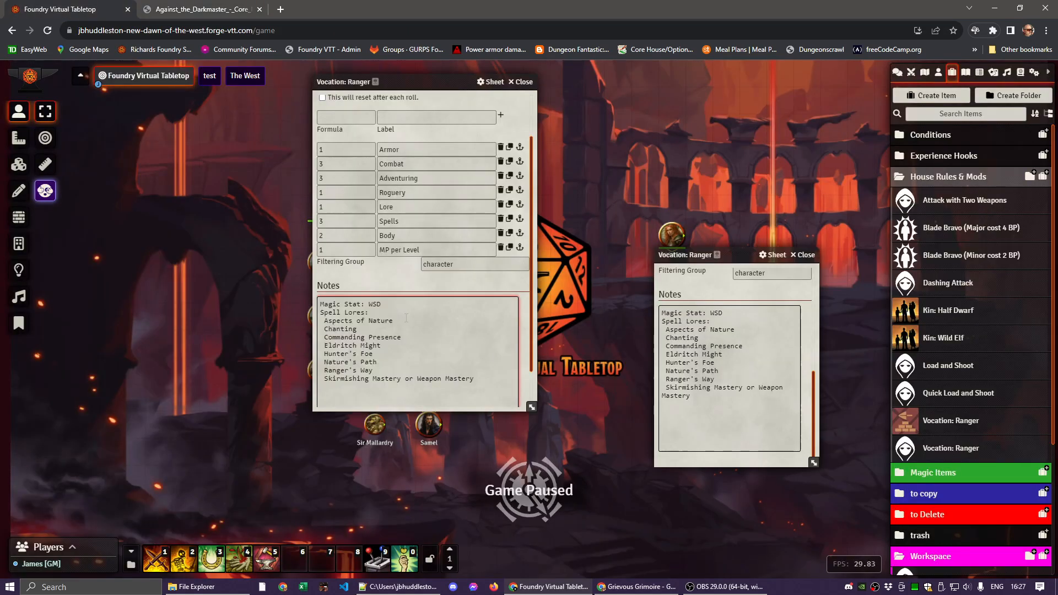
{"action": "left_click", "coordinate": [322, 321]}
{"action": "type", "text": "WSD -"}
Look up the stat value of the Chanting spell lore in the core rules PDF and return to Foundry
{"action": "left_click", "coordinate": [199, 10]}
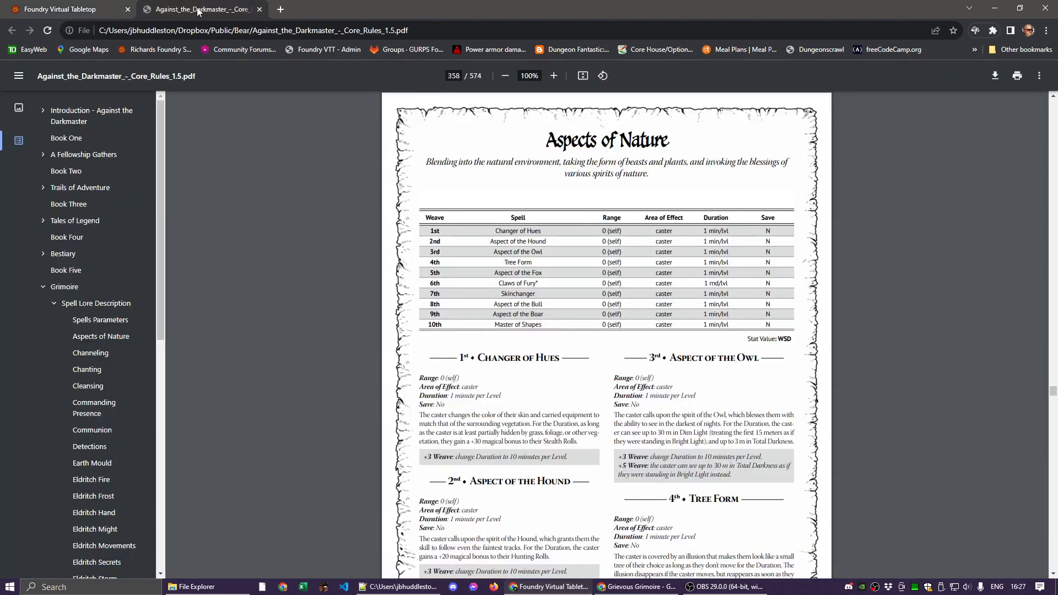
{"action": "left_click", "coordinate": [80, 374]}
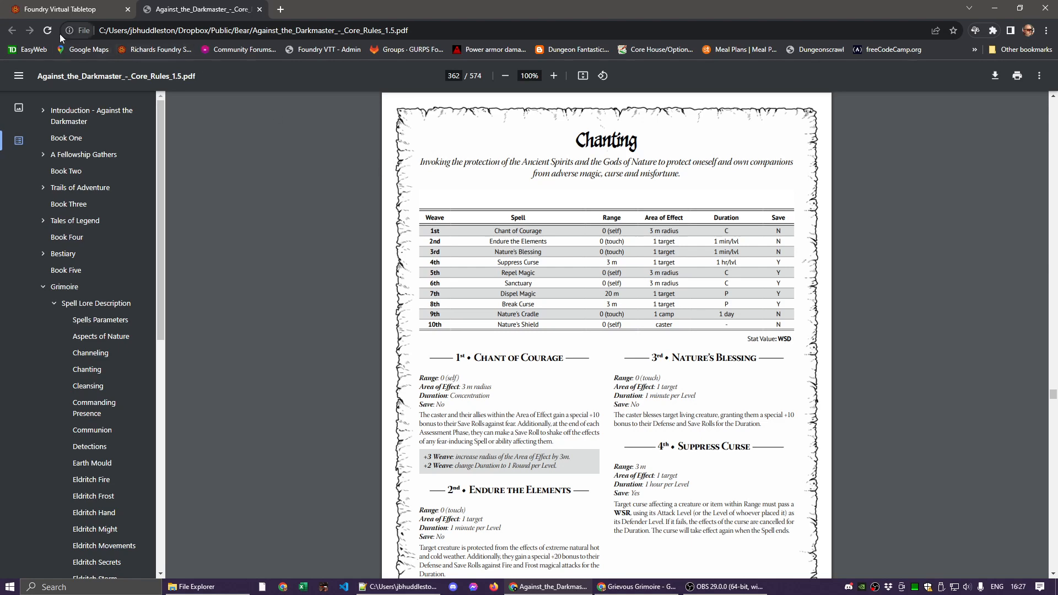
{"action": "left_click", "coordinate": [54, 10]}
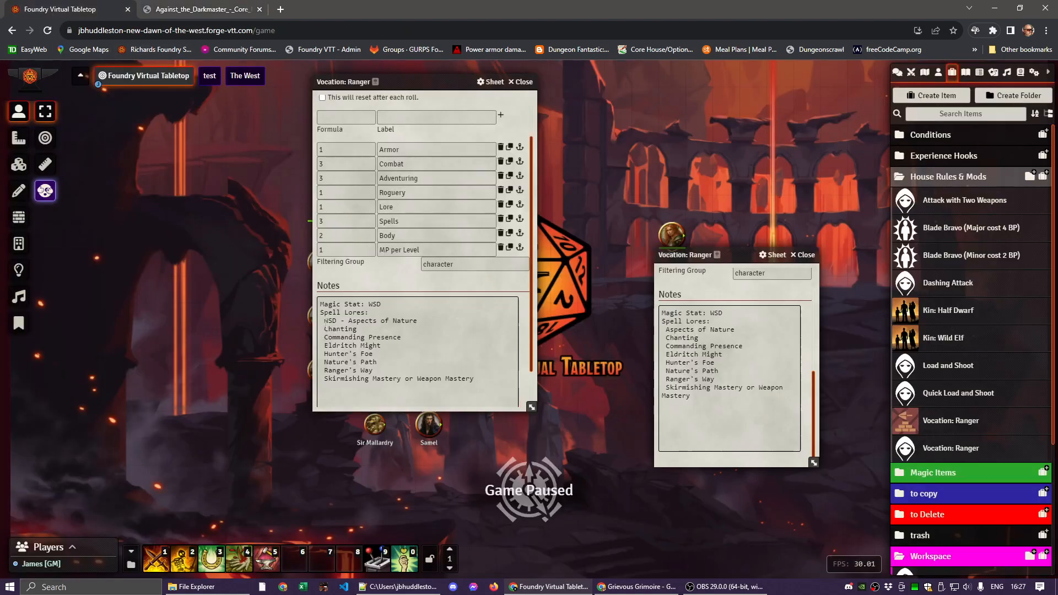
Prefix the Chanting line in the notes with "WSD - " and the Commanding Presence line with "BEA - "
{"action": "left_click", "coordinate": [325, 323]}
{"action": "left_click", "coordinate": [326, 322]}
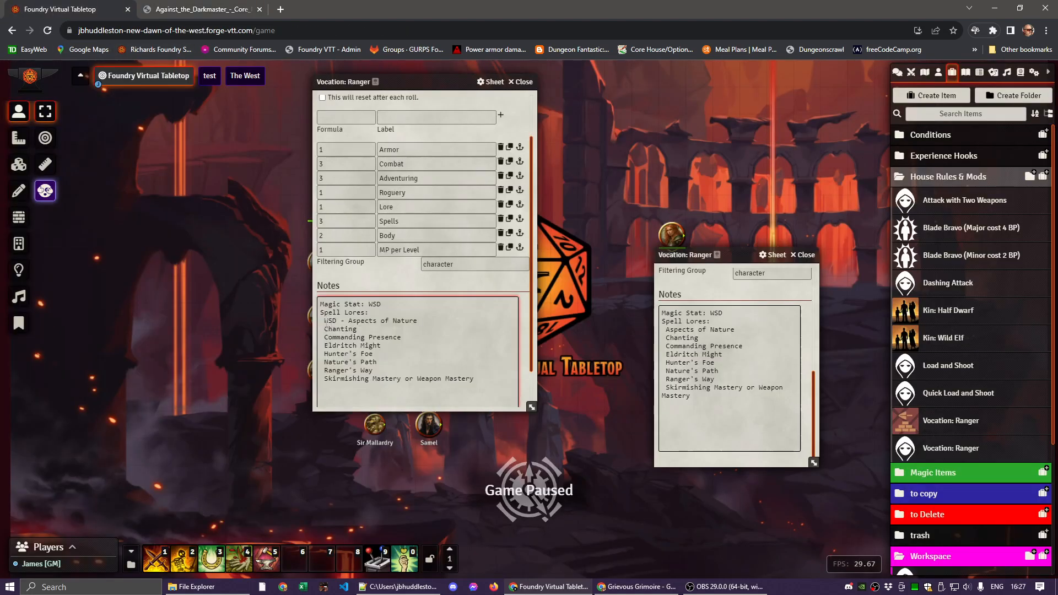
{"action": "left_click_drag", "start_coordinate": [326, 321], "coordinate": [348, 320]}
{"action": "key", "text": "ctrl+c"}
{"action": "left_click", "coordinate": [361, 345]}
{"action": "key", "text": "ctrl+v"}
{"action": "left_click", "coordinate": [325, 337]}
{"action": "key", "text": "ctrl+v"}
{"action": "double_click", "coordinate": [329, 336]}
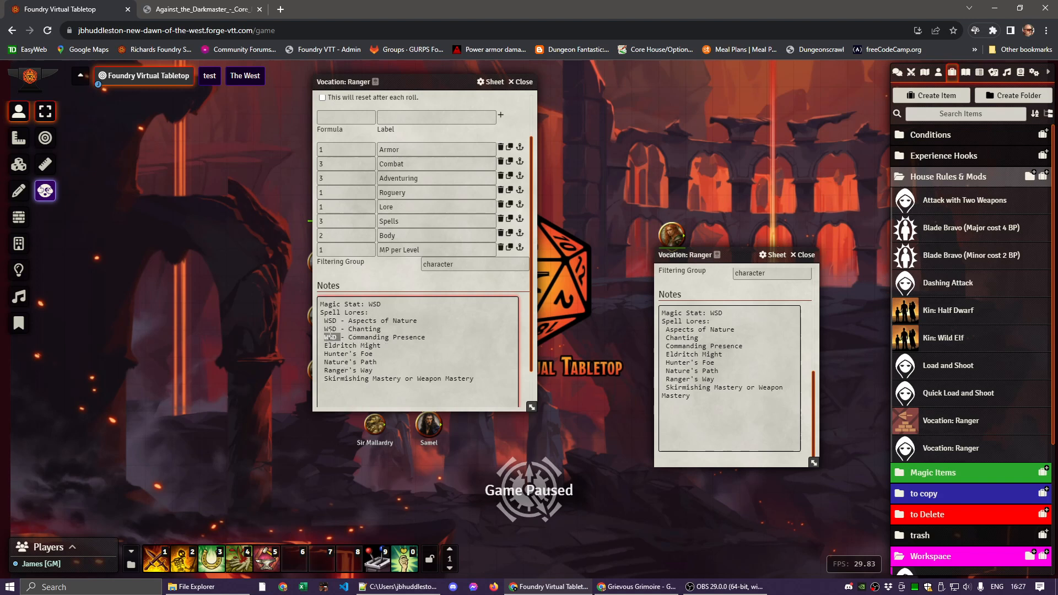
{"action": "type", "text": "BEA"}
Prefix the Eldritch Might, Hunter's Foe, Nature's Path, Ranger's Way and Skirmishing Mastery or Weapon Mastery lines with "WSD - "
{"action": "type", "text": " WSD - "}
{"action": "type", "text": "WSD - "}
{"action": "type", "text": "WSD - "}
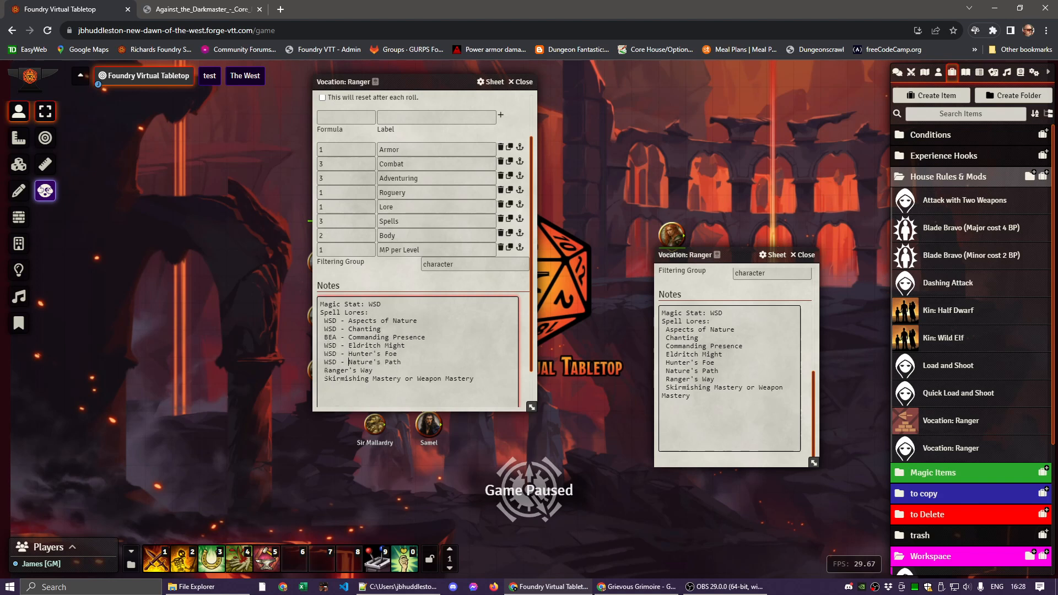
{"action": "type", "text": "WSD - "}
{"action": "type", "text": "WSD -"}
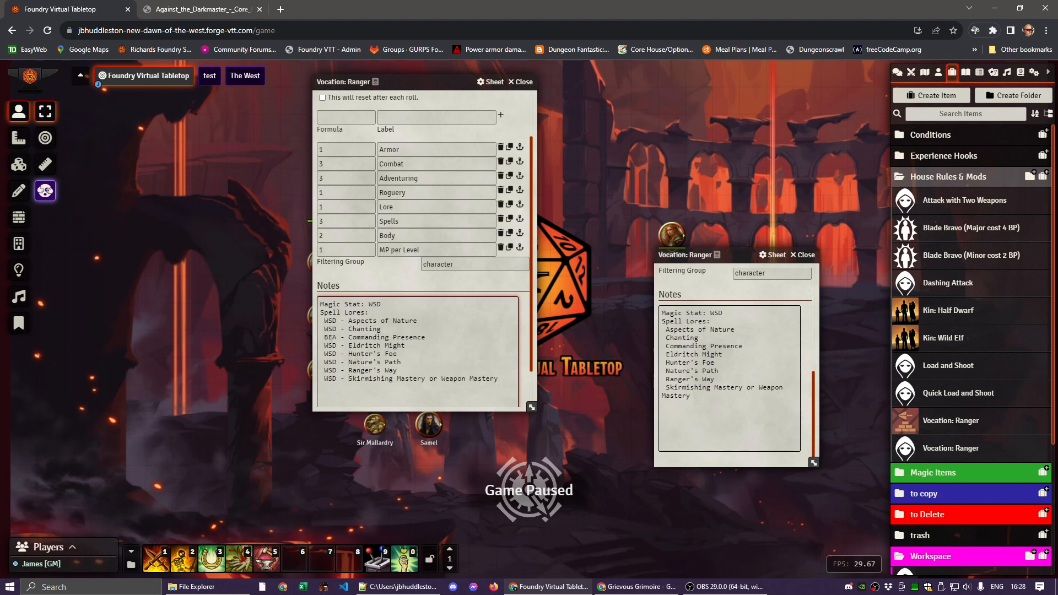
Change the Eldritch Might line's stat prefix to BEA and switch to the core rules PDF
{"action": "double_click", "coordinate": [329, 345]}
{"action": "type", "text": "BEA"}
{"action": "left_click", "coordinate": [181, 10]}
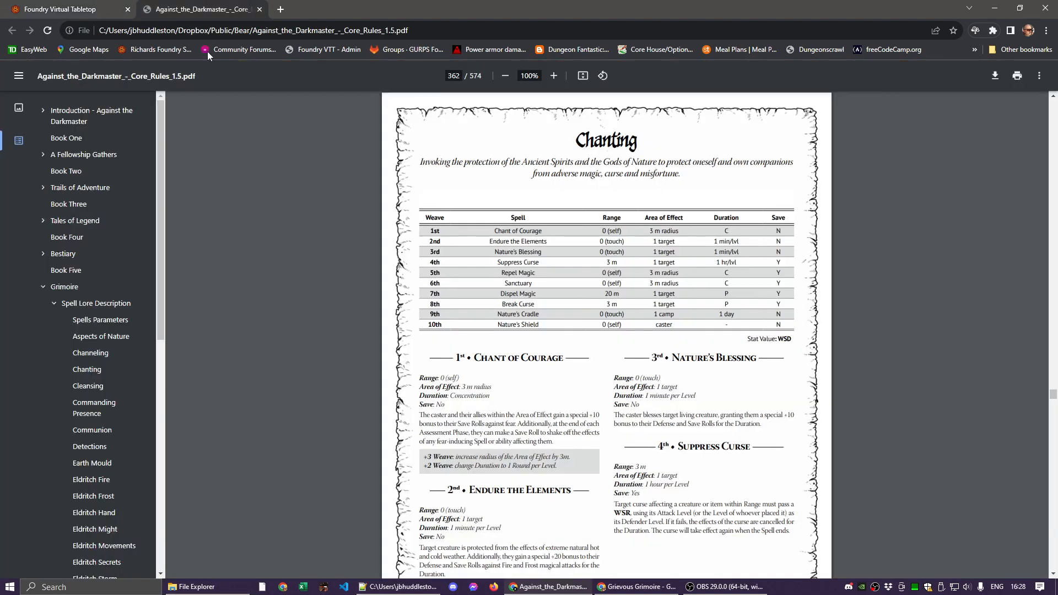
Look up the stat values of Commanding Presence and Eldritch Might in the core rules PDF and compare them with the Ranger notes in Foundry
{"action": "scroll", "coordinate": [82, 341], "scroll_direction": "down", "scroll_amount": 2}
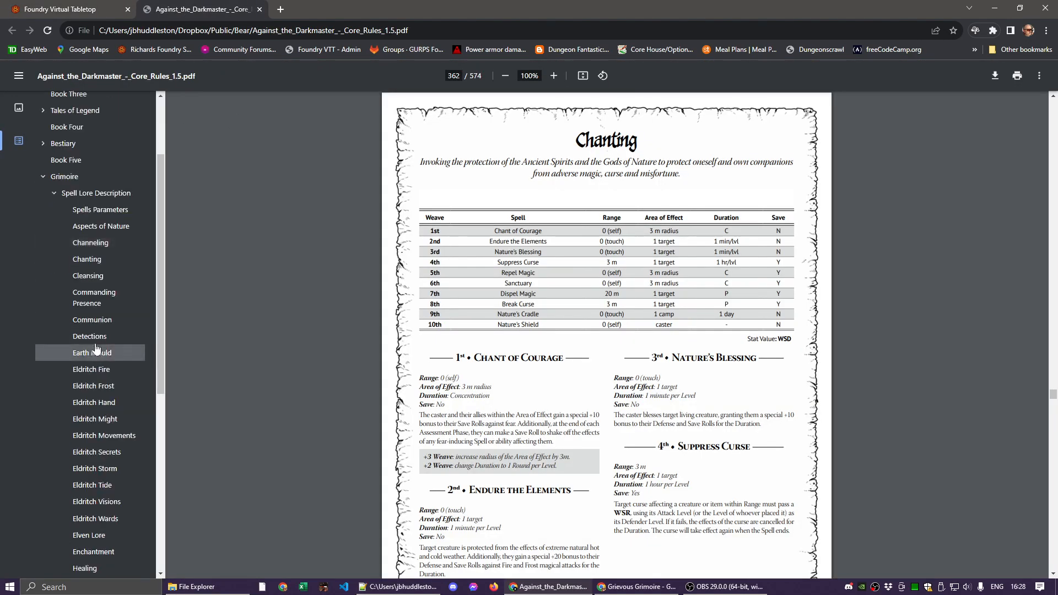
{"action": "left_click", "coordinate": [99, 296]}
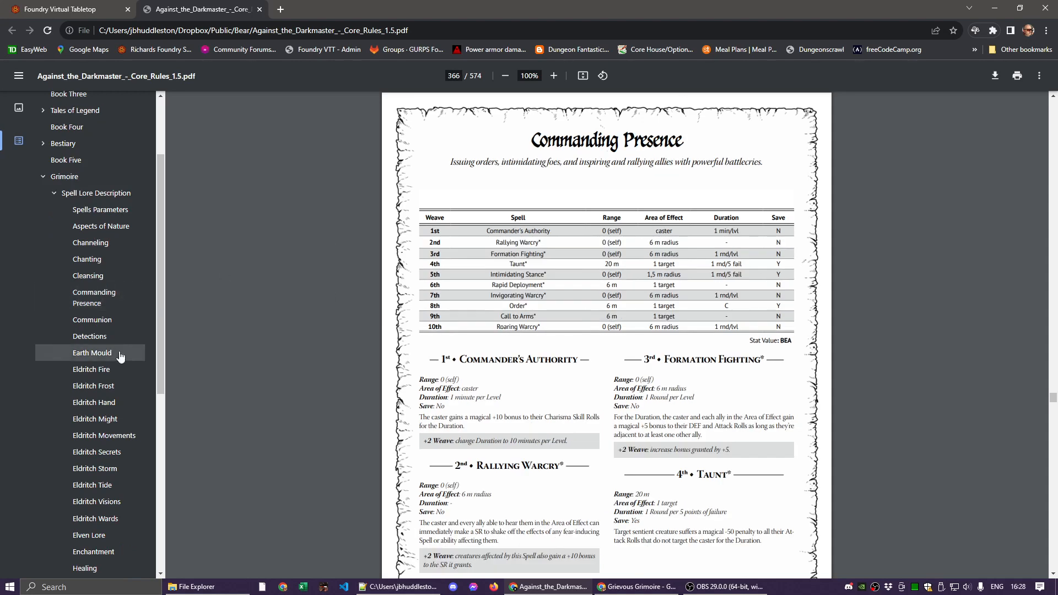
{"action": "scroll", "coordinate": [116, 374], "scroll_direction": "down", "scroll_amount": 2}
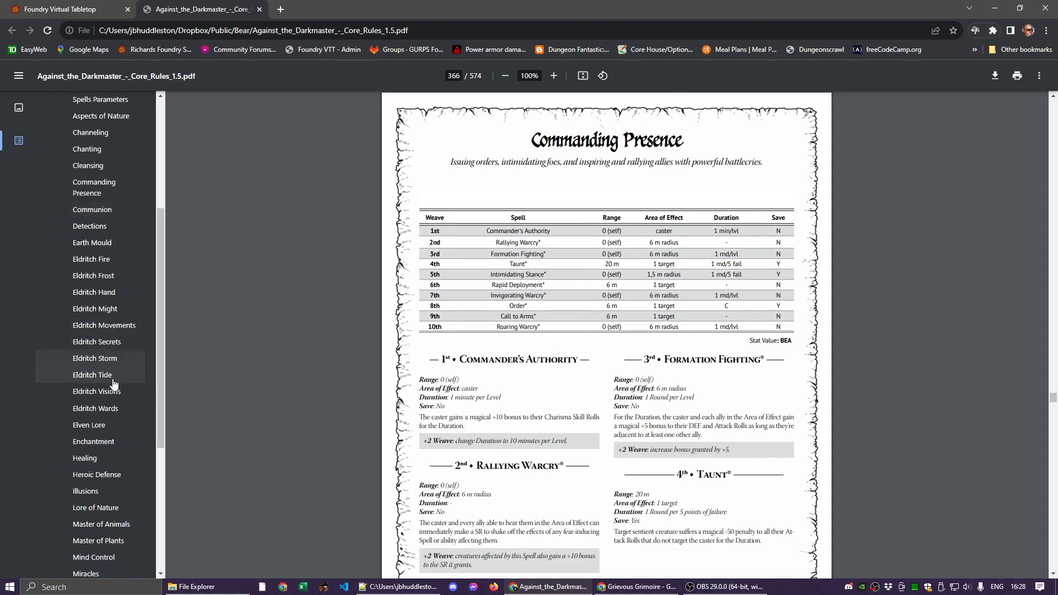
{"action": "left_click", "coordinate": [94, 308]}
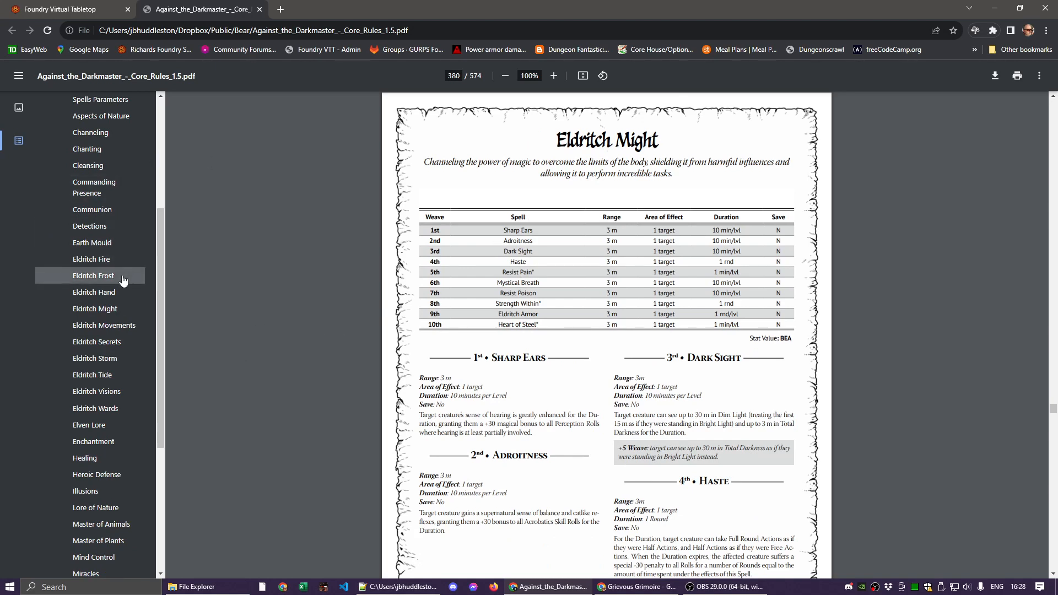
{"action": "left_click", "coordinate": [51, 11]}
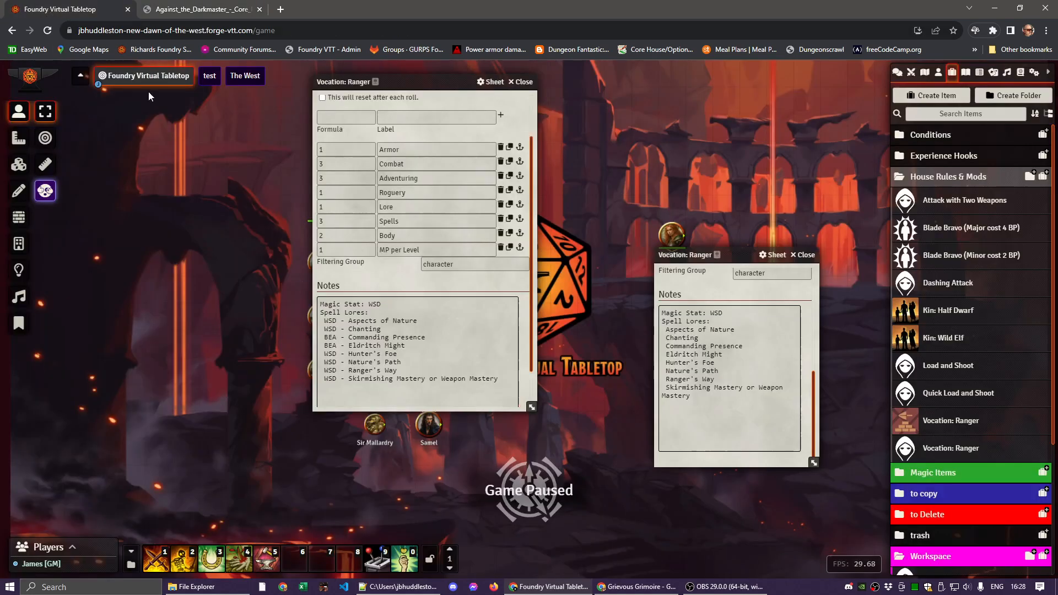
{"action": "left_click", "coordinate": [405, 356]}
{"action": "key", "text": "ctrl+a"}
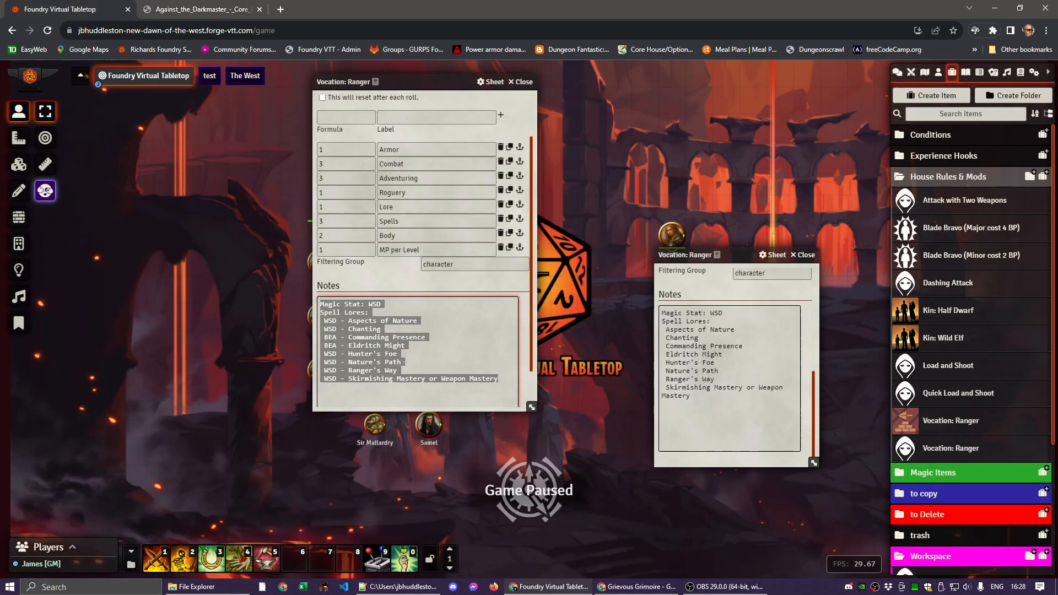
{"action": "key", "text": "Right"}
Move the Grievous Grimoire PDF into the Foundry browser window and open its Hunter's Foe entry under Chapter 4: Spell Lores
{"action": "key", "text": "alt+Tab"}
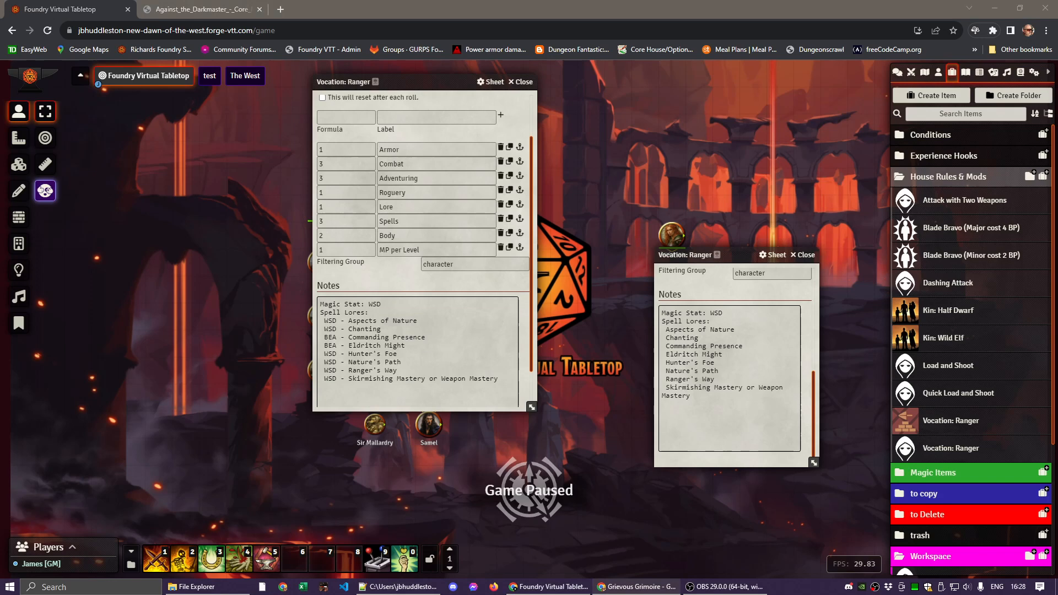
{"action": "left_click_drag", "start_coordinate": [838, 13], "coordinate": [346, 7]}
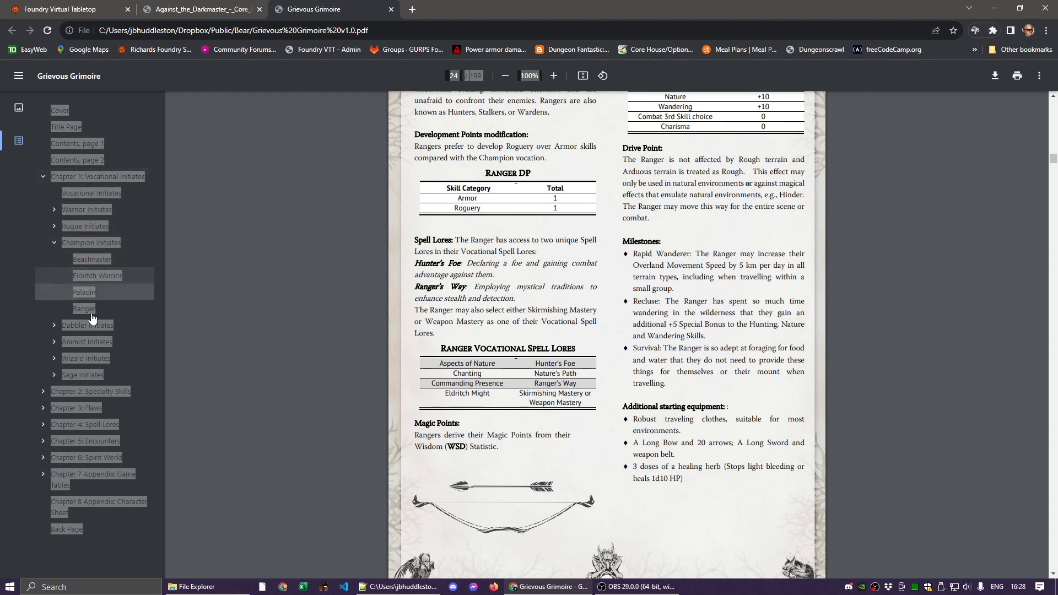
{"action": "left_click", "coordinate": [43, 424]}
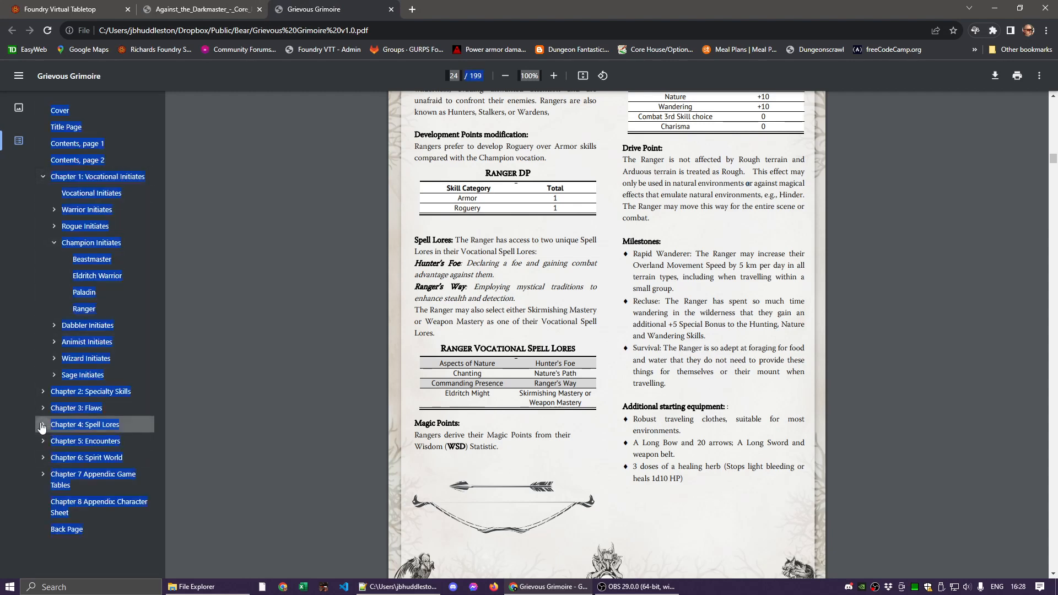
{"action": "scroll", "coordinate": [83, 428], "scroll_direction": "down", "scroll_amount": 2}
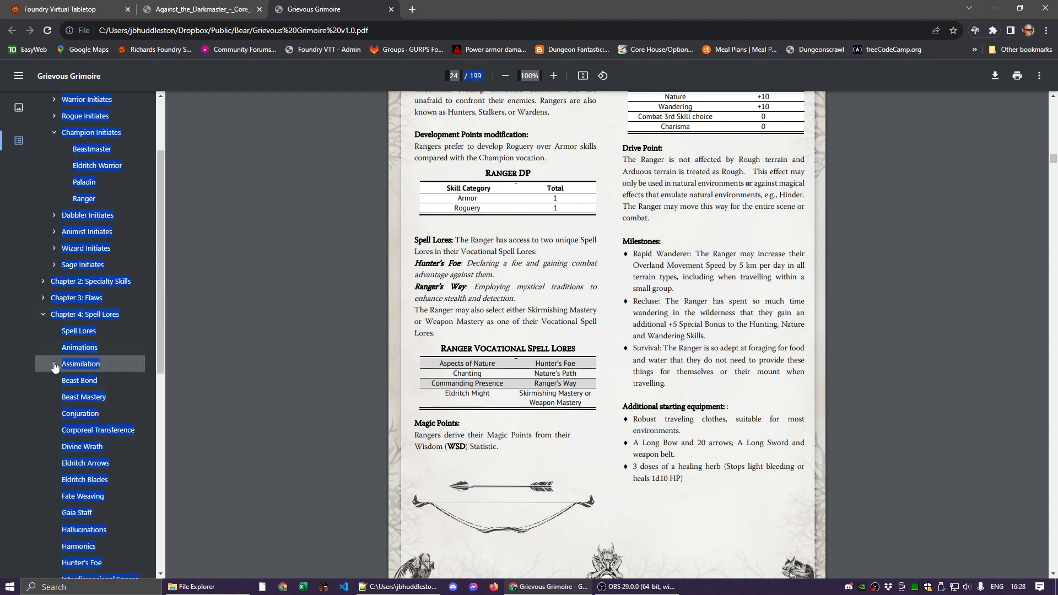
{"action": "left_click", "coordinate": [22, 345]}
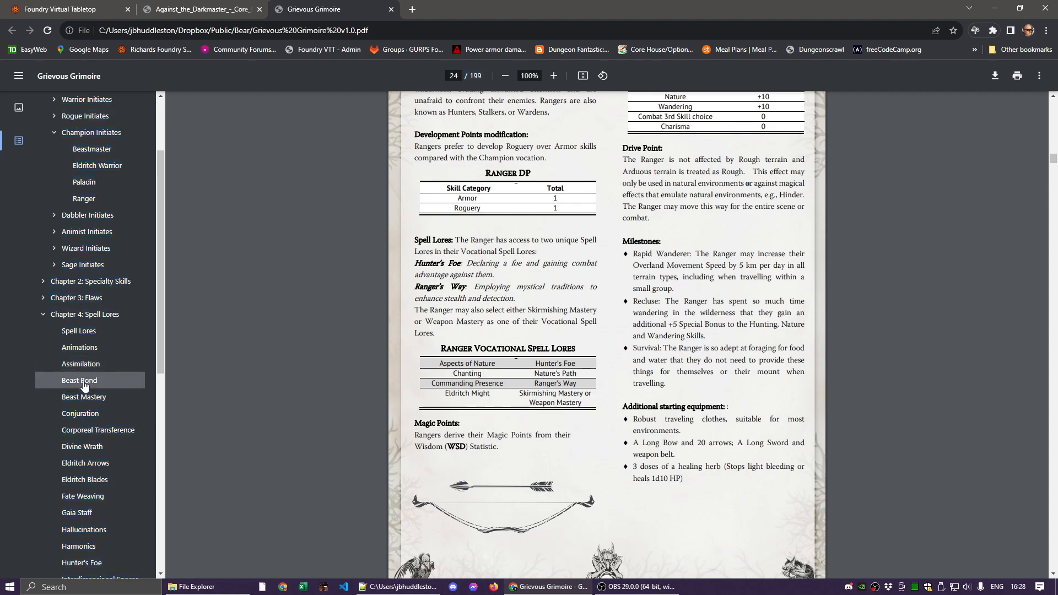
{"action": "scroll", "coordinate": [80, 419], "scroll_direction": "down", "scroll_amount": 4}
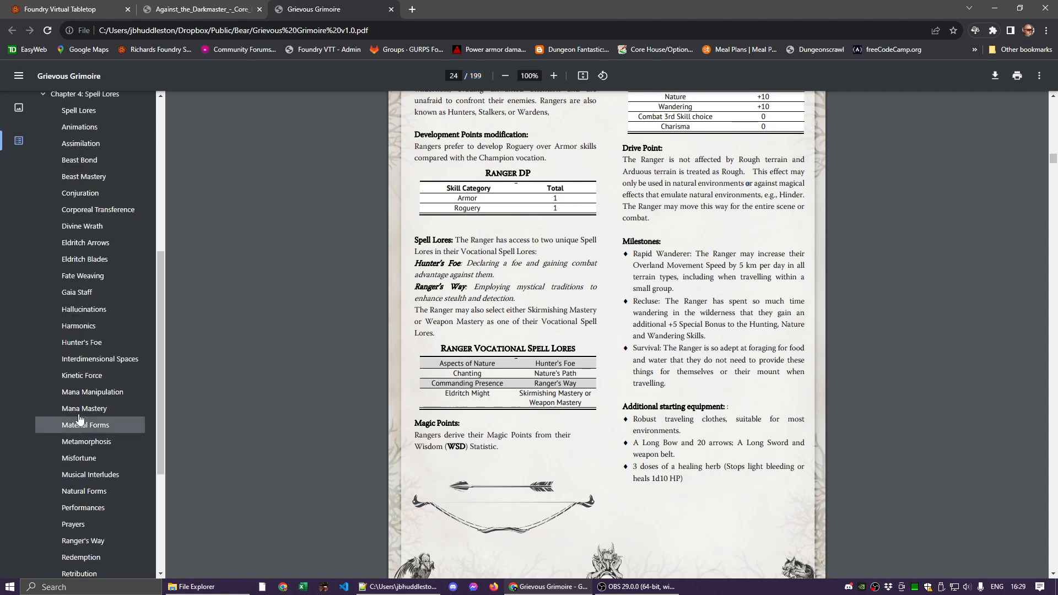
{"action": "left_click", "coordinate": [83, 342]}
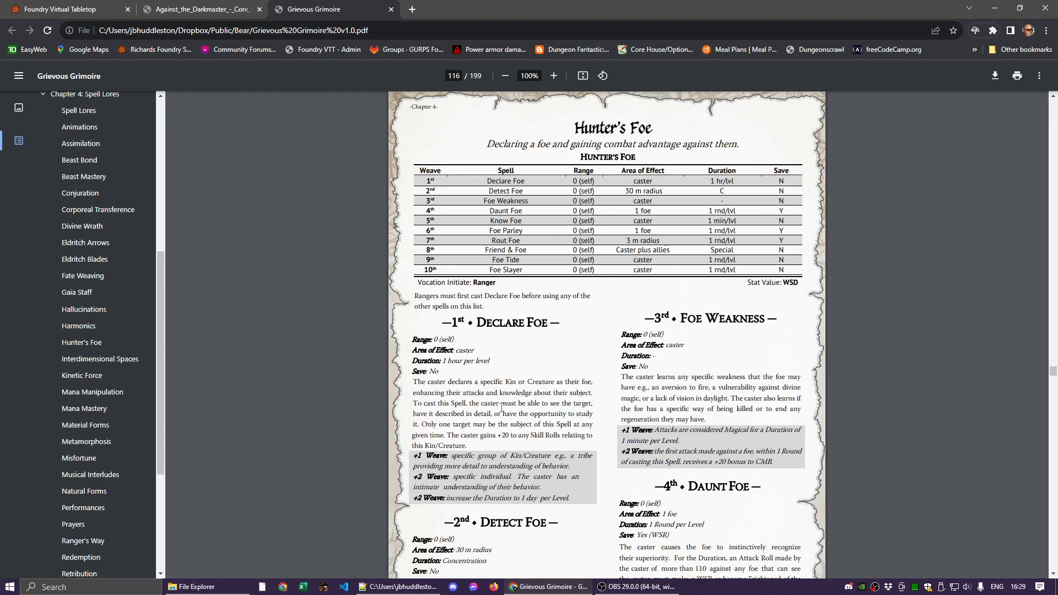
Read through the Hunter's Foe spell descriptions down to Foe Slayer, then return to the lore's table and stat value
{"action": "scroll", "coordinate": [515, 398], "scroll_direction": "down", "scroll_amount": 2}
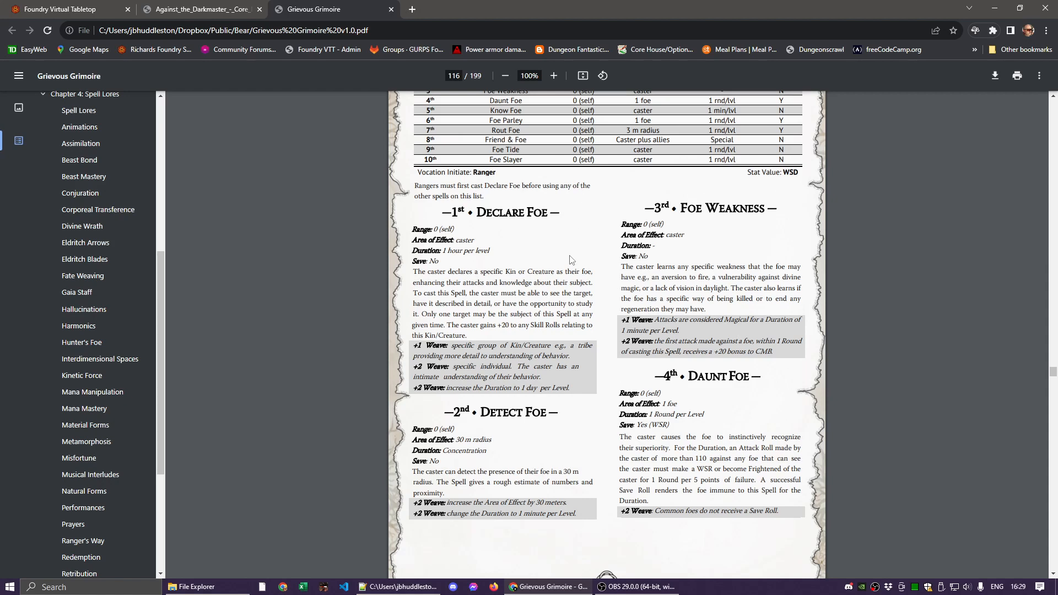
{"action": "scroll", "coordinate": [546, 280], "scroll_direction": "down", "scroll_amount": 1}
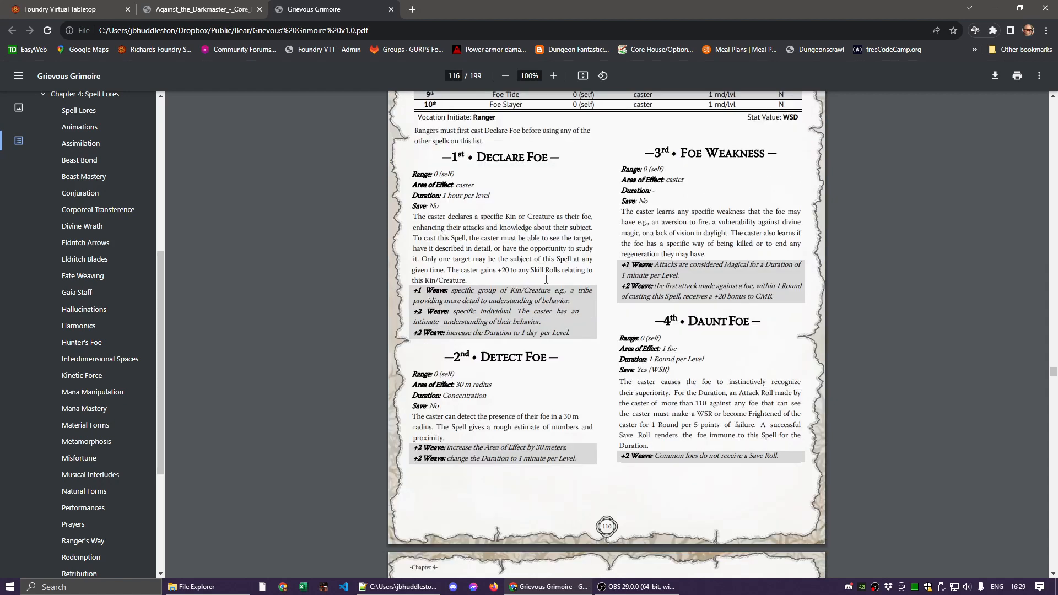
{"action": "scroll", "coordinate": [547, 280], "scroll_direction": "down", "scroll_amount": 1}
{"action": "scroll", "coordinate": [545, 280], "scroll_direction": "down", "scroll_amount": 2}
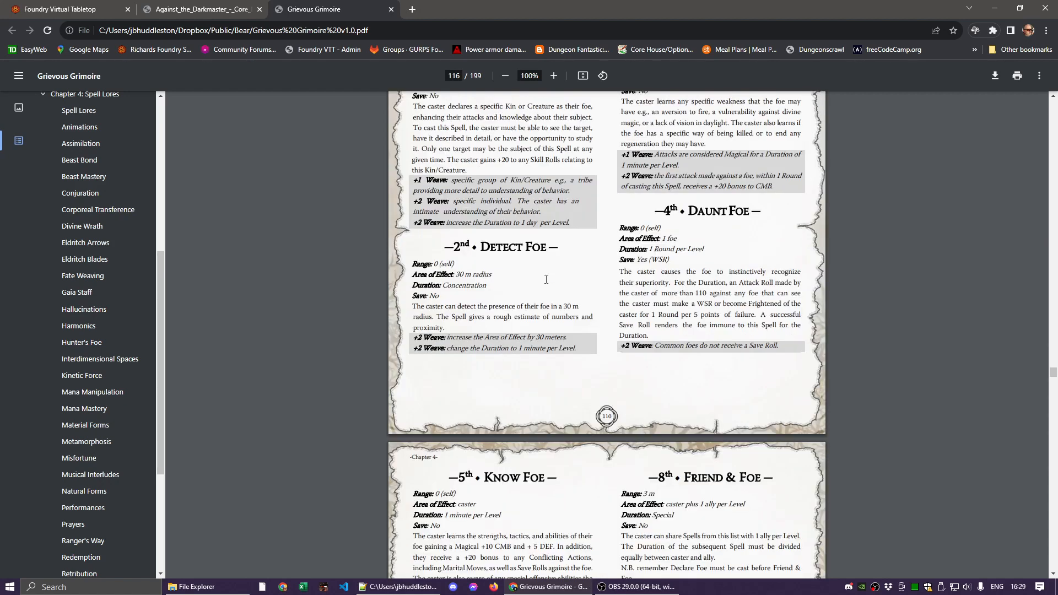
{"action": "scroll", "coordinate": [553, 384], "scroll_direction": "down", "scroll_amount": 6}
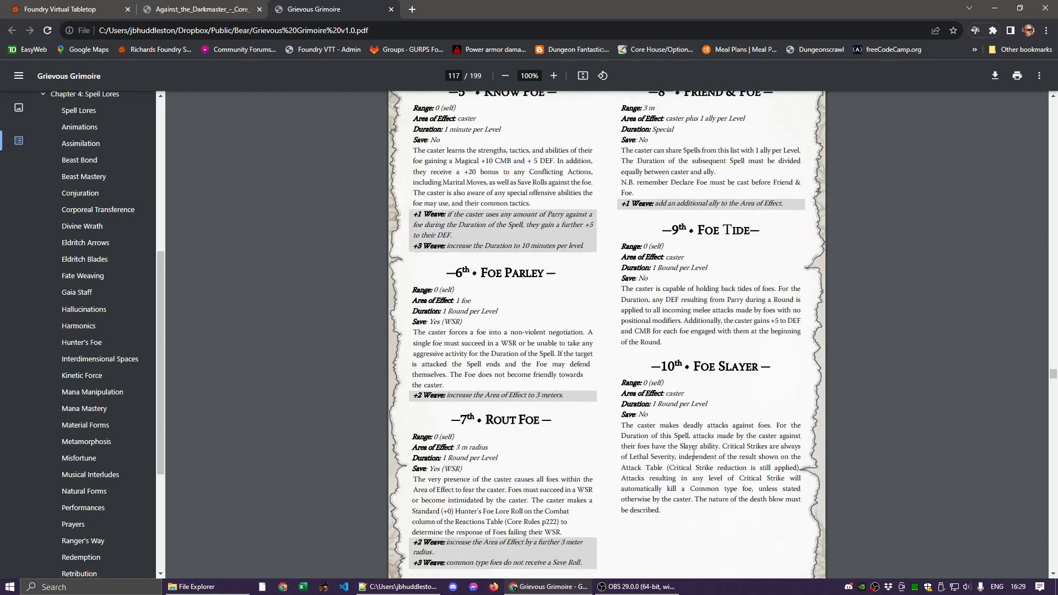
{"action": "scroll", "coordinate": [690, 450], "scroll_direction": "up", "scroll_amount": 10}
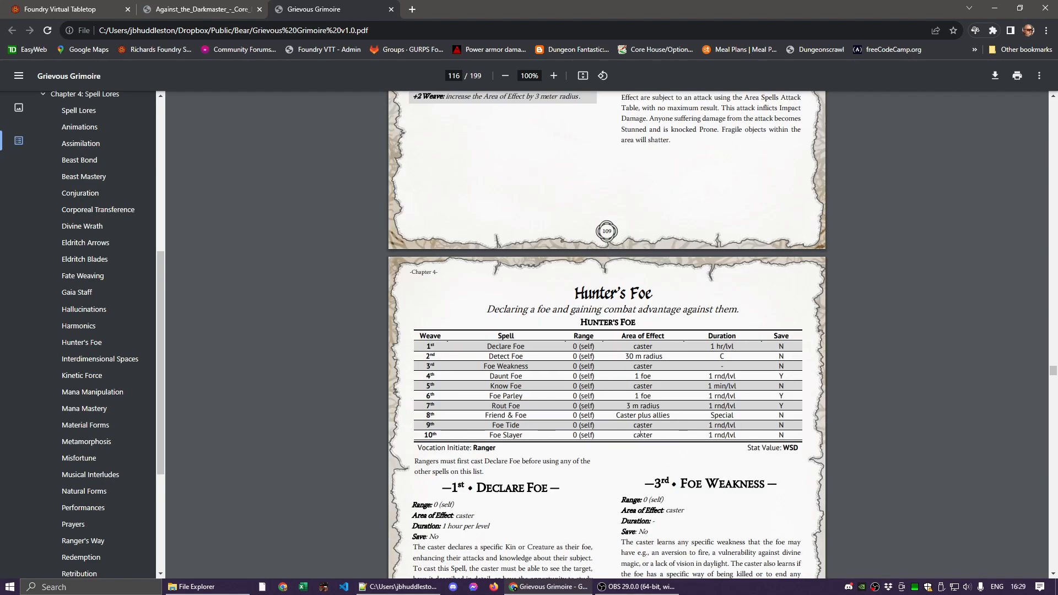
Return to Foundry and close the Vocation: Ranger item whose notes lack stat prefixes
{"action": "left_click", "coordinate": [55, 10]}
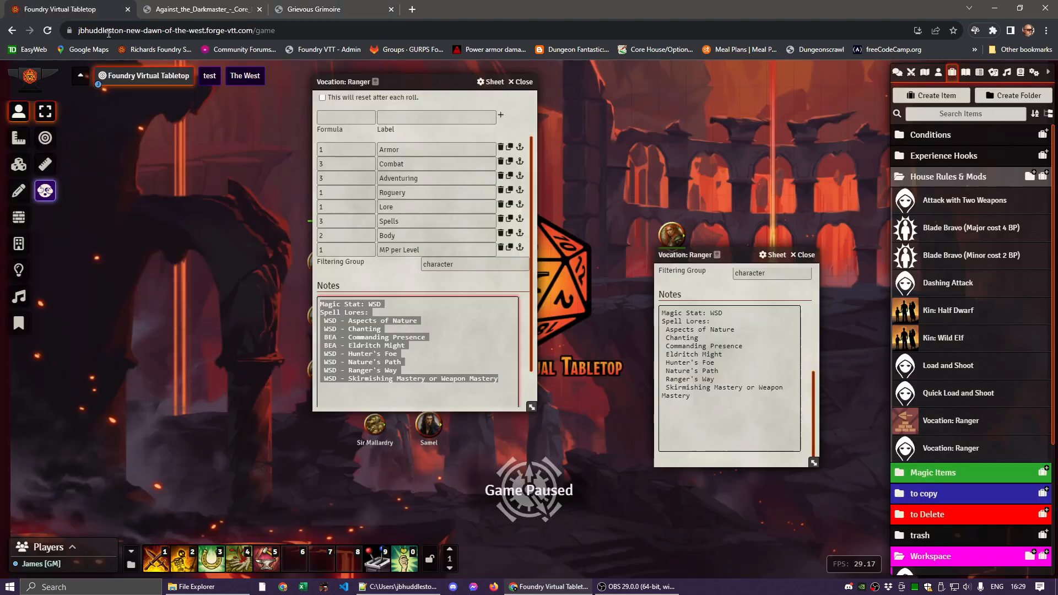
{"action": "left_click", "coordinate": [449, 335]}
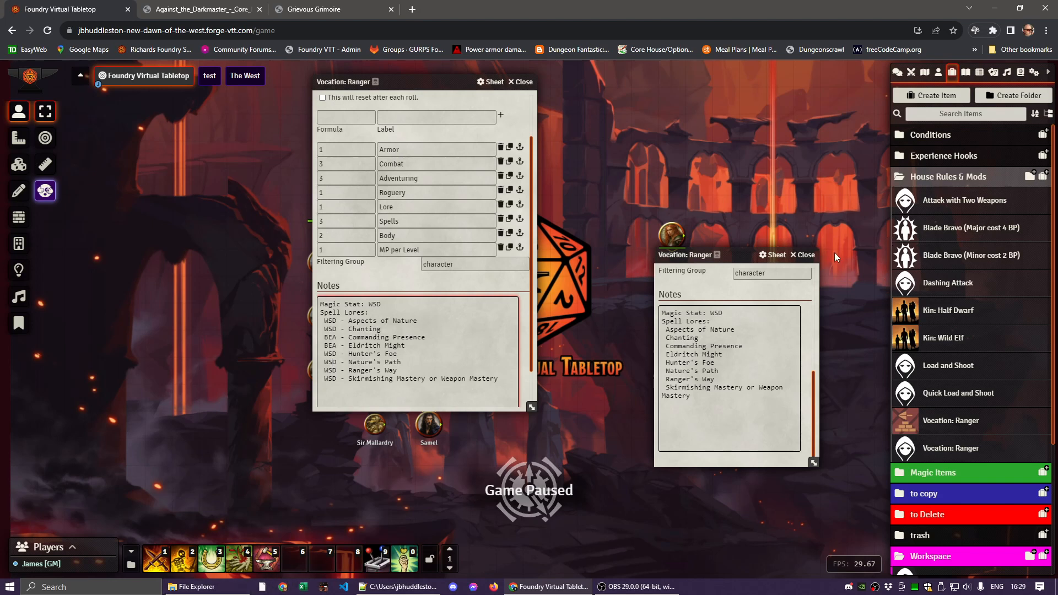
{"action": "left_click", "coordinate": [808, 257]}
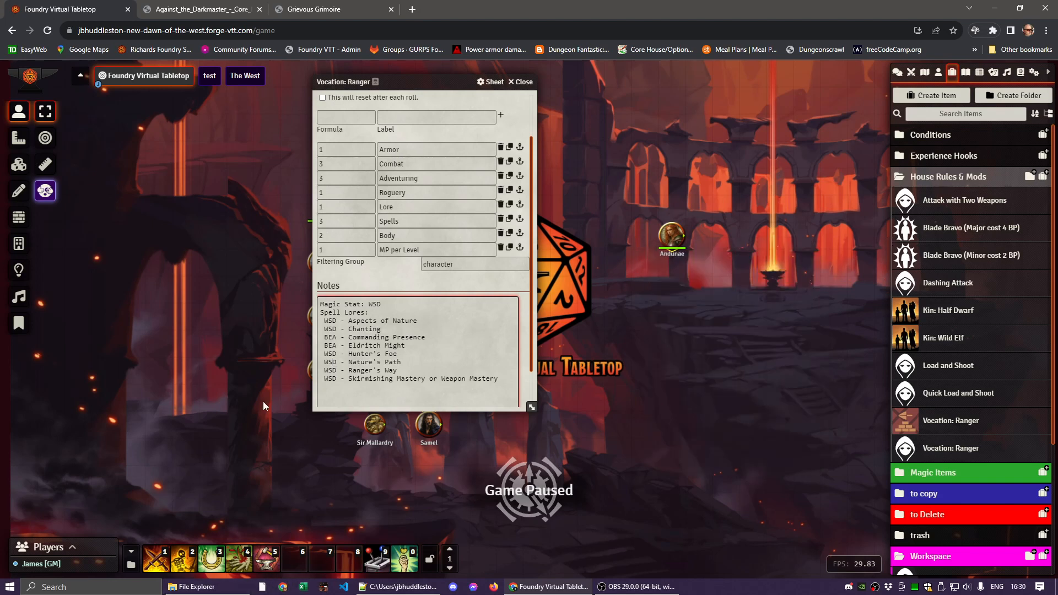
Look up the stat values of Nature's Path, Skirmishing Mastery and Weapon Mastery in the core rules PDF and return to Foundry
{"action": "left_click", "coordinate": [200, 10]}
{"action": "scroll", "coordinate": [148, 399], "scroll_direction": "down", "scroll_amount": 5}
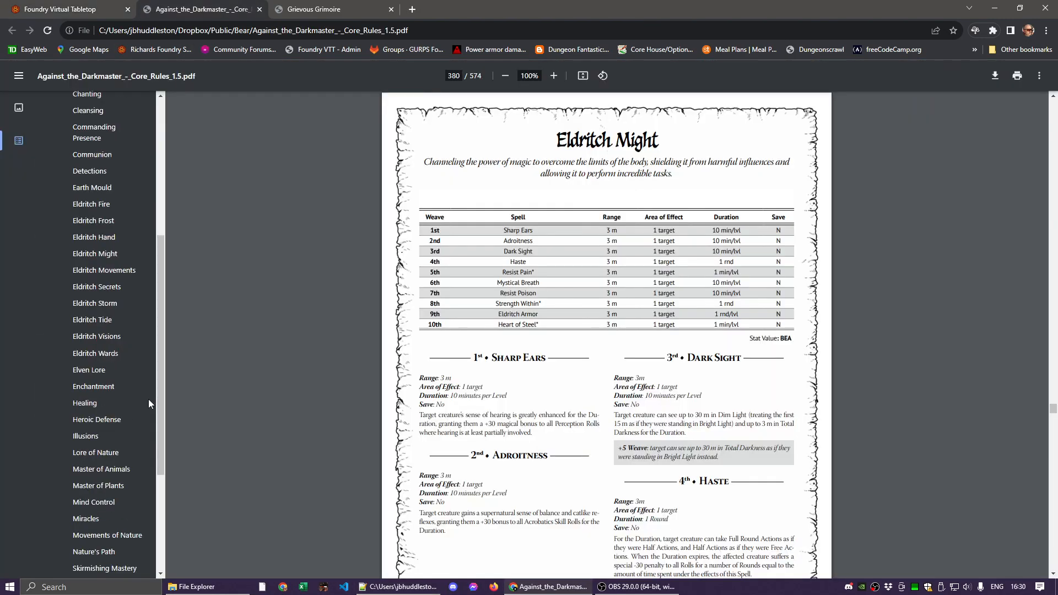
{"action": "left_click", "coordinate": [95, 362]}
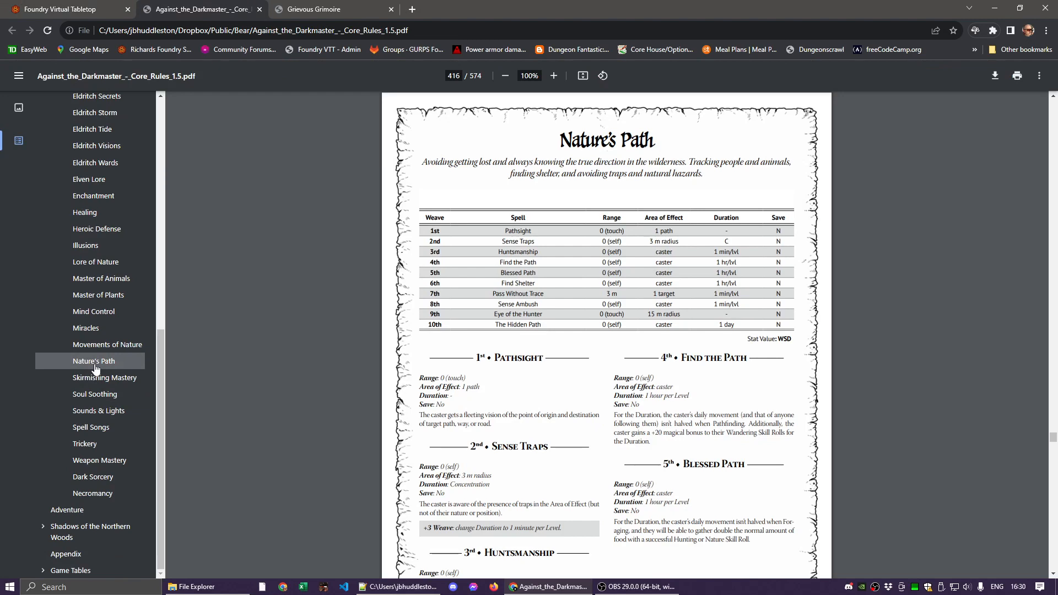
{"action": "left_click", "coordinate": [94, 384]}
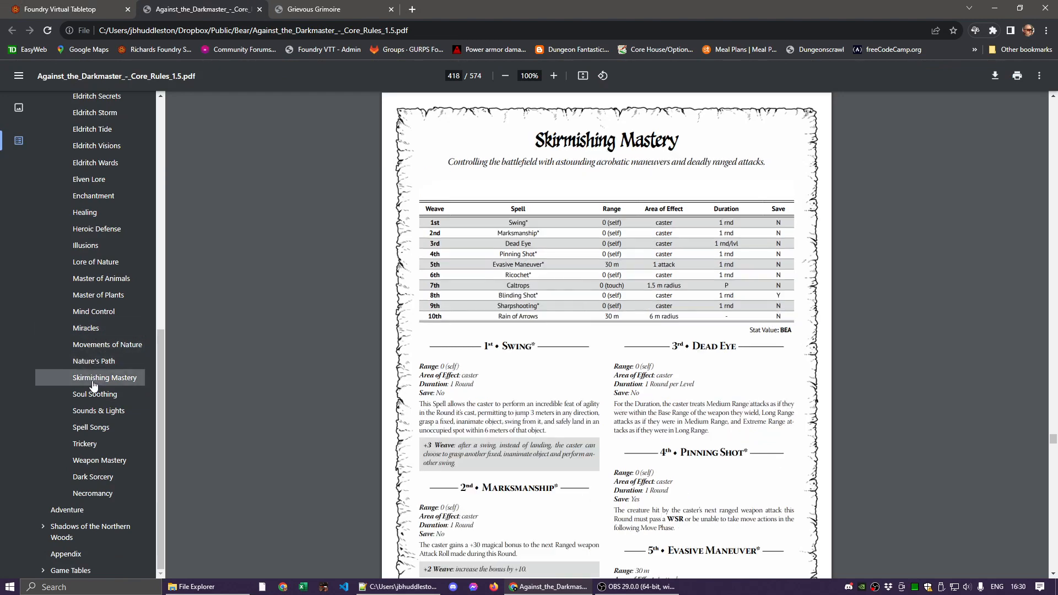
{"action": "left_click", "coordinate": [85, 462]}
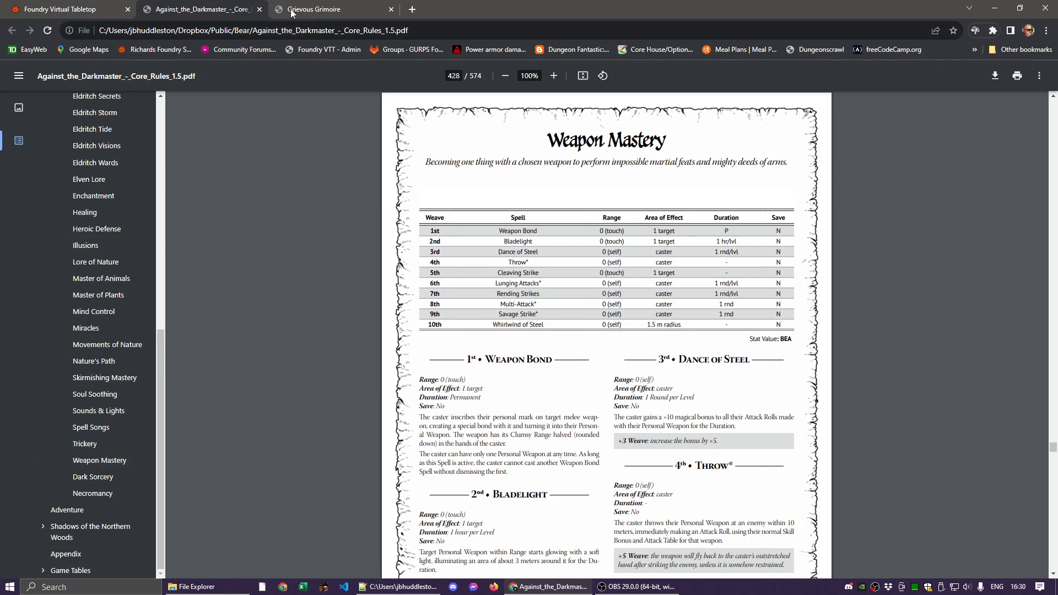
{"action": "left_click", "coordinate": [81, 10]}
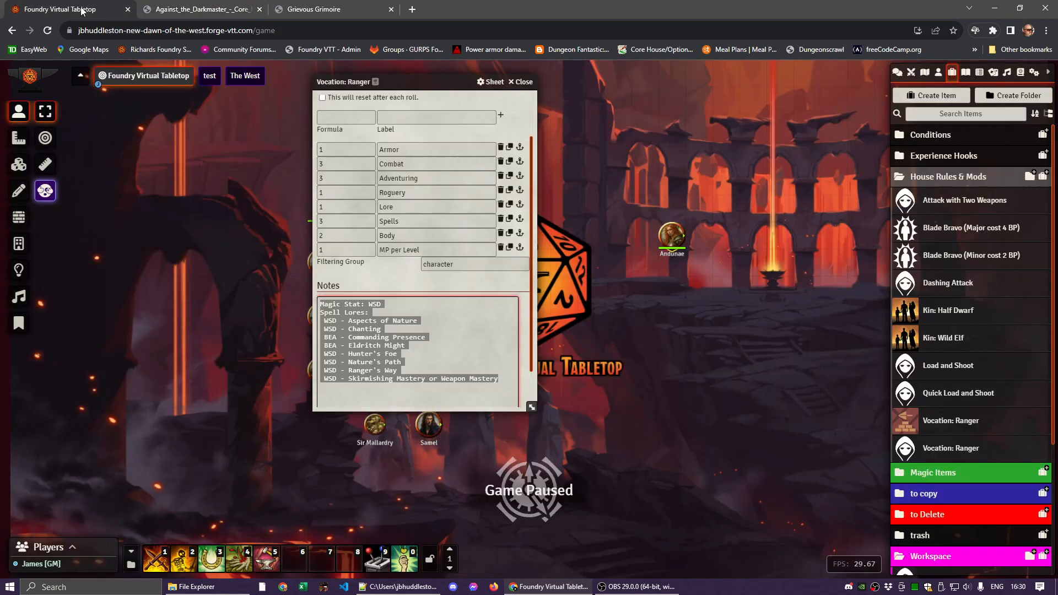
Change the stat prefix of the Skirmishing Mastery or Weapon Mastery line in the Ranger notes to BEA
{"action": "left_click", "coordinate": [349, 363]}
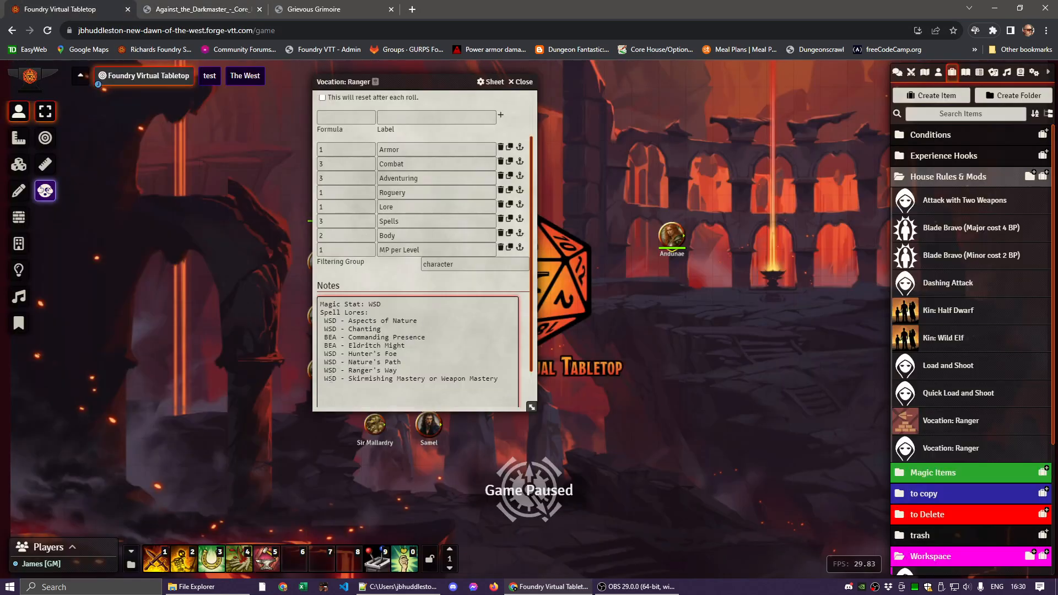
{"action": "left_click", "coordinate": [328, 379]}
{"action": "triple_click", "coordinate": [330, 379]}
{"action": "left_click", "coordinate": [330, 379]}
{"action": "key", "text": "Delete"}
{"action": "key", "text": "Delete"}
{"action": "key", "text": "Delete"}
{"action": "type", "text": "BEA"}
{"action": "key", "text": "Up"}
{"action": "key", "text": "Up"}
{"action": "left_click", "coordinate": [335, 375]}
{"action": "left_click", "coordinate": [406, 346]}
Review the Vocation: Ranger item's development points and notes, and close the item
{"action": "left_click", "coordinate": [376, 283]}
{"action": "scroll", "coordinate": [394, 291], "scroll_direction": "up", "scroll_amount": 1}
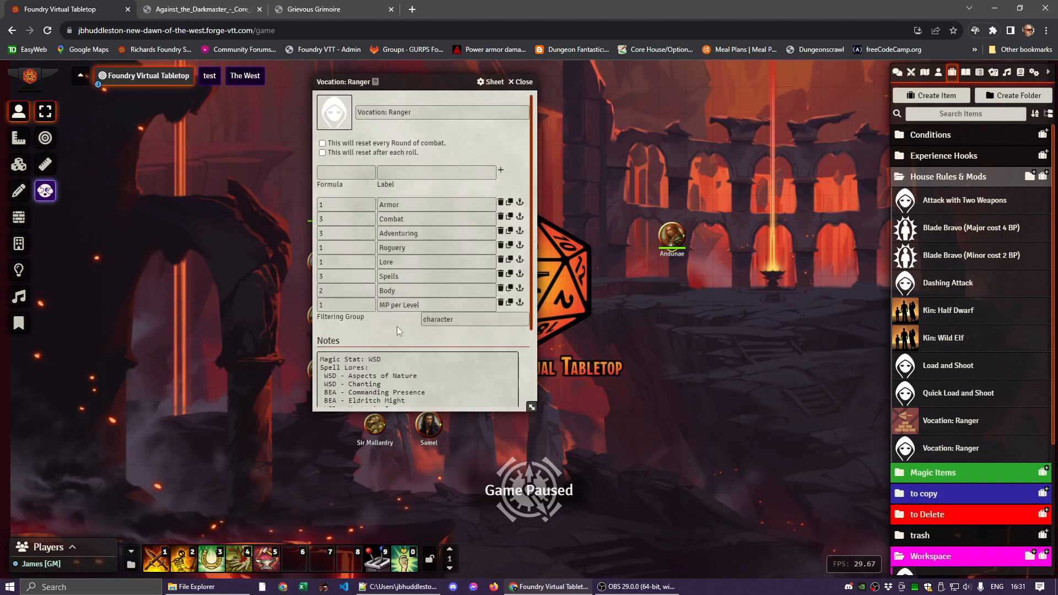
{"action": "scroll", "coordinate": [397, 331], "scroll_direction": "down", "scroll_amount": 2}
{"action": "scroll", "coordinate": [396, 331], "scroll_direction": "up", "scroll_amount": 2}
{"action": "left_click", "coordinate": [523, 82]}
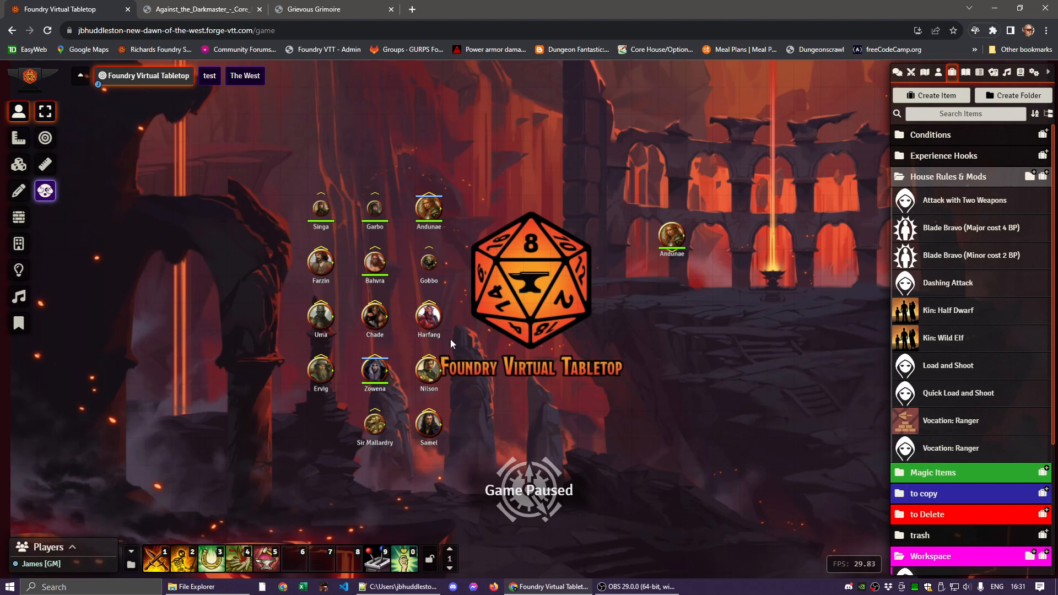
Open Andunae's character sheet and delete the Vocation: Ranger and Vocation: Ranger (modifiers) traits from it
{"action": "double_click", "coordinate": [433, 211]}
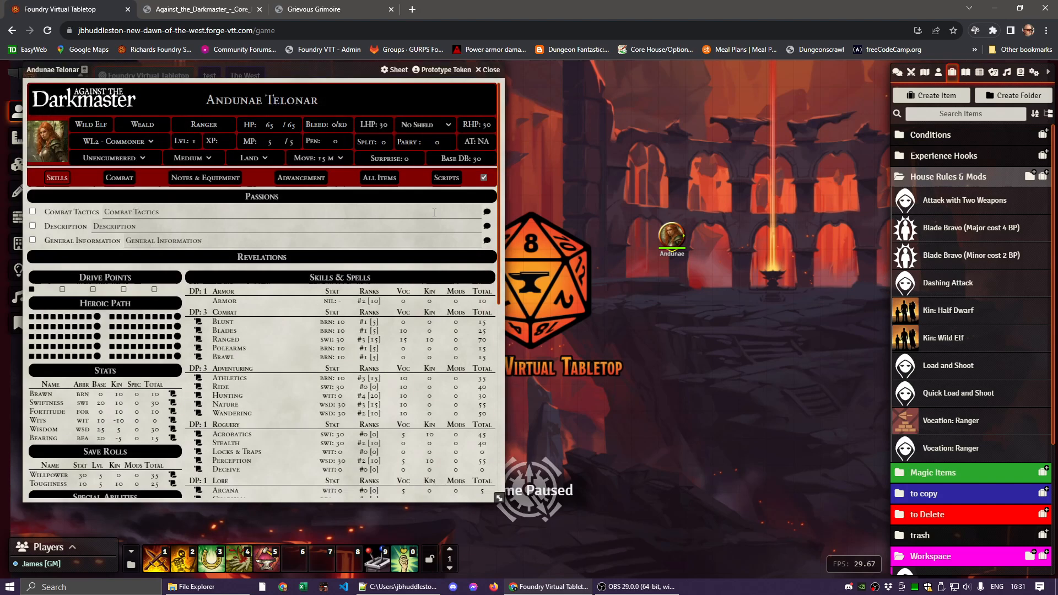
{"action": "scroll", "coordinate": [202, 420], "scroll_direction": "down", "scroll_amount": 5}
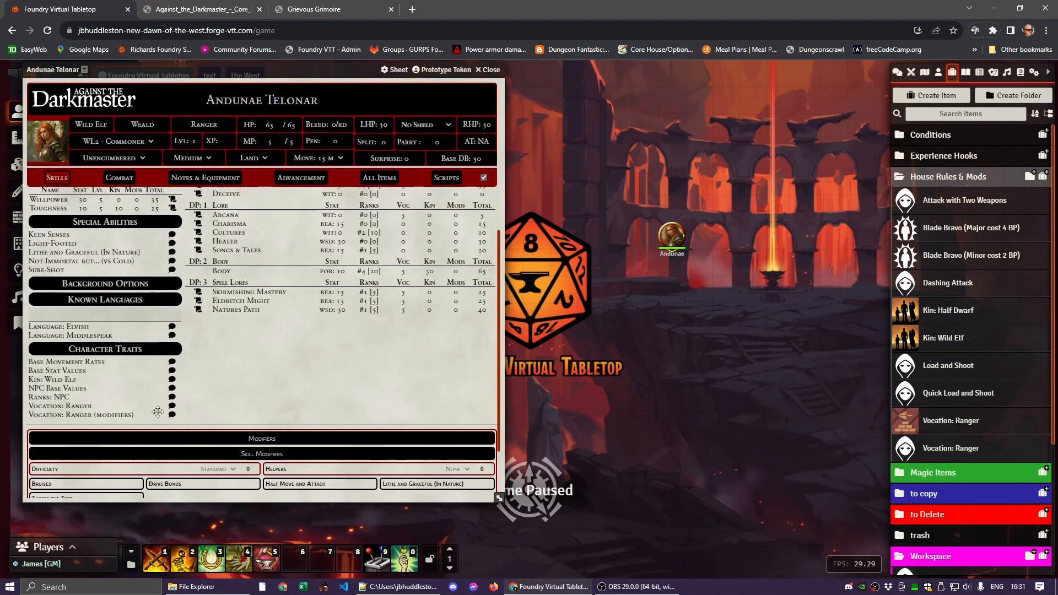
{"action": "right_click", "coordinate": [67, 408]}
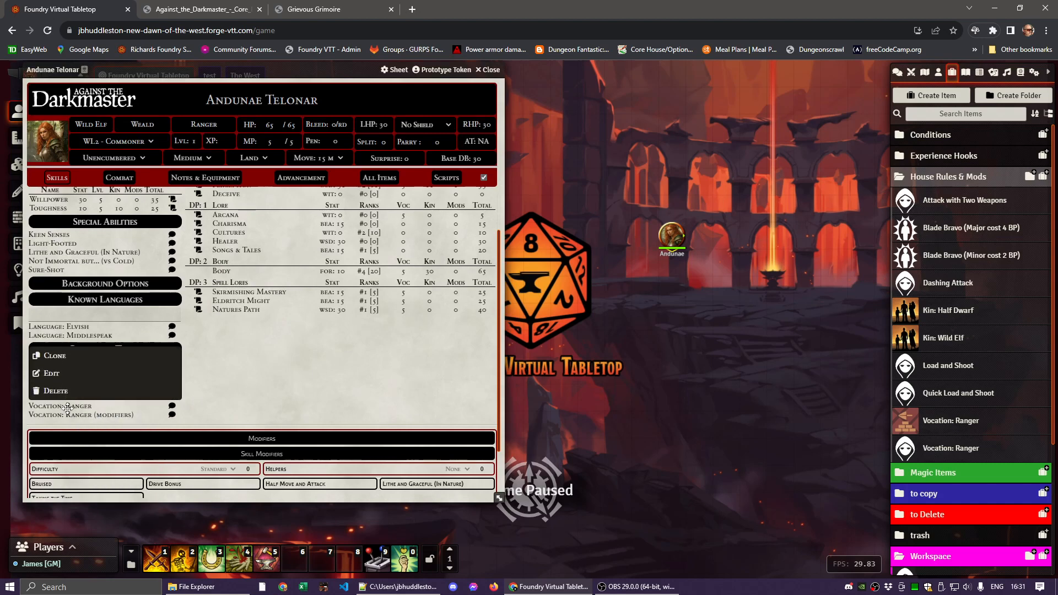
{"action": "left_click", "coordinate": [56, 390]}
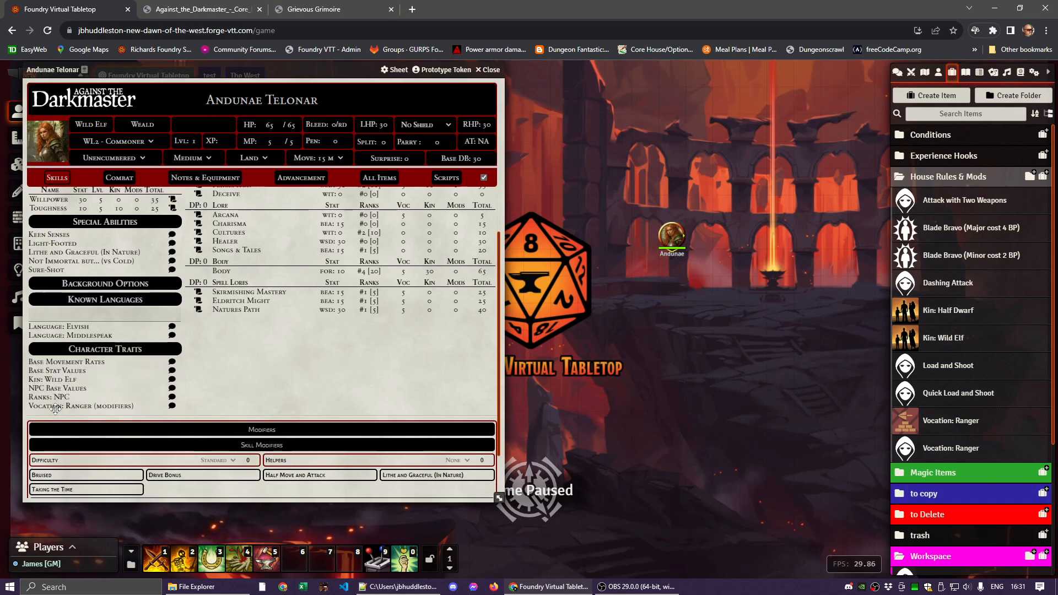
{"action": "right_click", "coordinate": [55, 408]}
{"action": "left_click", "coordinate": [58, 393]}
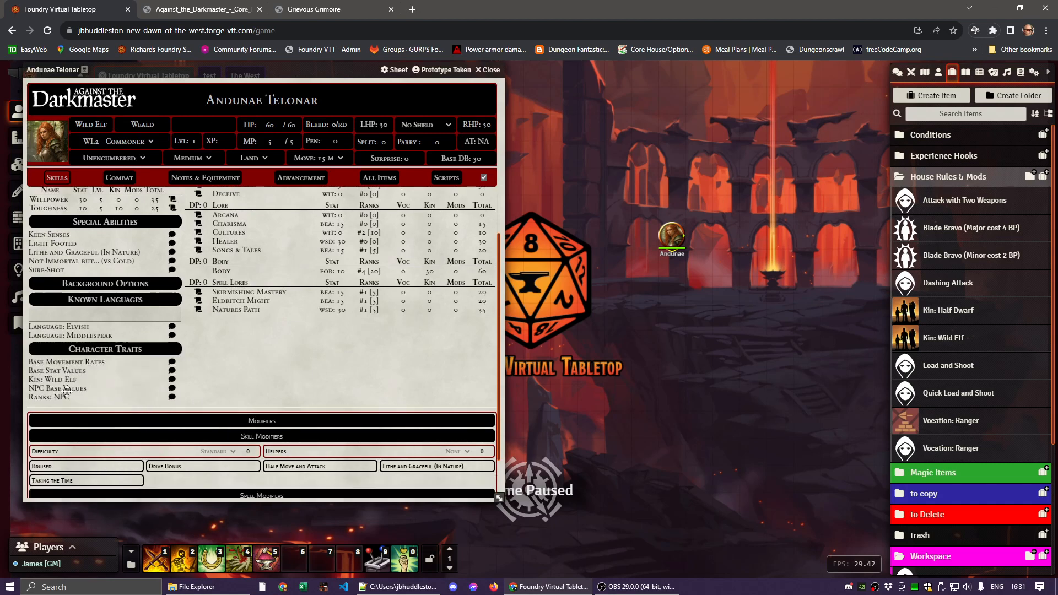
Check the last Vocation: Ranger item in the House Rules & Mods folder, close it and move it into the trash folder
{"action": "left_click", "coordinate": [944, 455]}
{"action": "scroll", "coordinate": [752, 349], "scroll_direction": "down", "scroll_amount": 2}
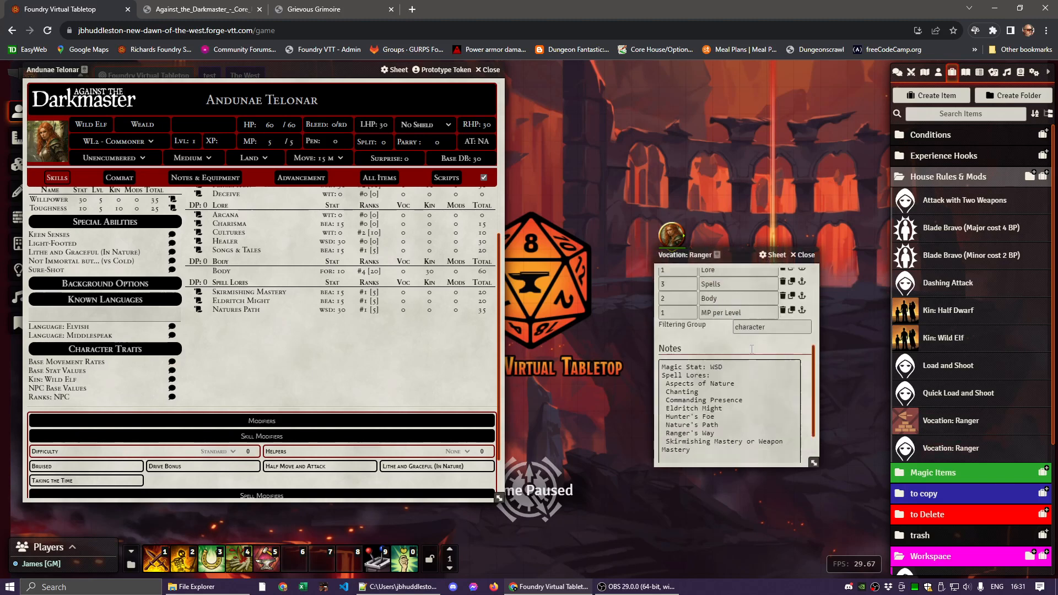
{"action": "scroll", "coordinate": [751, 349], "scroll_direction": "up", "scroll_amount": 3}
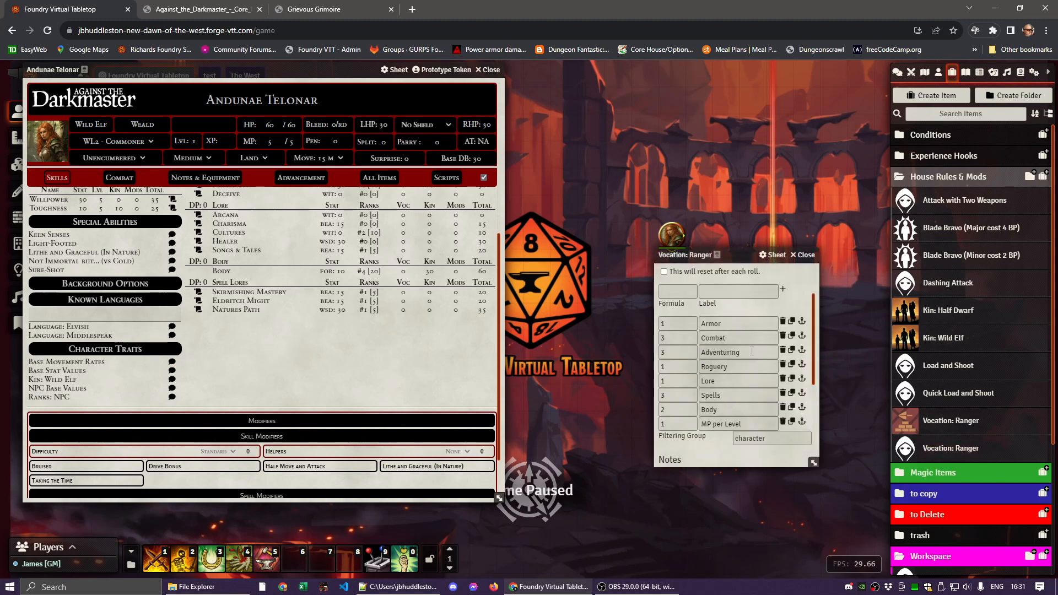
{"action": "left_click", "coordinate": [805, 255]}
{"action": "scroll", "coordinate": [946, 405], "scroll_direction": "down", "scroll_amount": 3}
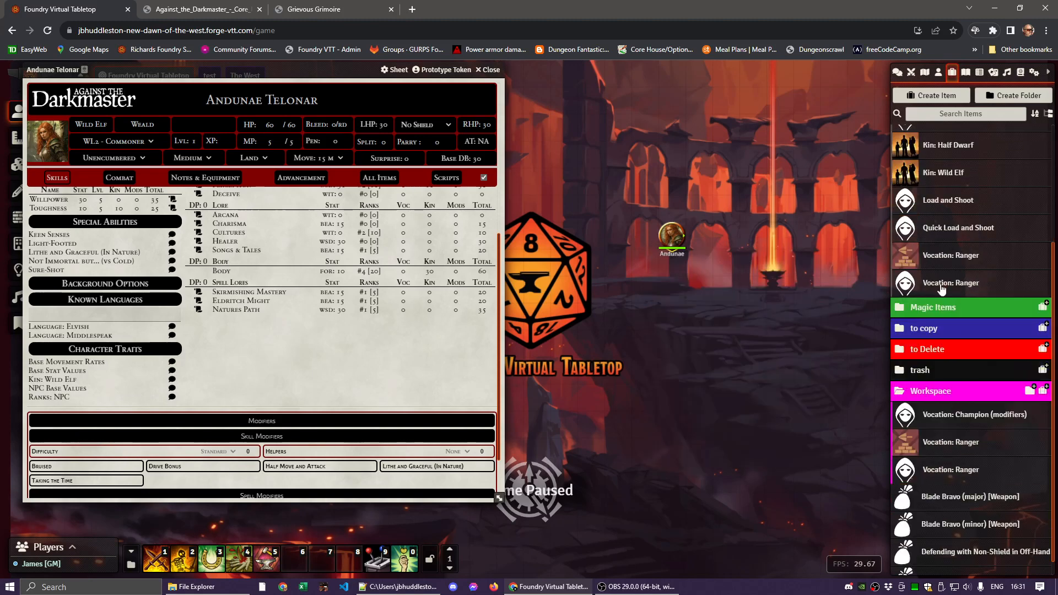
{"action": "left_click_drag", "start_coordinate": [943, 290], "coordinate": [943, 374]}
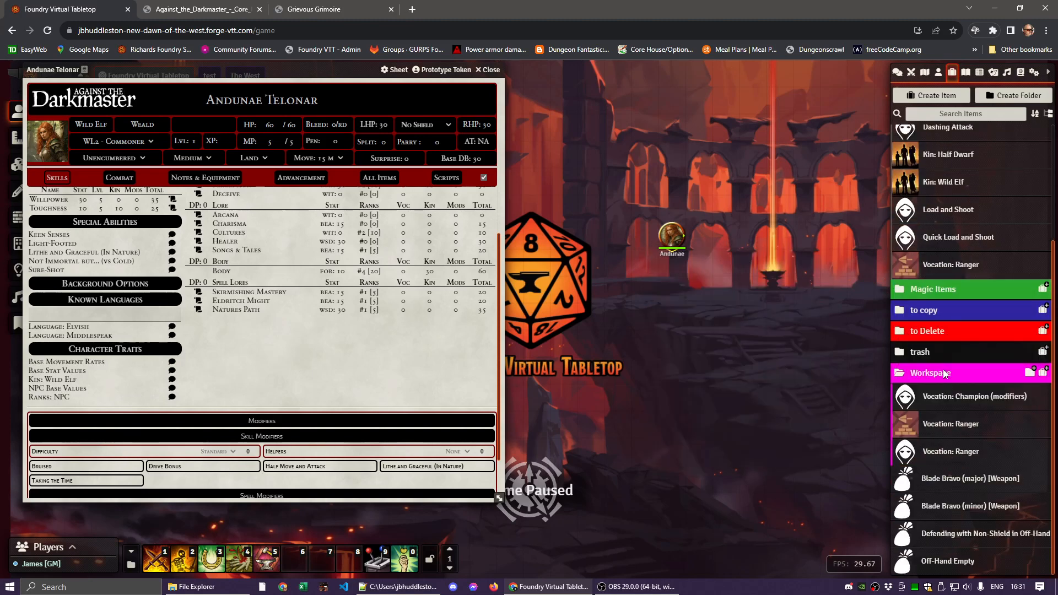
Check the Workspace folder's Vocation: Ranger item with the stat-prefixed spell lores and add it to Andunae's character sheet
{"action": "left_click", "coordinate": [942, 453]}
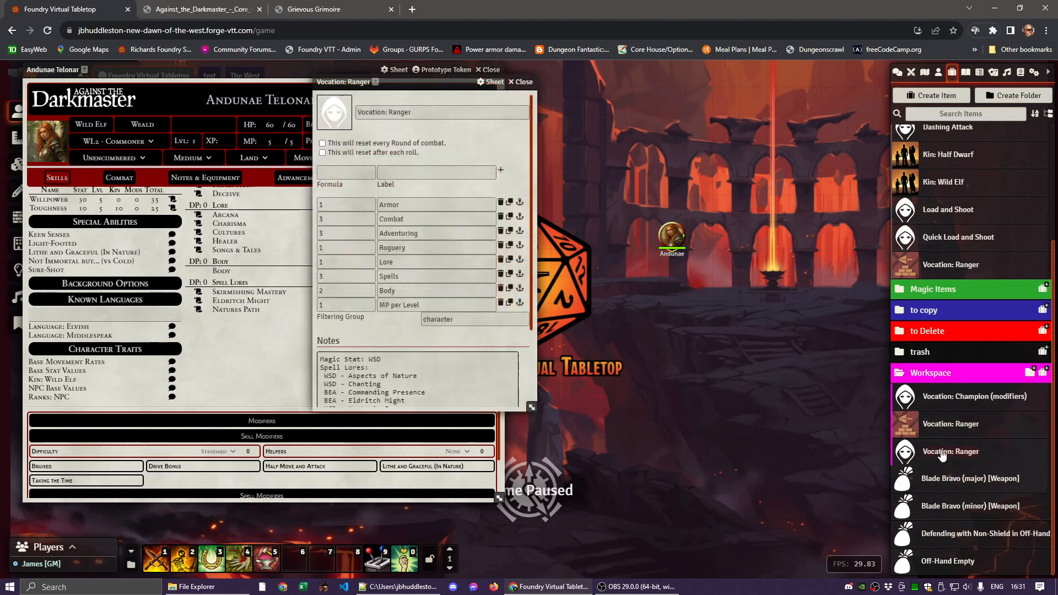
{"action": "left_click", "coordinate": [524, 83]}
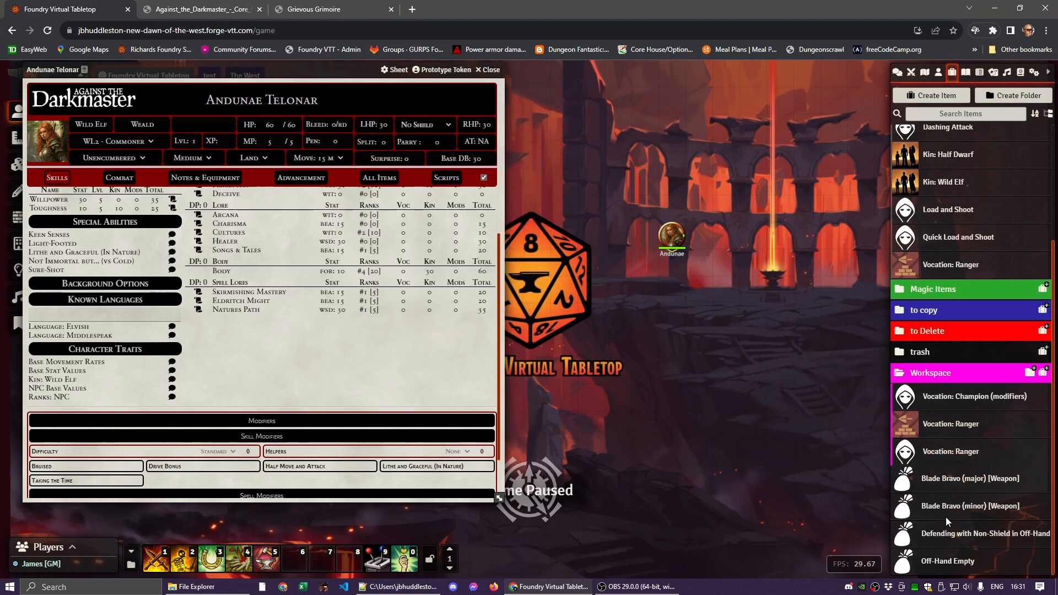
{"action": "left_click_drag", "start_coordinate": [938, 457], "coordinate": [313, 344]}
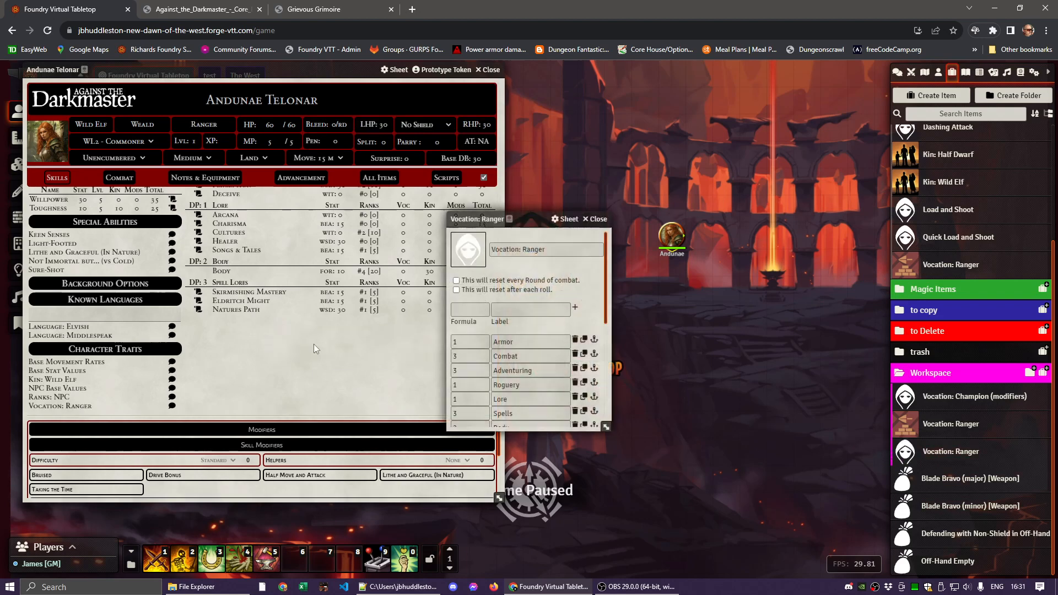
{"action": "left_click", "coordinate": [597, 219]}
Delete the Vocation: Ranger trait from the character traits on Andunae's sheet
{"action": "mouse_move", "coordinate": [54, 407]}
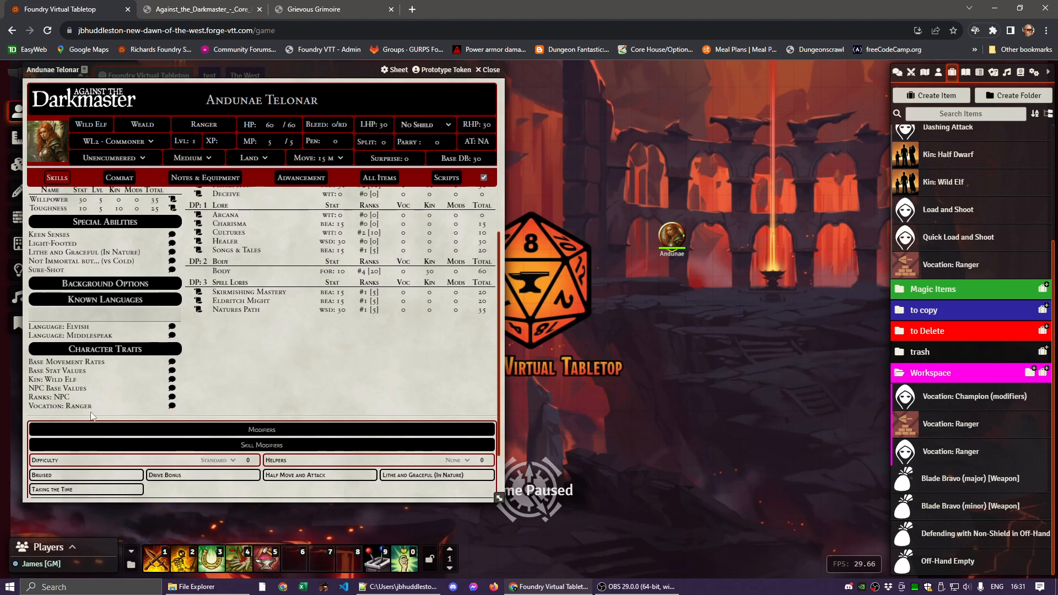
{"action": "right_click", "coordinate": [81, 407]}
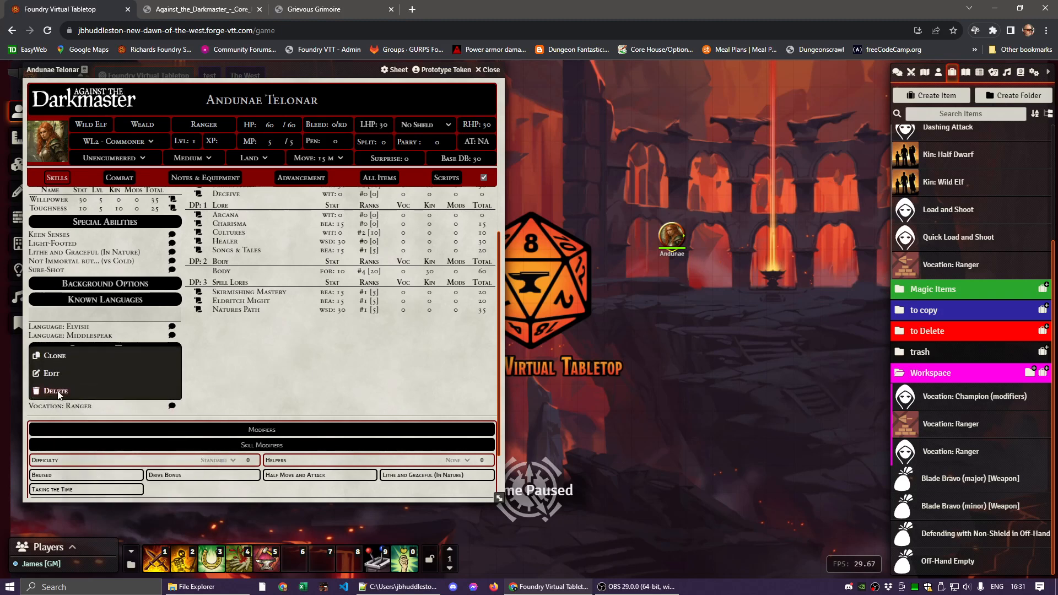
{"action": "left_click", "coordinate": [58, 393]}
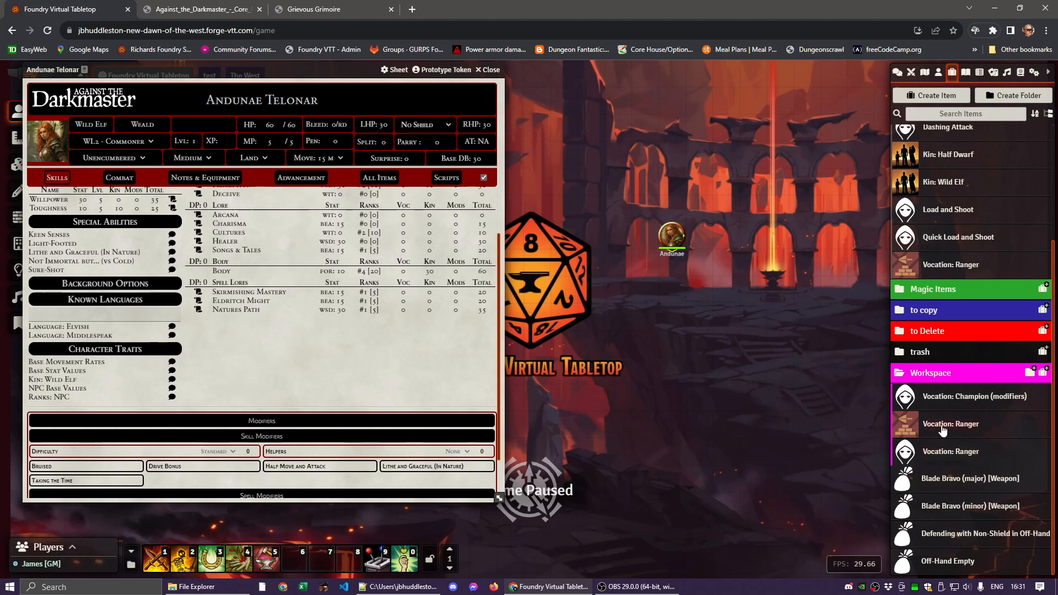
Open the Vocation: Champion (modifiers) item in the Workspace folder and rename it as Vocation: Ranger (modifiers)
{"action": "left_click", "coordinate": [950, 403]}
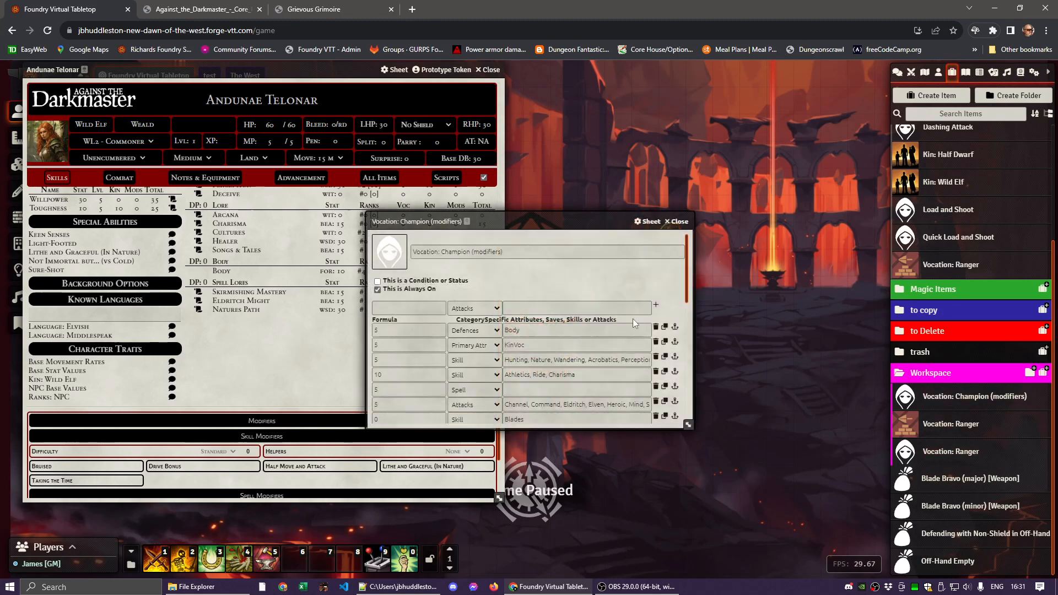
{"action": "left_click", "coordinate": [452, 252]}
{"action": "double_click", "coordinate": [450, 251]}
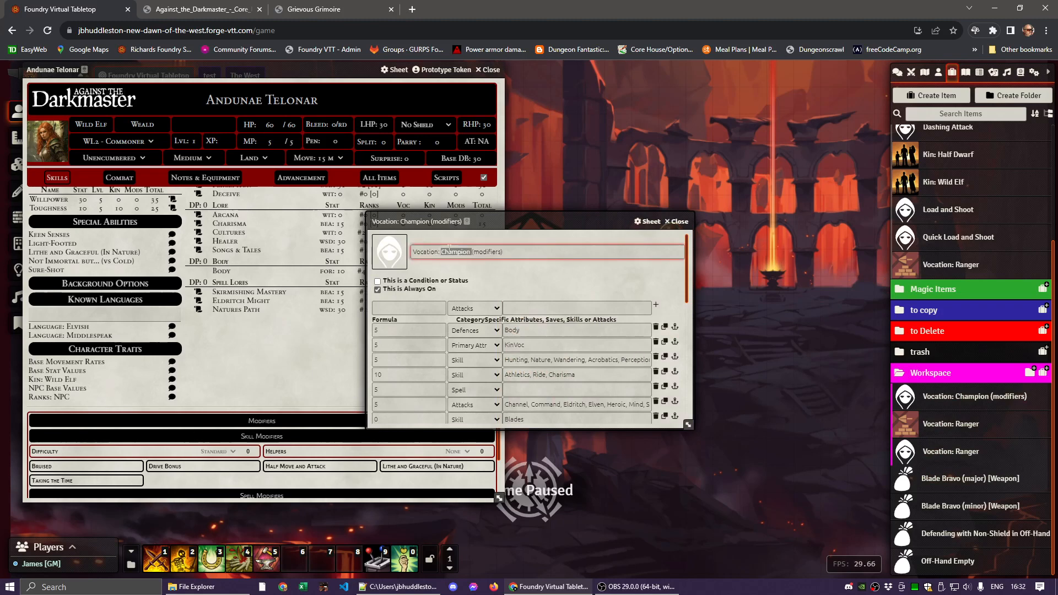
{"action": "type", "text": "Ranger"}
{"action": "left_click", "coordinate": [495, 277]}
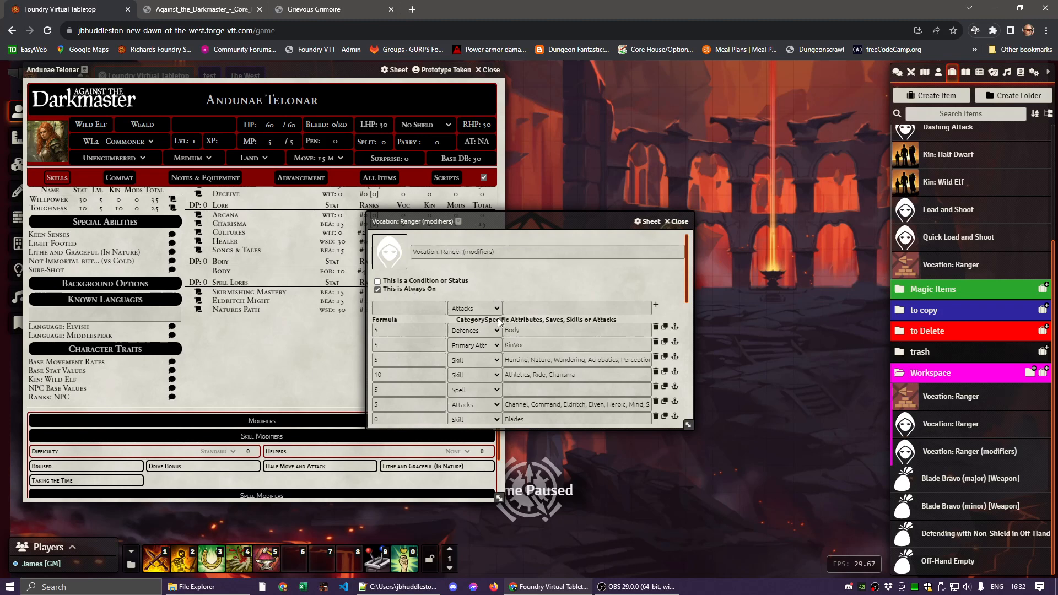
Set the filtering group of the Vocation: Ranger (modifiers) item to Modifier
{"action": "scroll", "coordinate": [497, 319], "scroll_direction": "down", "scroll_amount": 3}
{"action": "scroll", "coordinate": [498, 319], "scroll_direction": "down", "scroll_amount": 3}
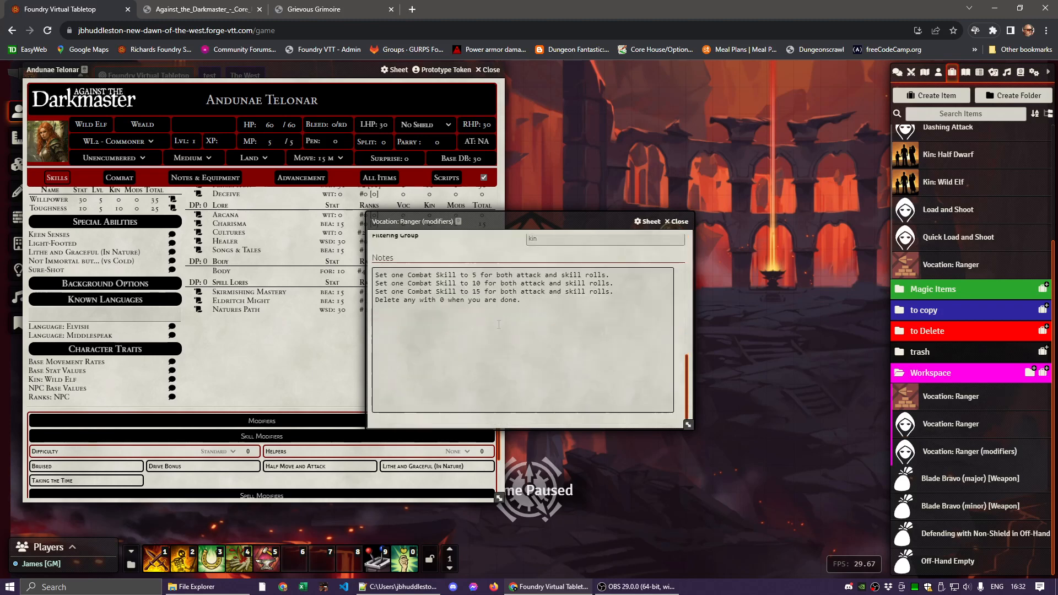
{"action": "scroll", "coordinate": [498, 325], "scroll_direction": "up", "scroll_amount": 1}
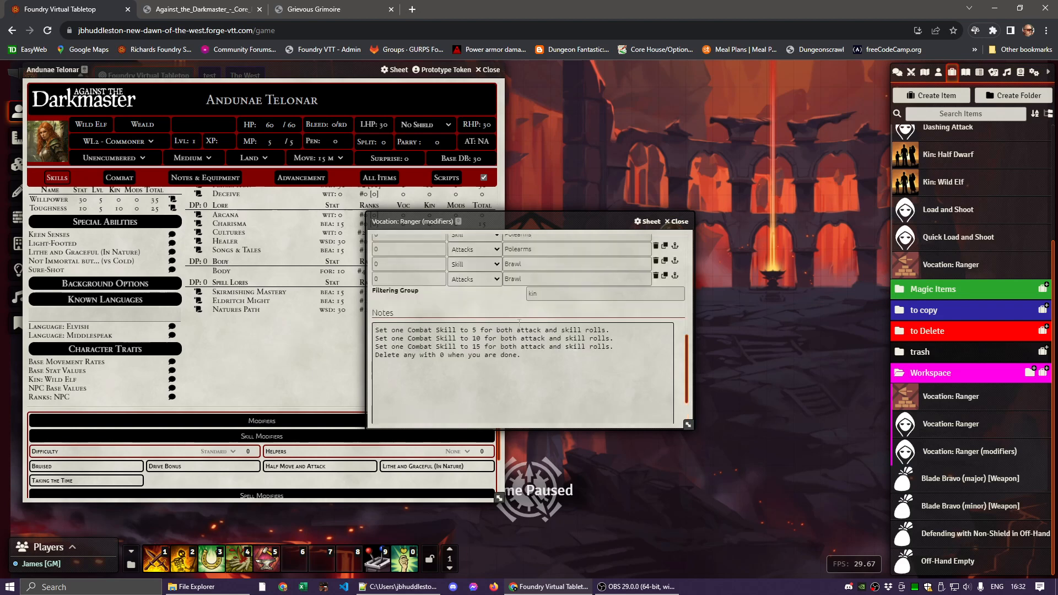
{"action": "left_click", "coordinate": [557, 295]}
{"action": "type", "text": "Mod"}
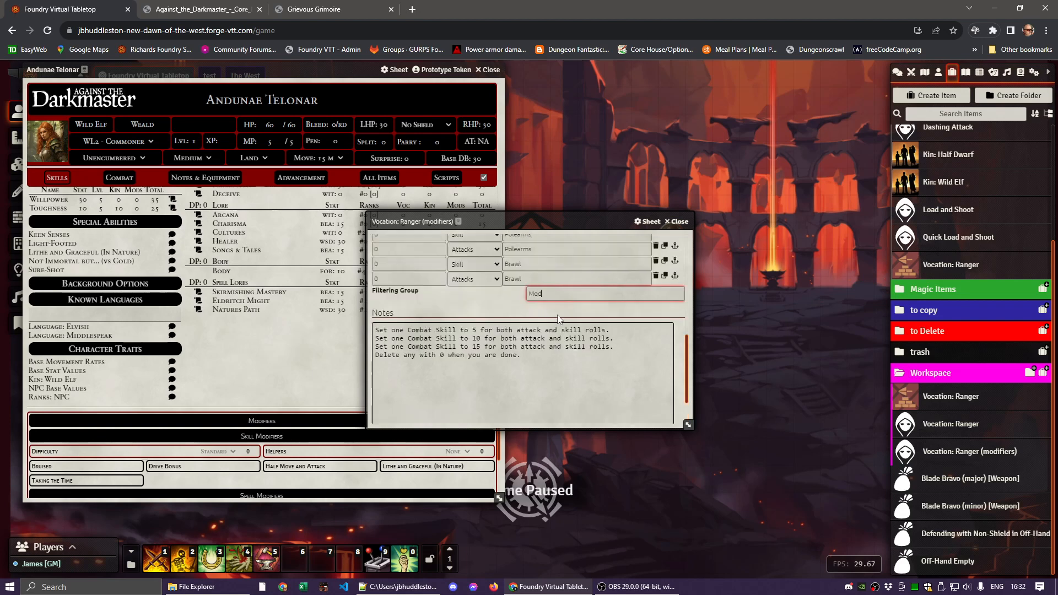
{"action": "type", "text": "ifier"}
{"action": "left_click", "coordinate": [548, 307]}
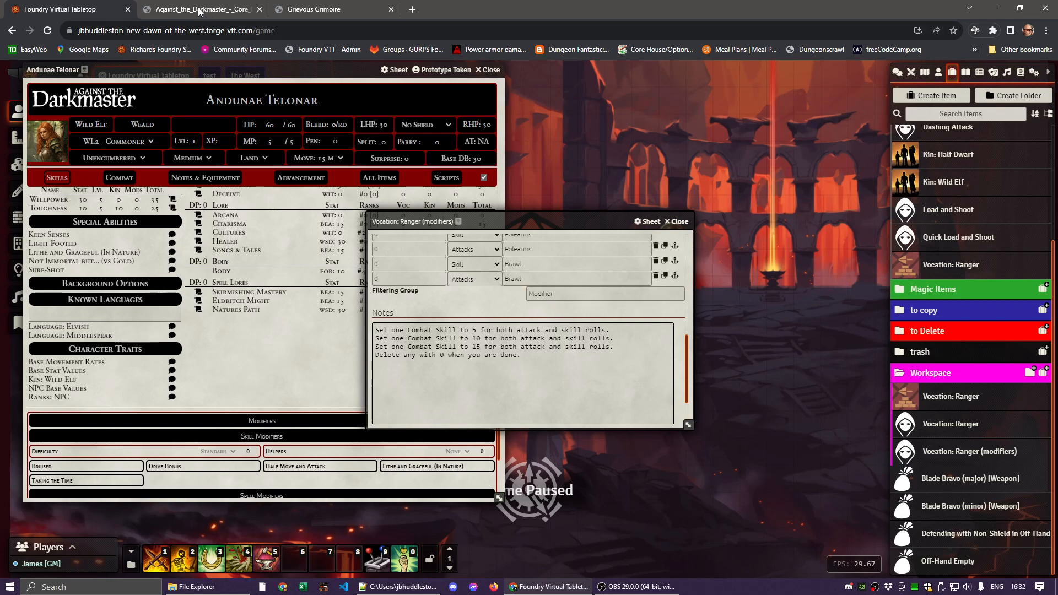
Look up the Ranger bonuses in the Champion Initiates section of the Grievous Grimoire PDF and return to Foundry
{"action": "left_click", "coordinate": [315, 10]}
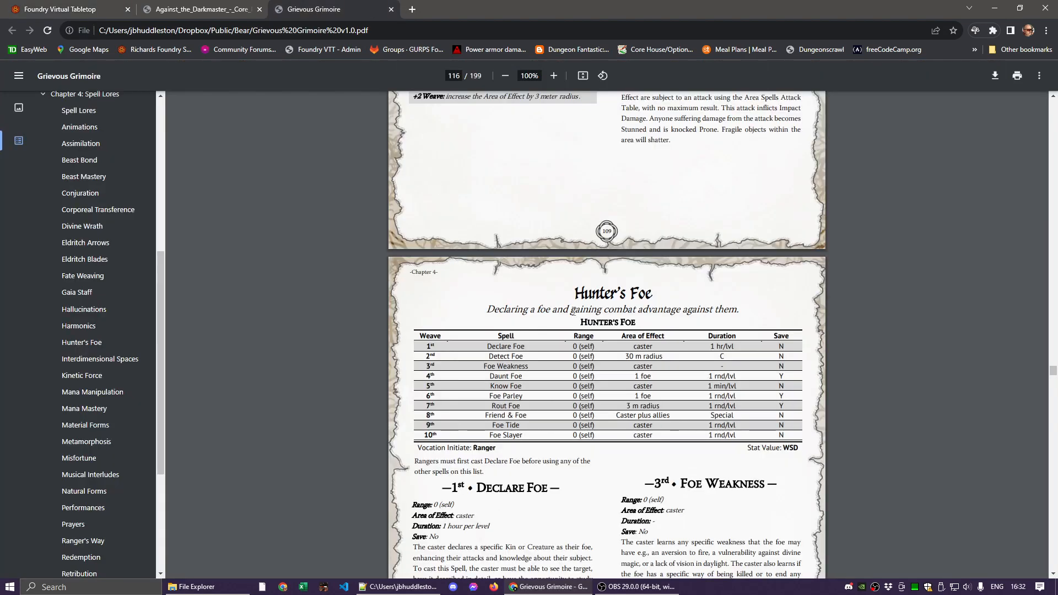
{"action": "scroll", "coordinate": [97, 234], "scroll_direction": "up", "scroll_amount": 6}
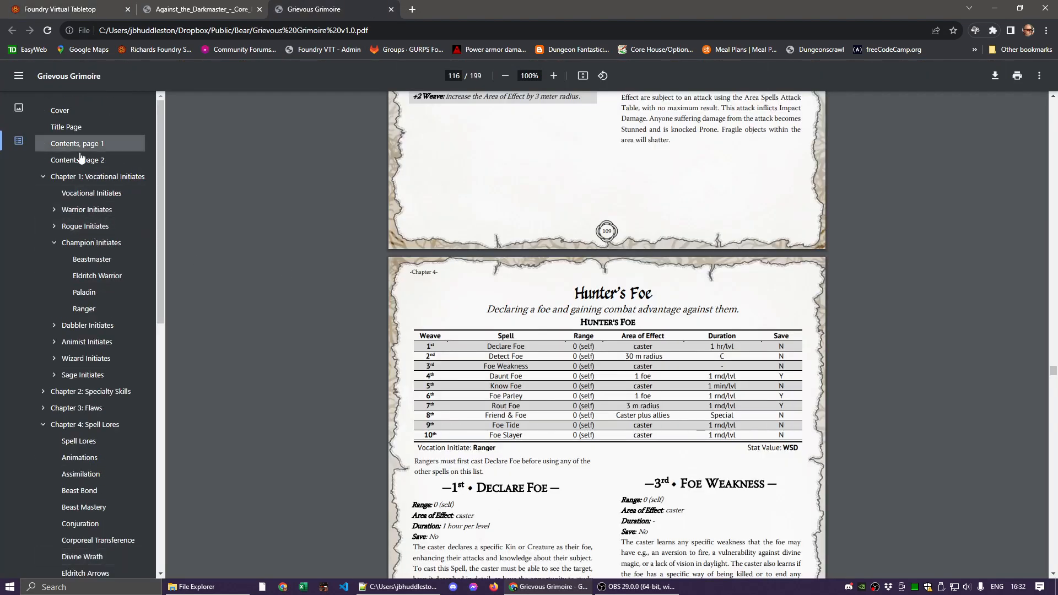
{"action": "left_click", "coordinate": [81, 315]}
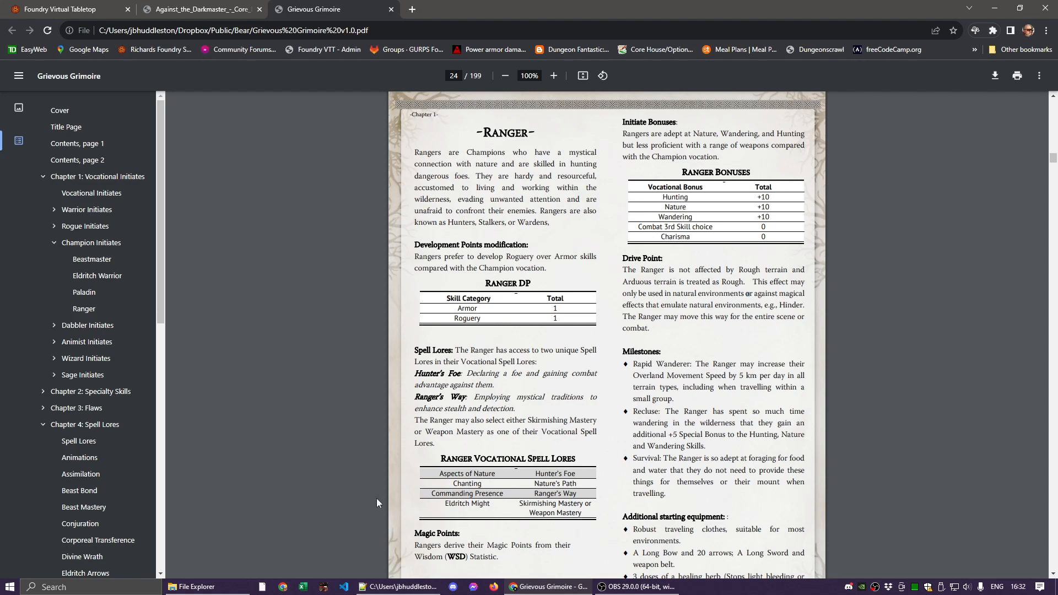
{"action": "left_click", "coordinate": [71, 11]}
Move Hunting, Nature and Wandering from the skill modifier with formula 5 to the start of the one with formula 10
{"action": "scroll", "coordinate": [537, 335], "scroll_direction": "down", "scroll_amount": 3}
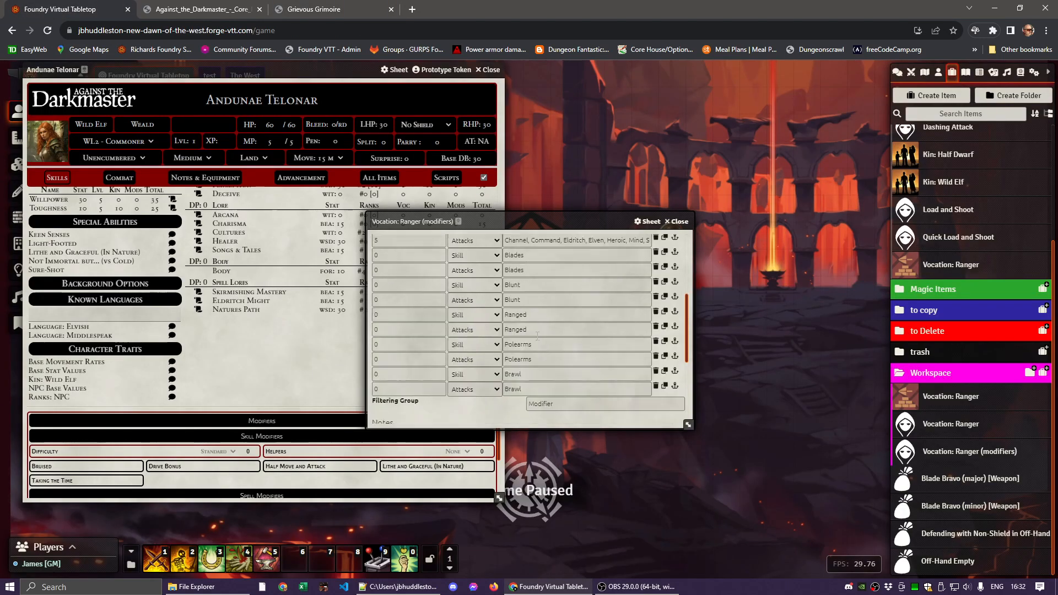
{"action": "scroll", "coordinate": [538, 335], "scroll_direction": "up", "scroll_amount": 3}
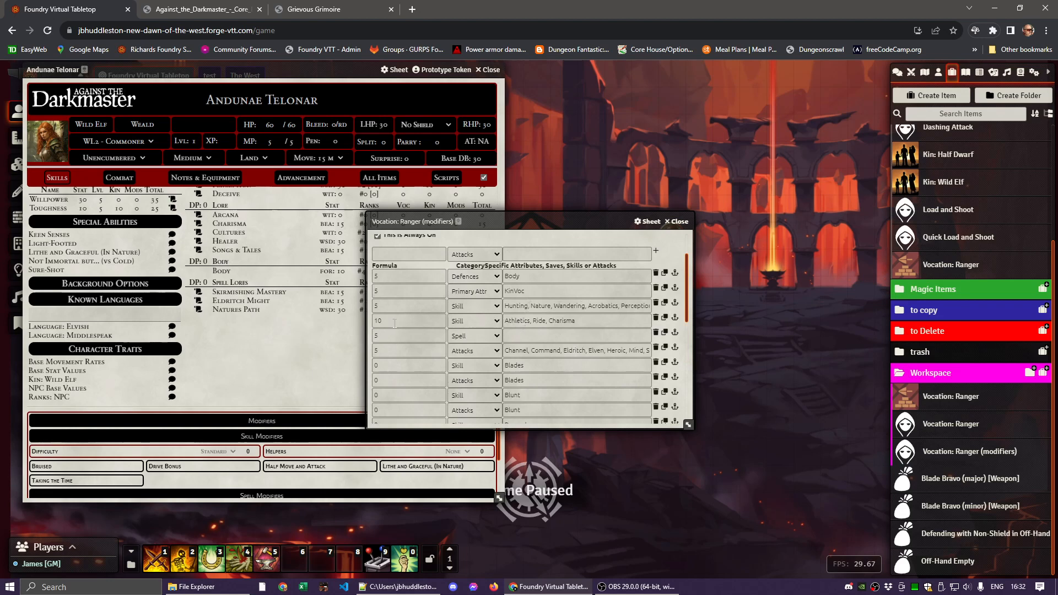
{"action": "left_click", "coordinate": [589, 305]}
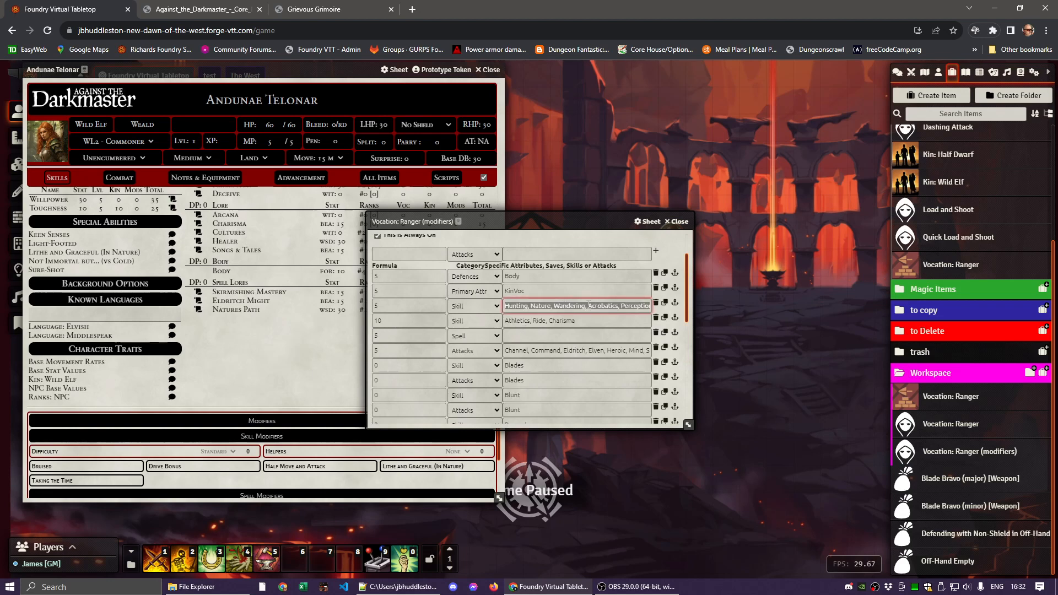
{"action": "left_click", "coordinate": [588, 305]}
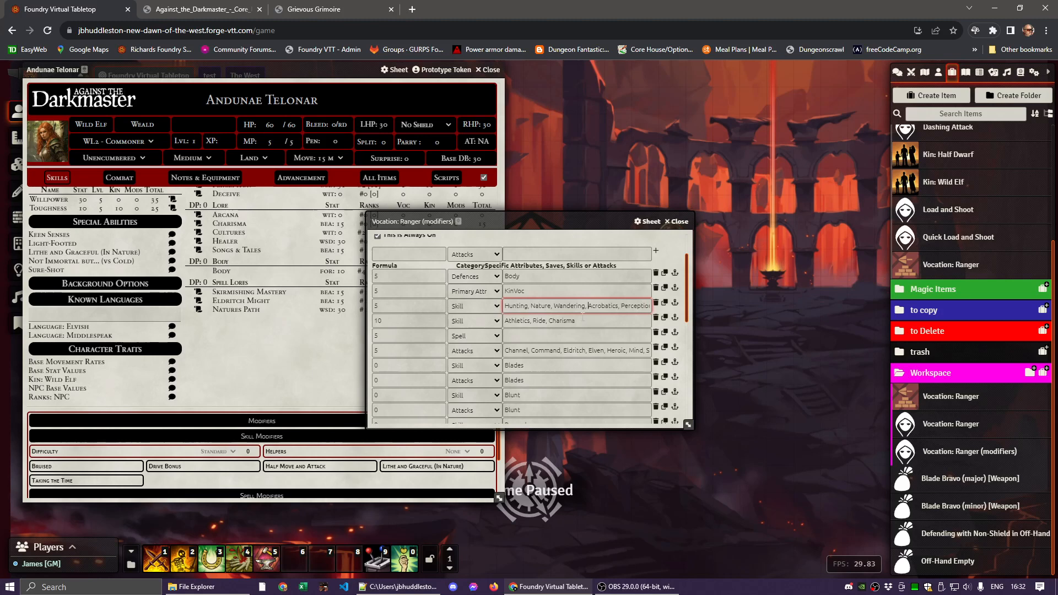
{"action": "key", "text": "shift+Left"}
{"action": "key", "text": "shift+Left"}
{"action": "key", "text": "shift+Left"}
{"action": "key", "text": "shift+Left"}
{"action": "key", "text": "shift+Left"}
{"action": "key", "text": "shift+Left"}
{"action": "key", "text": "shift+Left"}
{"action": "key", "text": "shift+Left"}
{"action": "key", "text": "shift+Left"}
{"action": "key", "text": "shift+Left"}
{"action": "key", "text": "shift+Left"}
{"action": "key", "text": "shift+Left"}
{"action": "key", "text": "shift+Left"}
{"action": "key", "text": "shift+Left"}
{"action": "key", "text": "shift+Left"}
{"action": "key", "text": "shift+Left"}
{"action": "key", "text": "shift+Left"}
{"action": "key", "text": "shift+Left"}
{"action": "key", "text": "shift+Left"}
{"action": "key", "text": "shift+Left"}
{"action": "key", "text": "ctrl+c"}
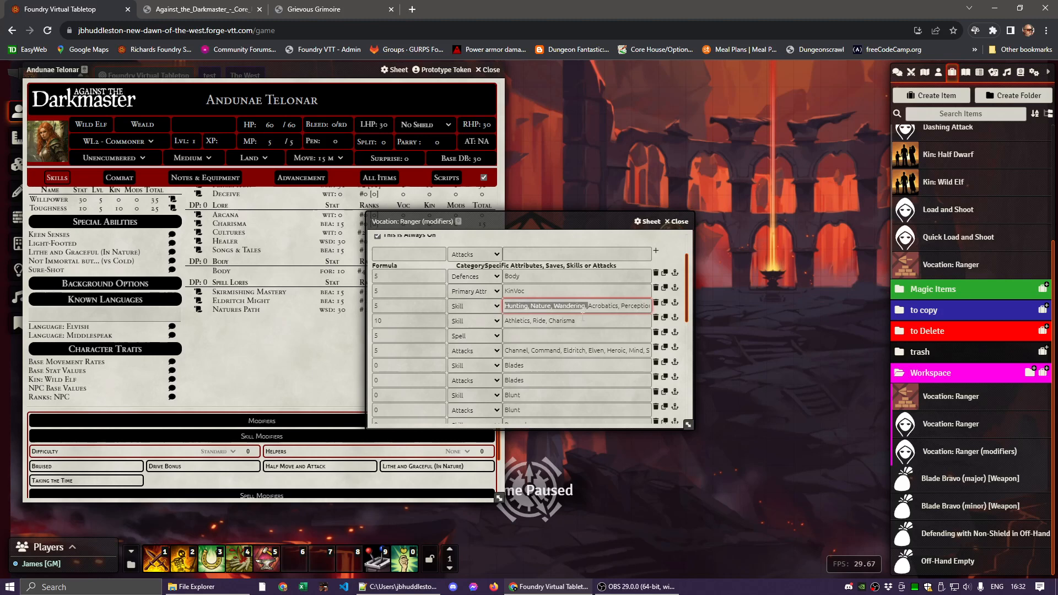
{"action": "key", "text": "BackSpace"}
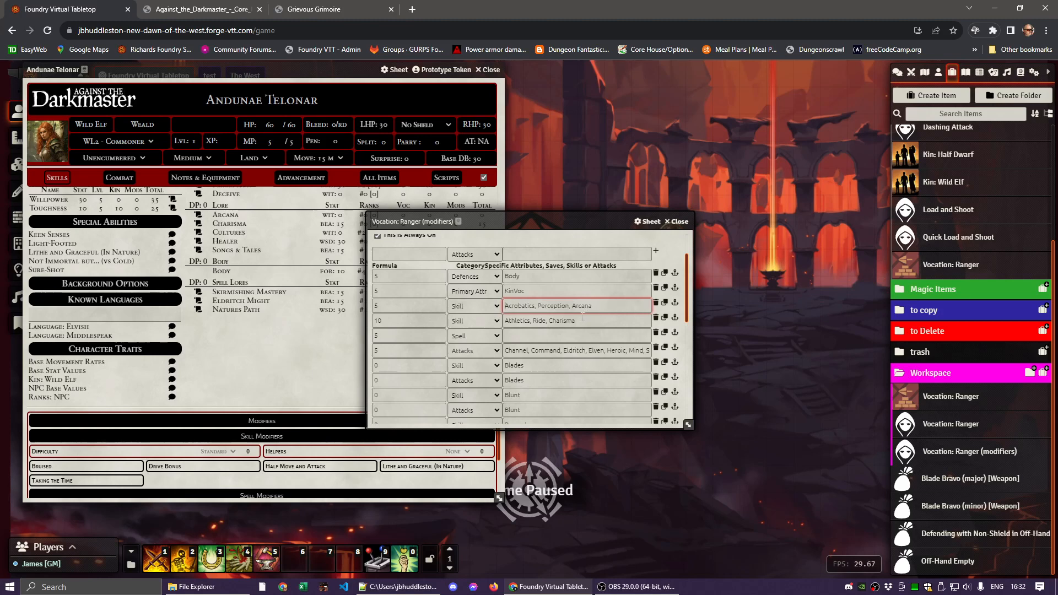
{"action": "triple_click", "coordinate": [531, 325]}
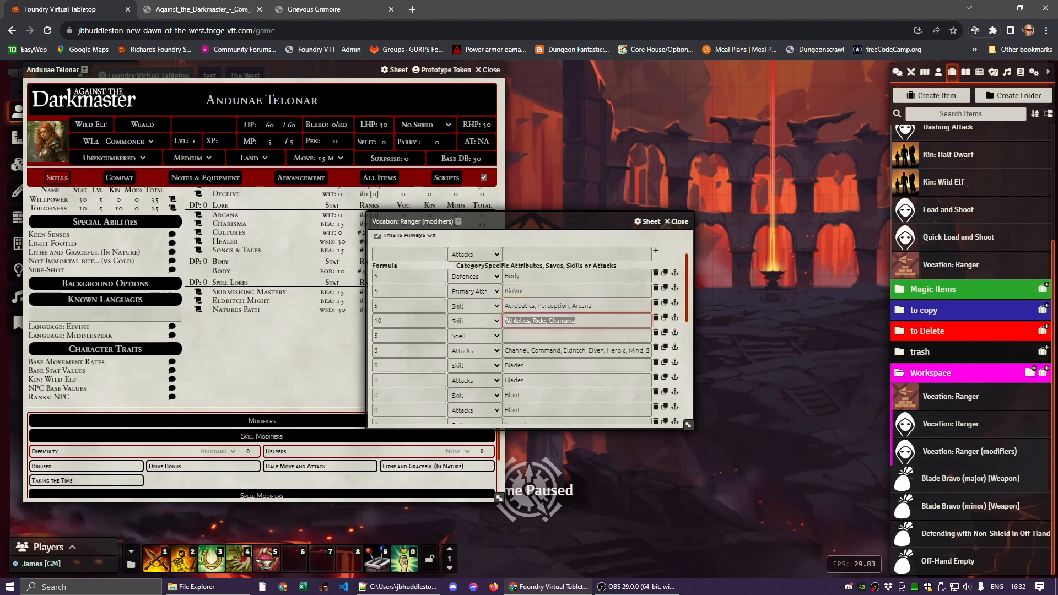
{"action": "left_click", "coordinate": [506, 321]}
{"action": "key", "text": "ctrl+v"}
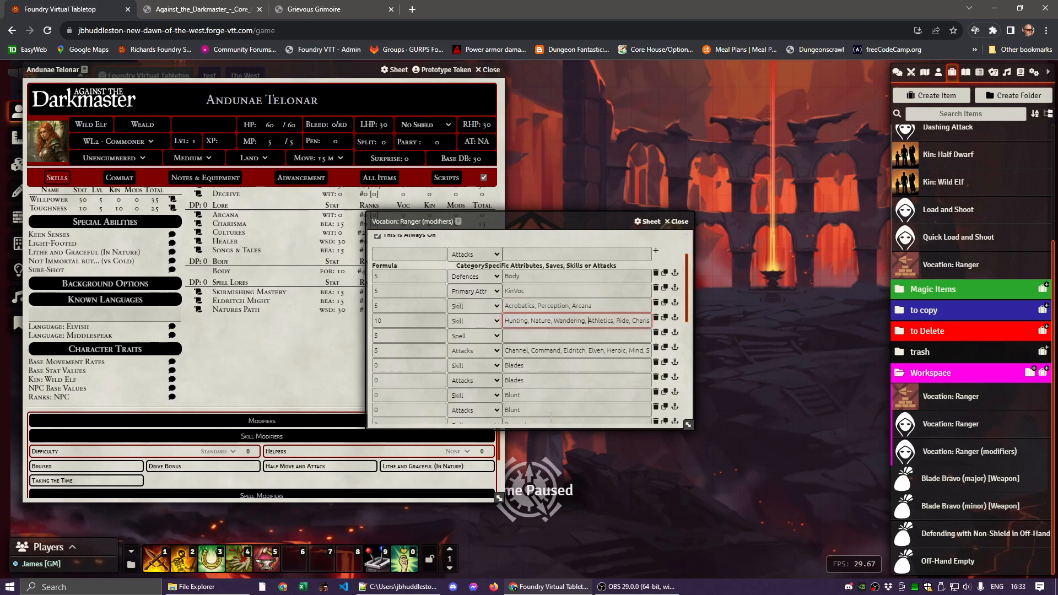
{"action": "double_click", "coordinate": [561, 290]}
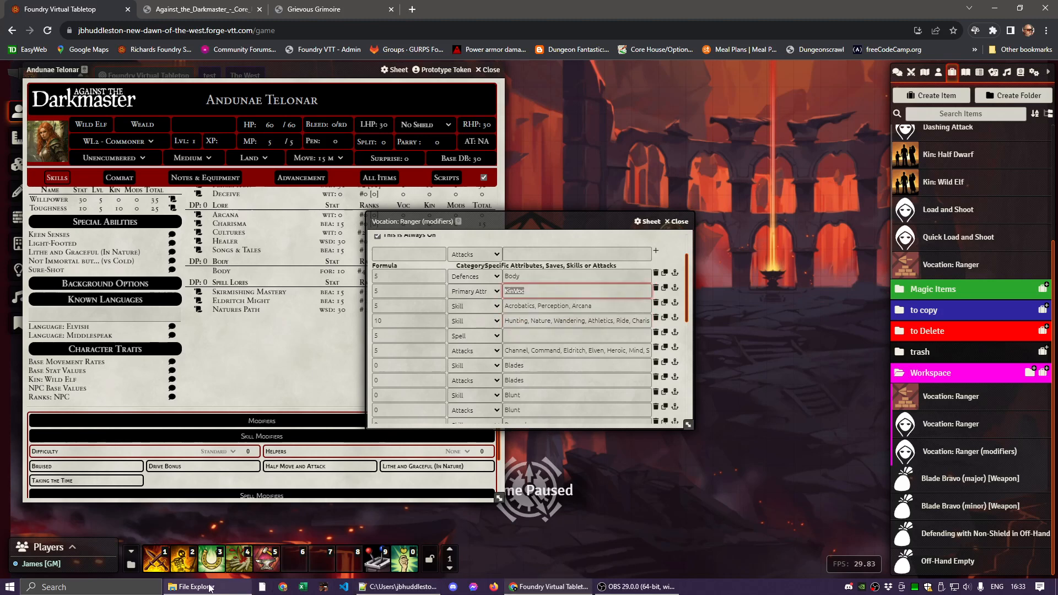
Recheck the Ranger bonuses in the Grievous Grimoire and remove Charisma from the skill modifier with formula 10
{"action": "left_click", "coordinate": [319, 9]}
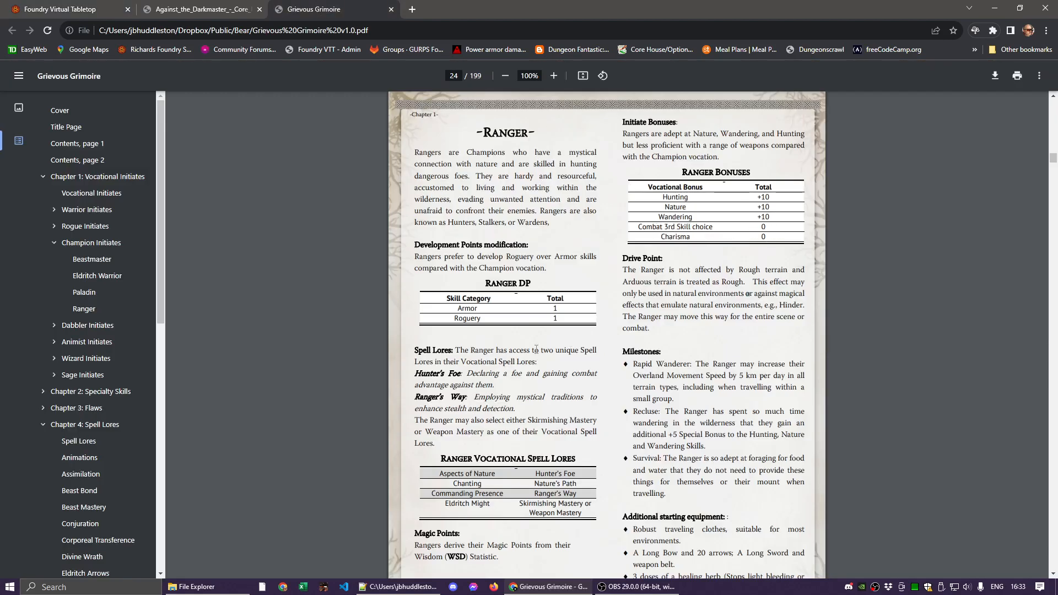
{"action": "left_click", "coordinate": [72, 10]}
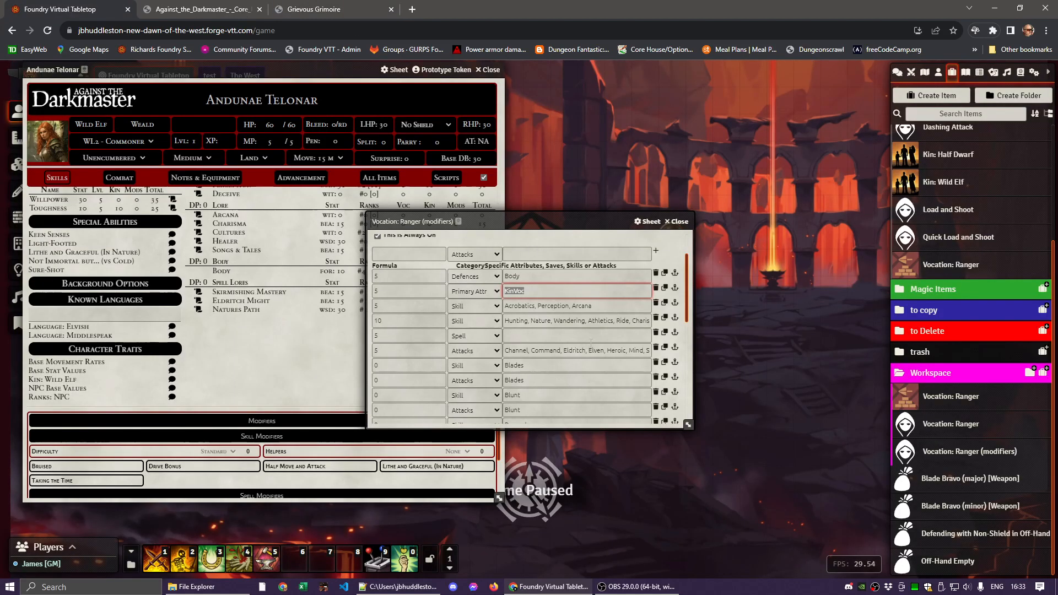
{"action": "left_click", "coordinate": [621, 320]}
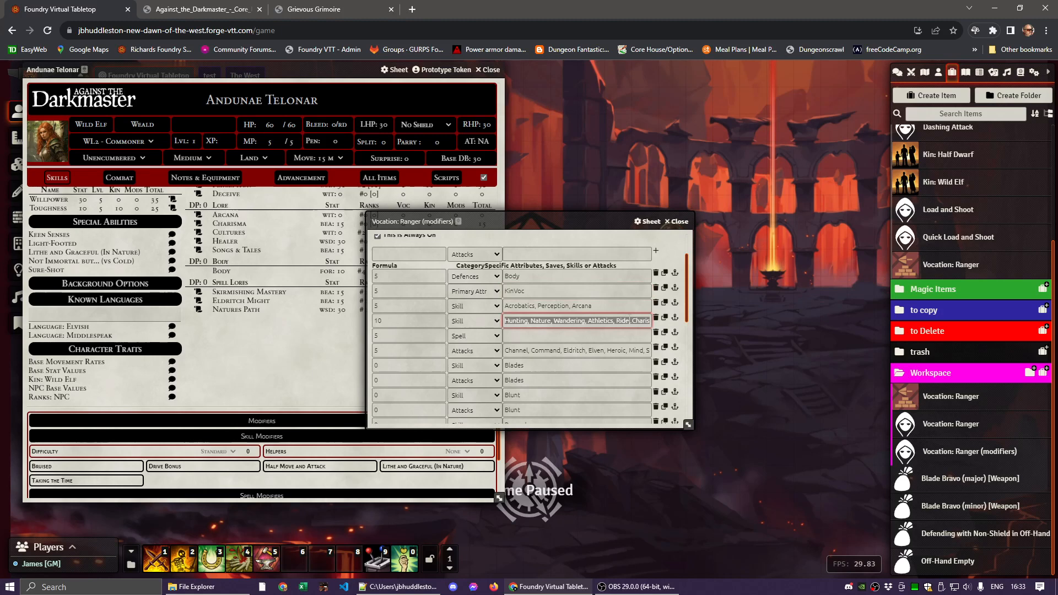
{"action": "key", "text": "Delete"}
{"action": "key", "text": "Delete"}
{"action": "key", "text": "Delete"}
{"action": "key", "text": "Delete"}
{"action": "key", "text": "Delete"}
{"action": "key", "text": "Delete"}
{"action": "key", "text": "Delete"}
{"action": "key", "text": "Delete"}
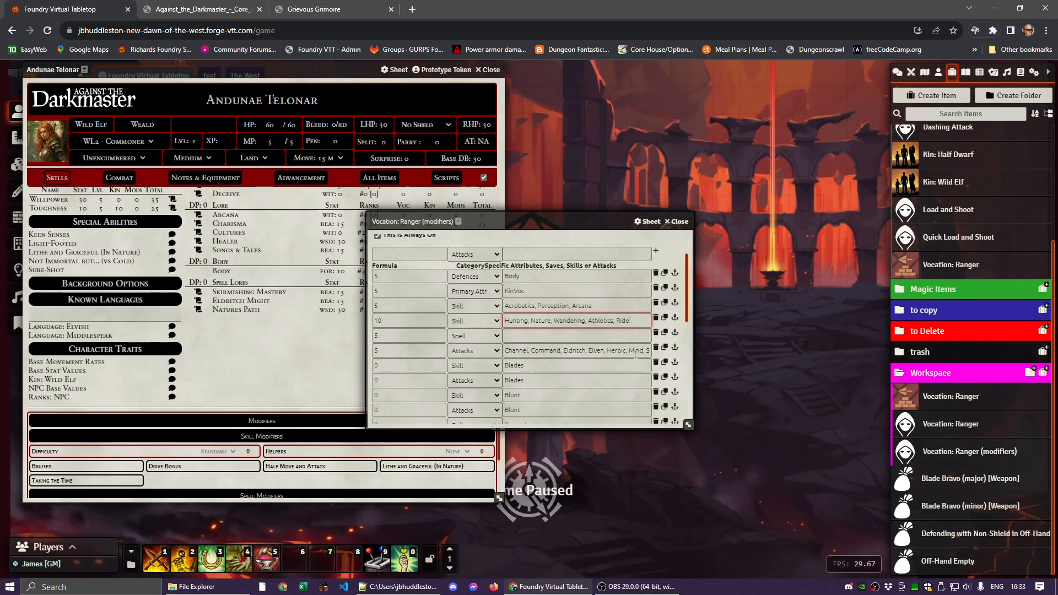
{"action": "left_click", "coordinate": [547, 335]}
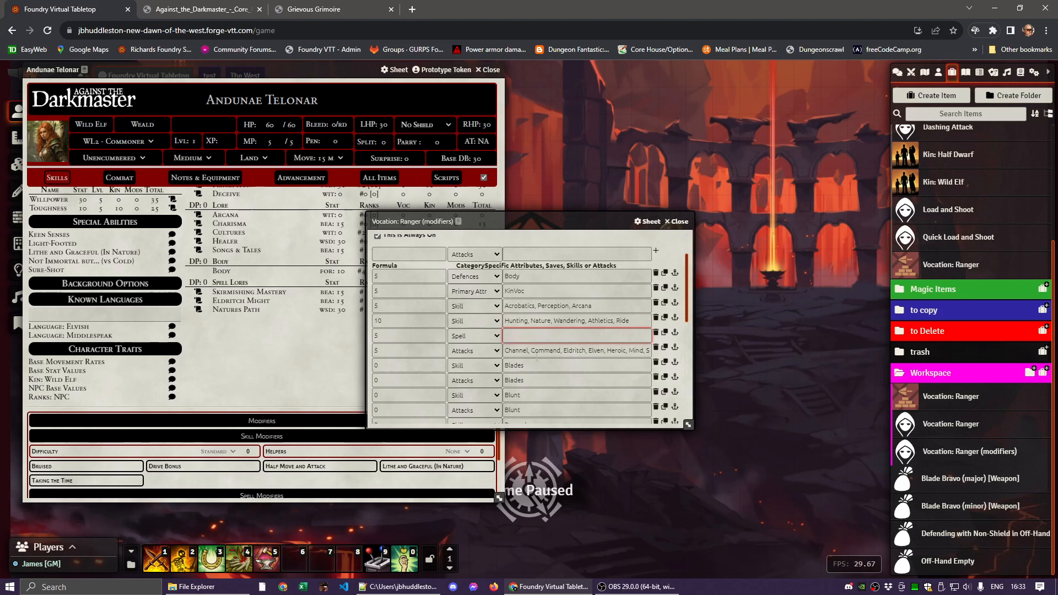
{"action": "triple_click", "coordinate": [533, 351]}
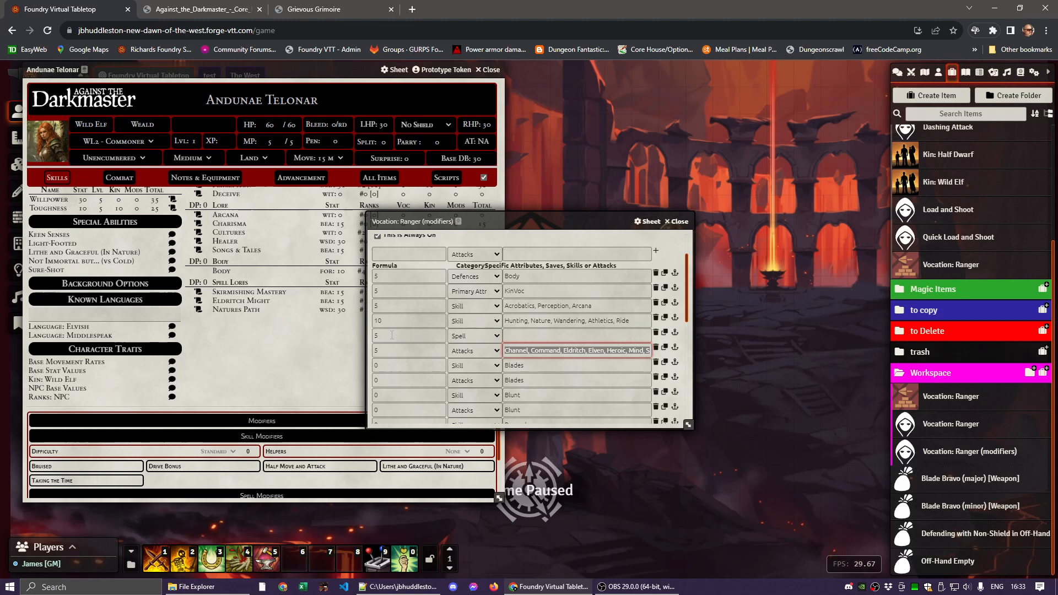
Examine the Spell and Attacks modifiers with formula 5 and the Blades combat modifiers, enlarging the item window to read the full attack list
{"action": "left_click", "coordinate": [521, 336]}
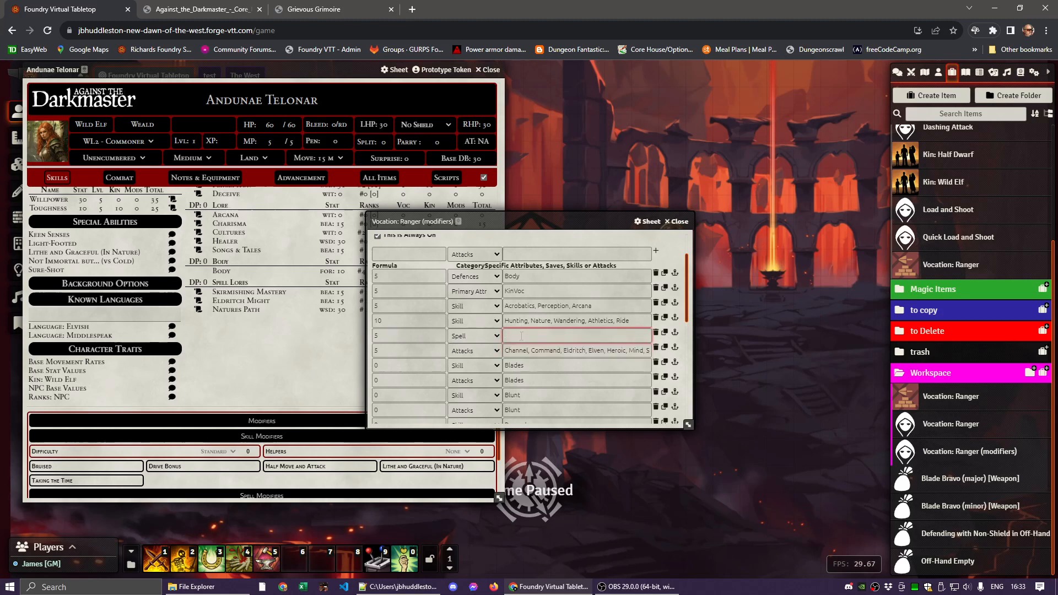
{"action": "left_click", "coordinate": [394, 335]}
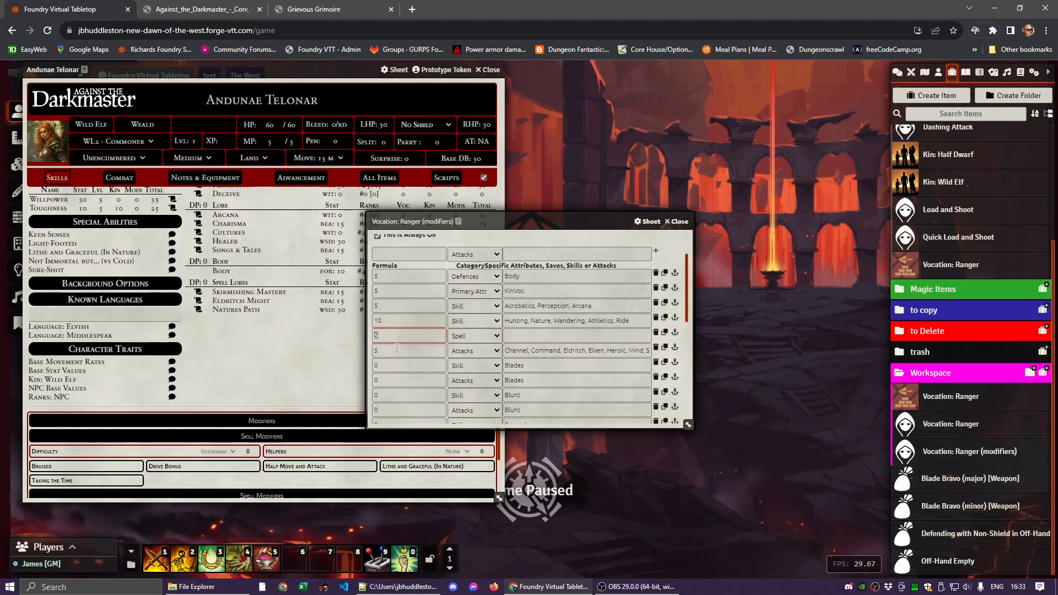
{"action": "left_click", "coordinate": [397, 349]}
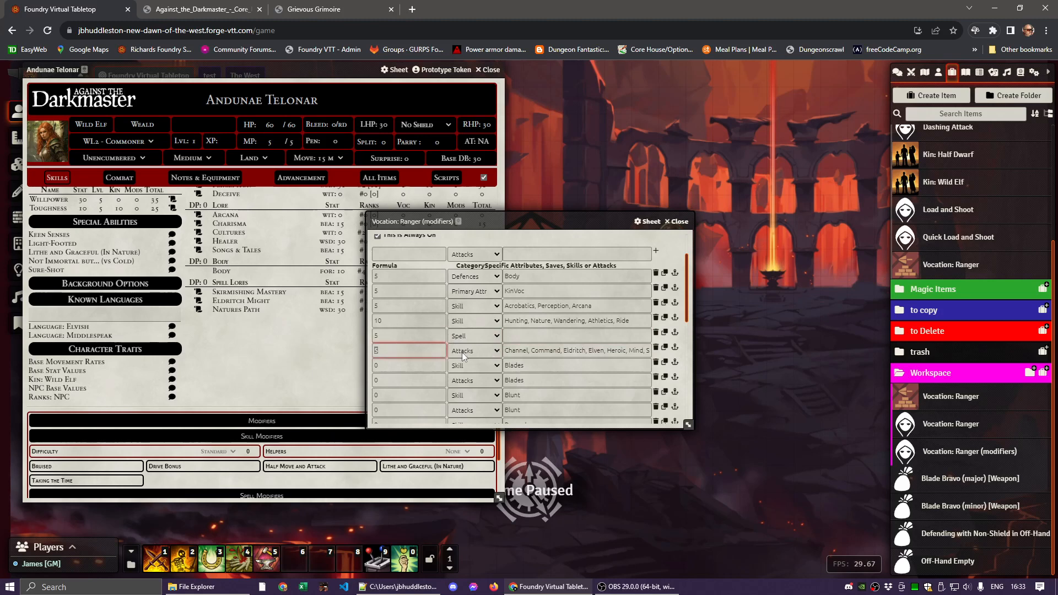
{"action": "key", "text": "Tab"}
{"action": "key", "text": "Tab"}
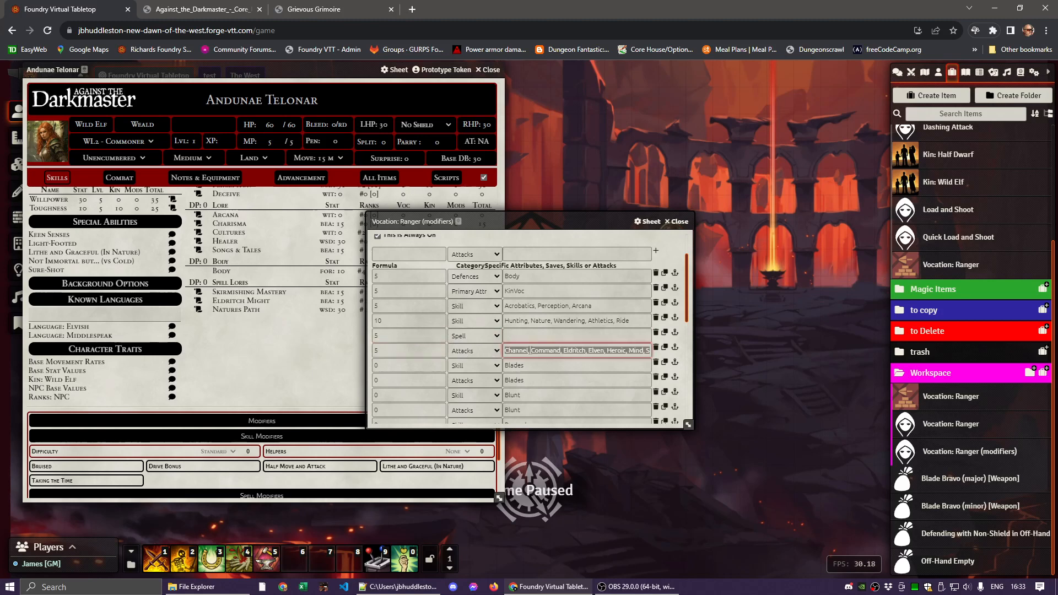
{"action": "left_click_drag", "start_coordinate": [688, 423], "coordinate": [848, 428]}
{"action": "left_click_drag", "start_coordinate": [482, 221], "coordinate": [137, 198]}
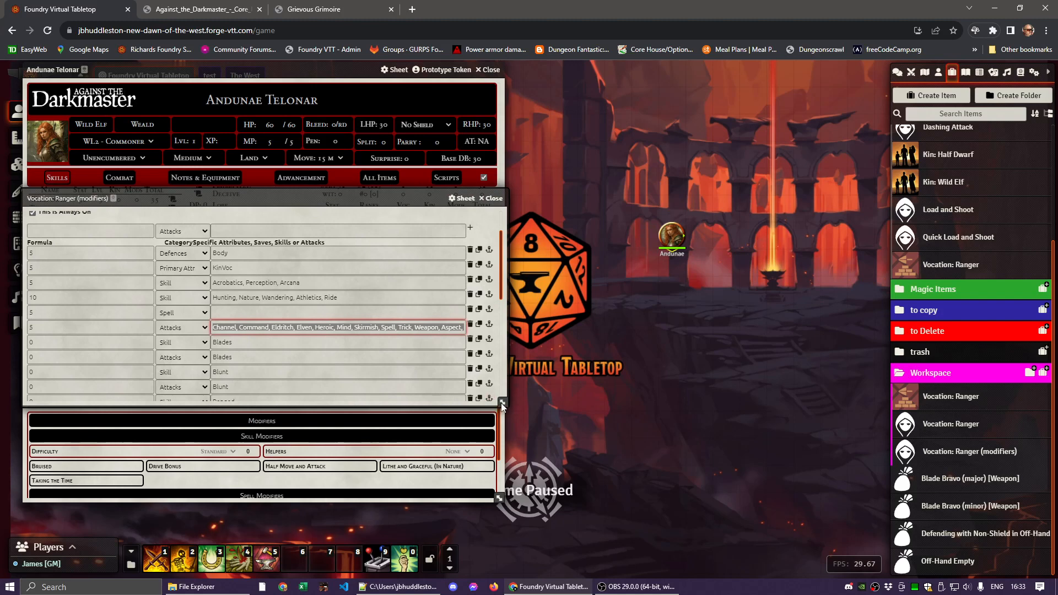
{"action": "left_click_drag", "start_coordinate": [502, 402], "coordinate": [959, 431]}
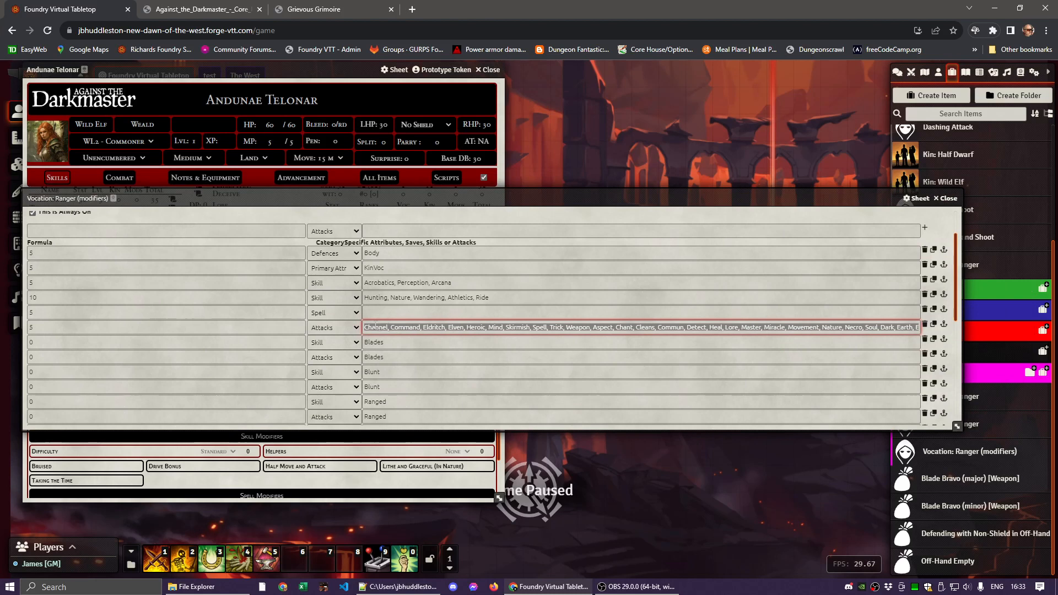
{"action": "left_click", "coordinate": [508, 326]}
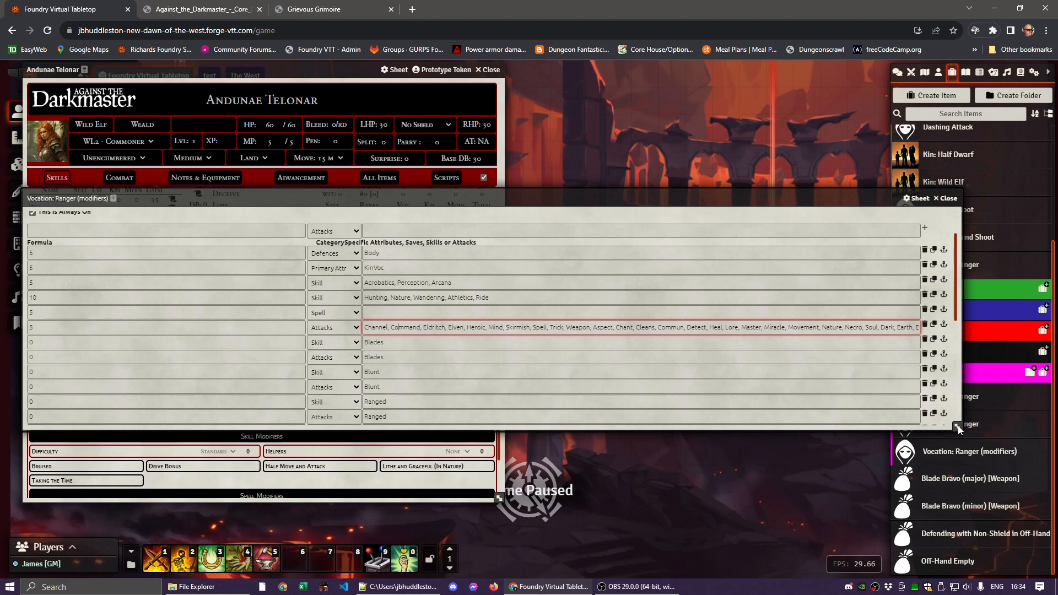
{"action": "left_click_drag", "start_coordinate": [957, 426], "coordinate": [431, 509]}
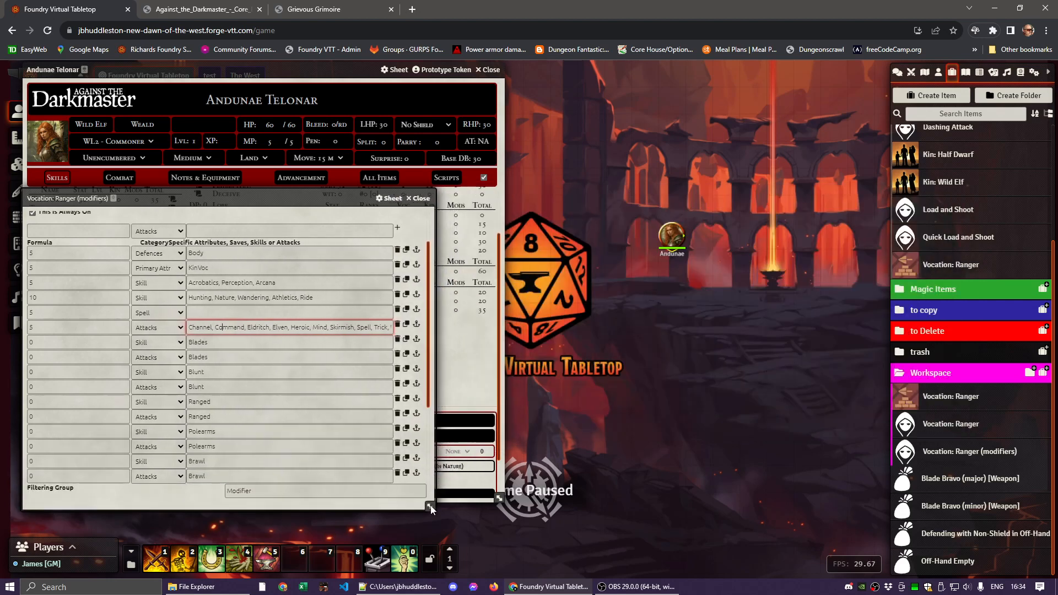
{"action": "left_click_drag", "start_coordinate": [172, 196], "coordinate": [537, 118]}
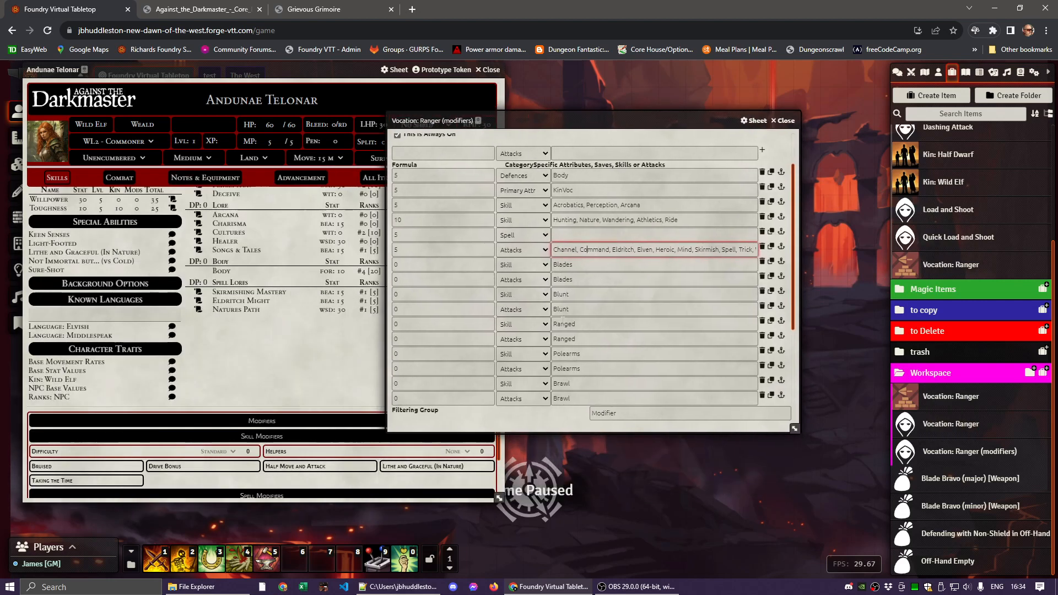
{"action": "left_click", "coordinate": [580, 265]}
{"action": "double_click", "coordinate": [563, 279]}
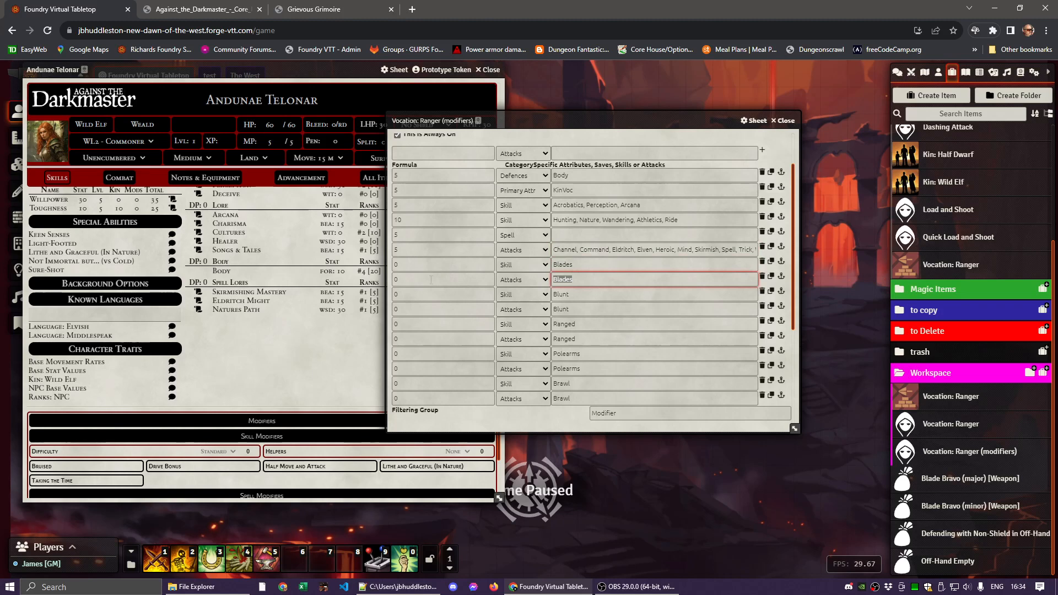
Delete the line about setting one Combat Skill to 5 from the notes of Vocation: Ranger (modifiers)
{"action": "left_click_drag", "start_coordinate": [798, 429], "coordinate": [805, 533]}
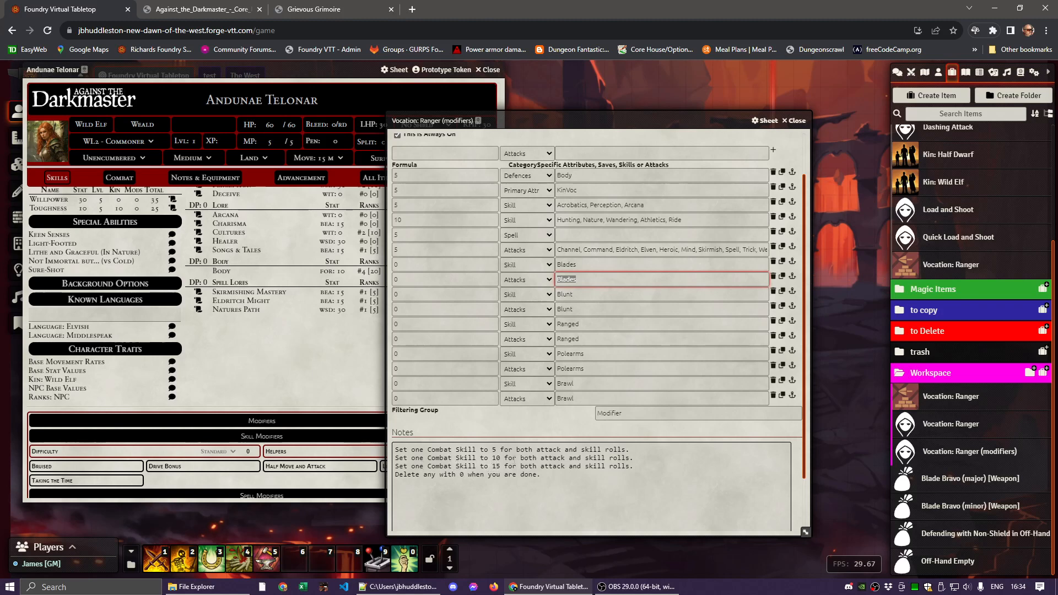
{"action": "left_click", "coordinate": [623, 450]}
{"action": "key", "text": "ctrl+a"}
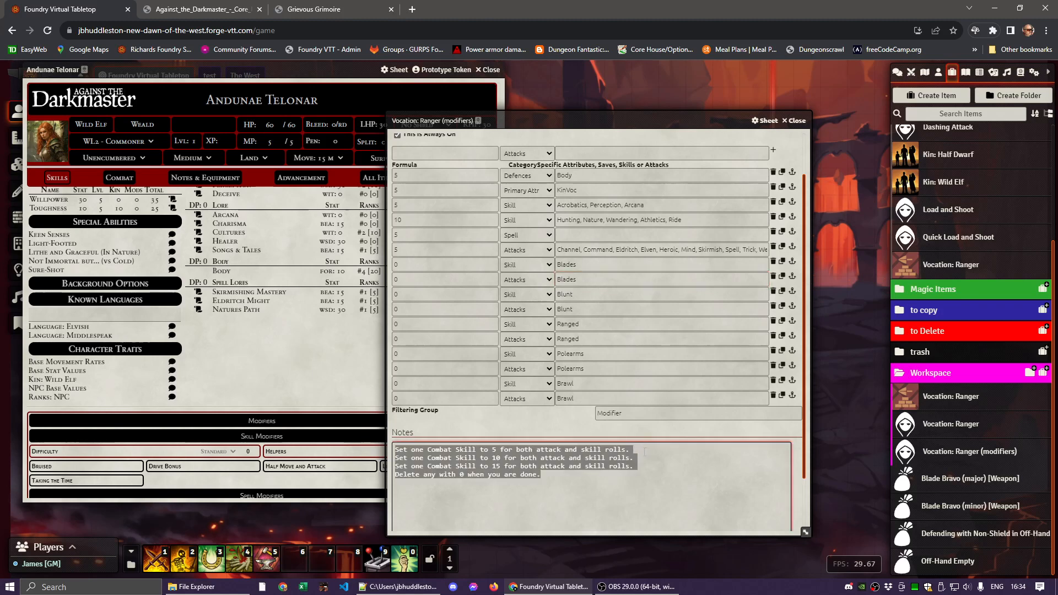
{"action": "left_click", "coordinate": [644, 451]}
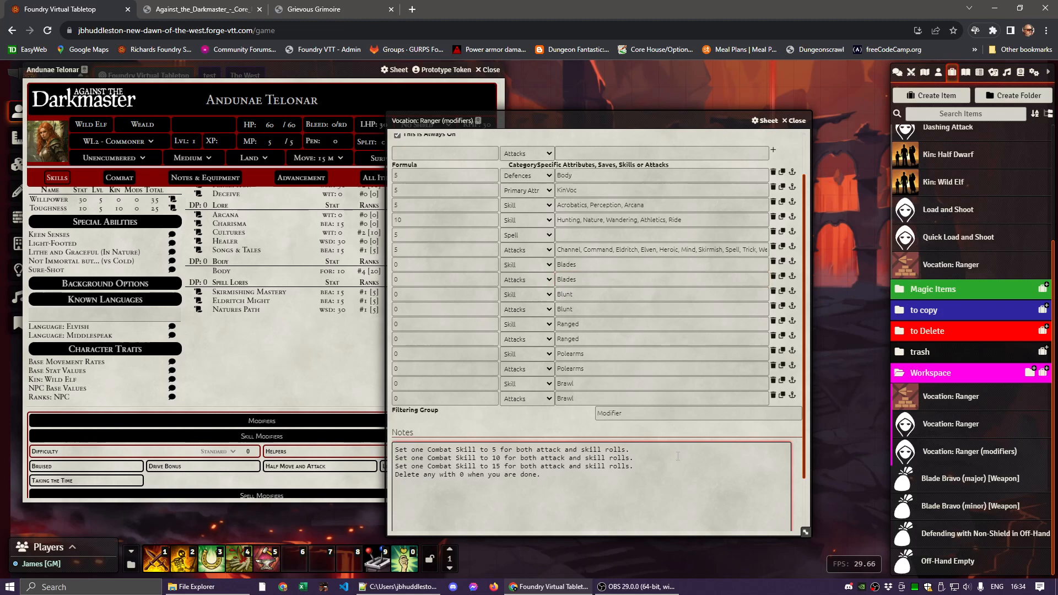
{"action": "key", "text": "shift+Home"}
{"action": "key", "text": "Delete"}
{"action": "key", "text": "Delete"}
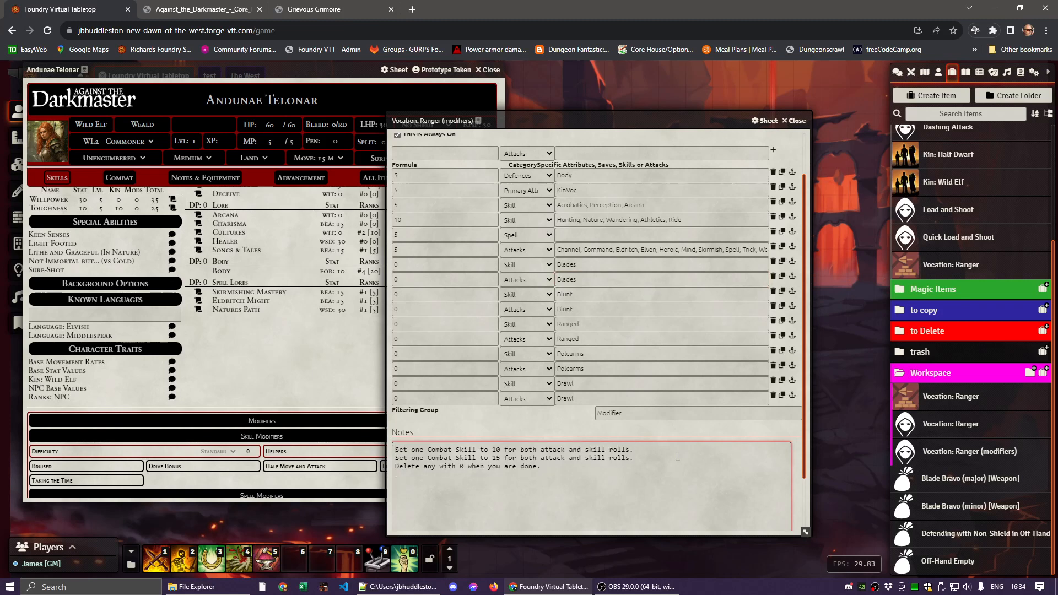
{"action": "left_click", "coordinate": [501, 424]}
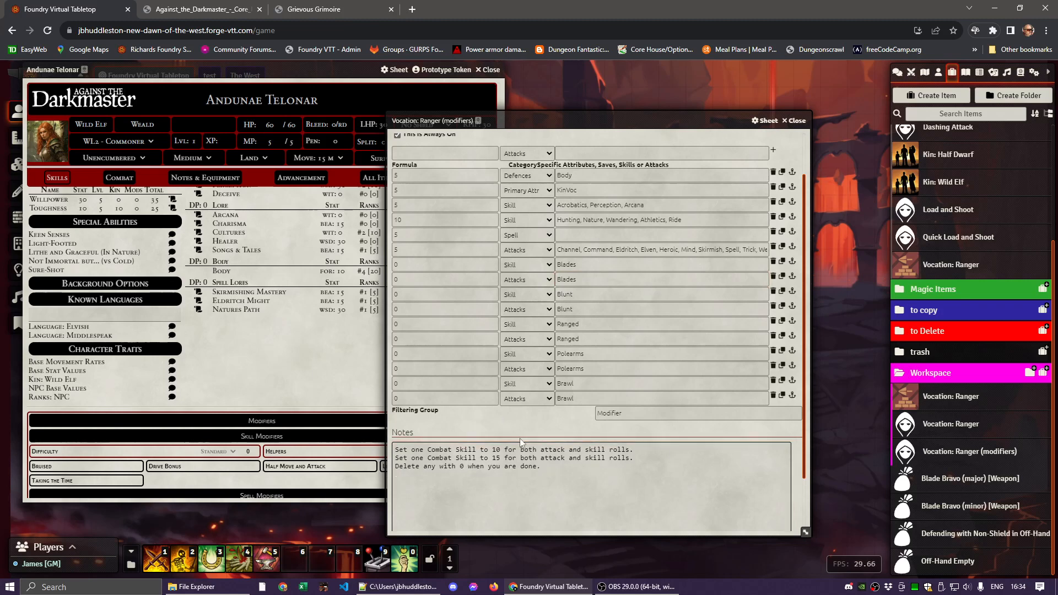
Set the filtering group of Vocation: Ranger (modifiers) to character and close the item
{"action": "scroll", "coordinate": [521, 439], "scroll_direction": "up", "scroll_amount": 1}
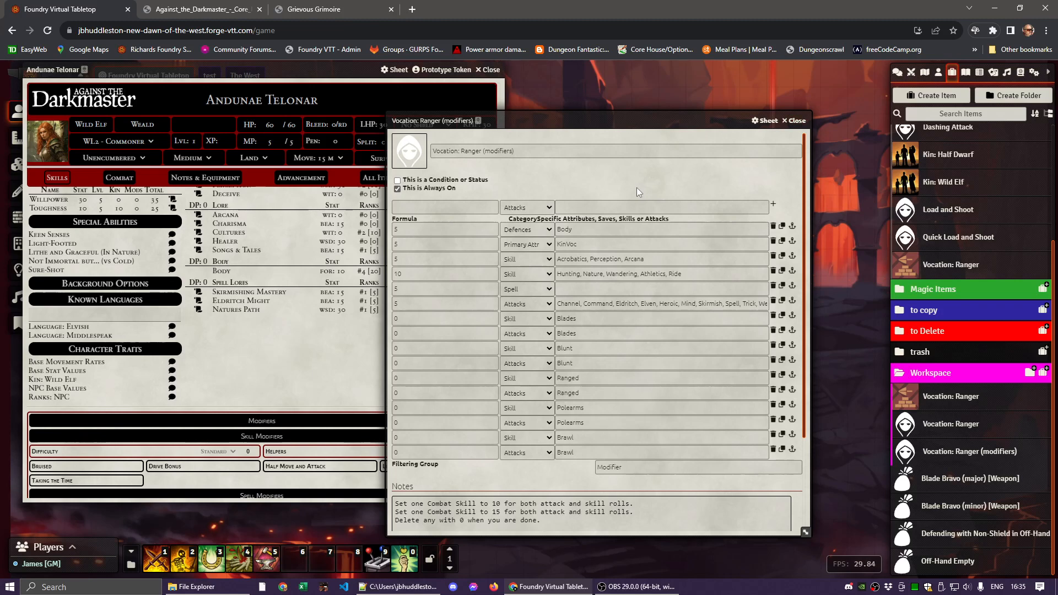
{"action": "left_click", "coordinate": [631, 469]}
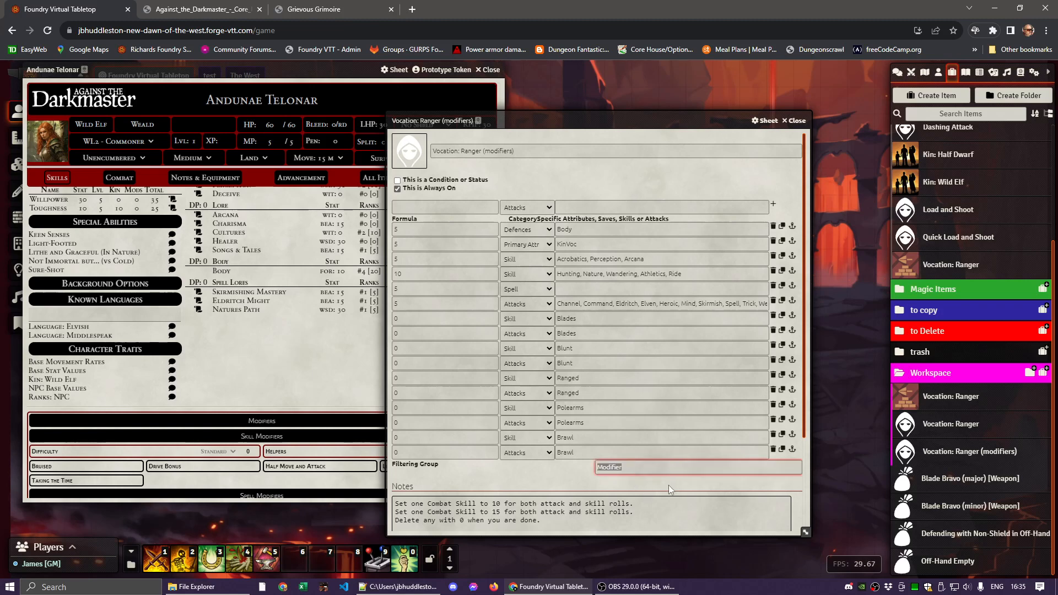
{"action": "type", "text": "character"}
{"action": "left_click", "coordinate": [582, 478]}
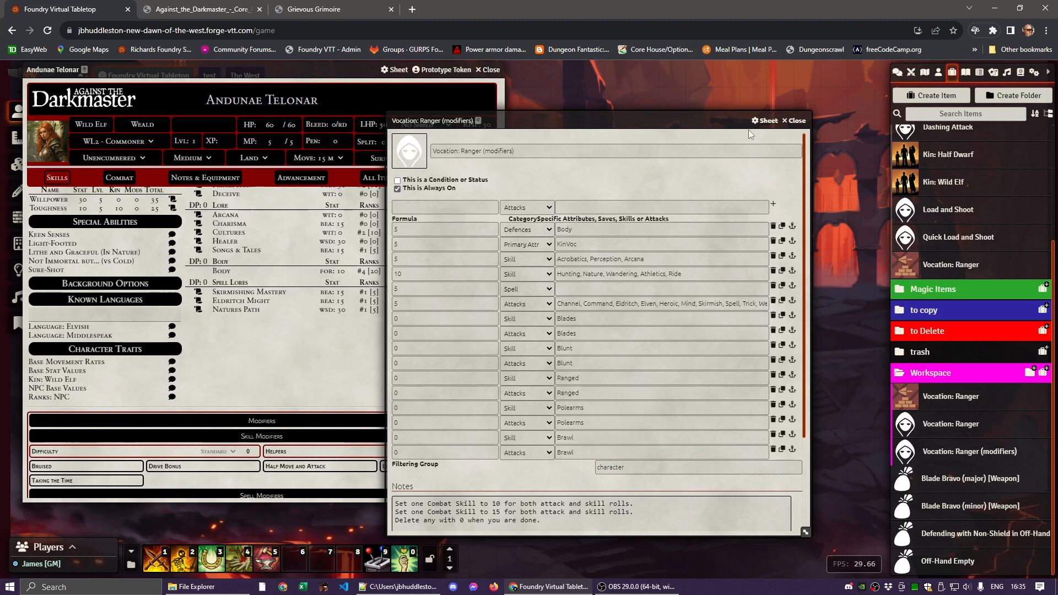
{"action": "left_click", "coordinate": [797, 123]}
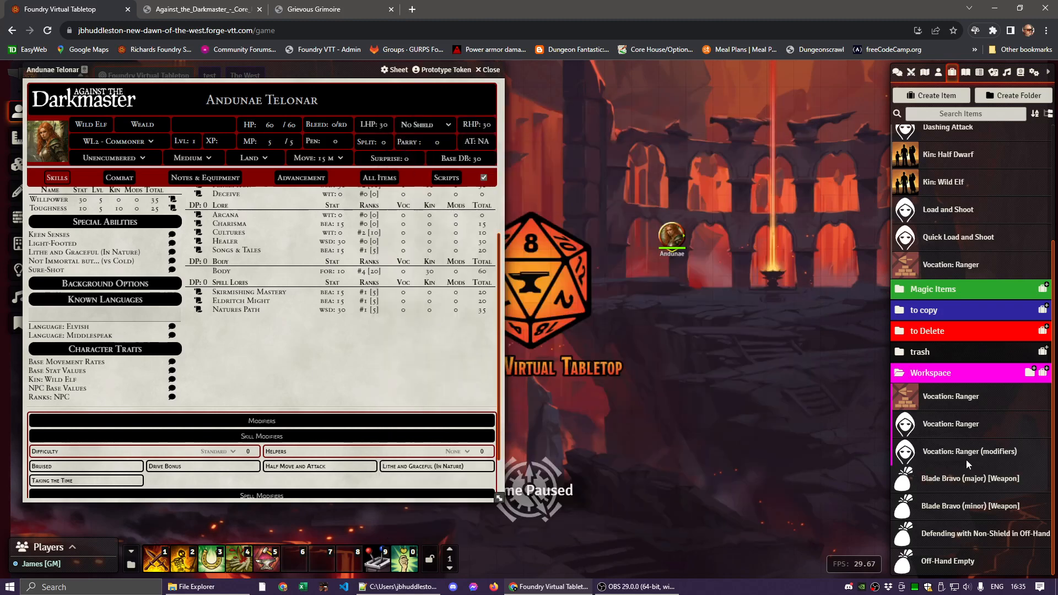
Fill the Workspace's Vocation: Ranger container with the Vocation: Ranger variable and Vocation: Ranger (modifiers) items, and close it
{"action": "left_click", "coordinate": [944, 401]}
{"action": "left_click_drag", "start_coordinate": [945, 402], "coordinate": [699, 287]}
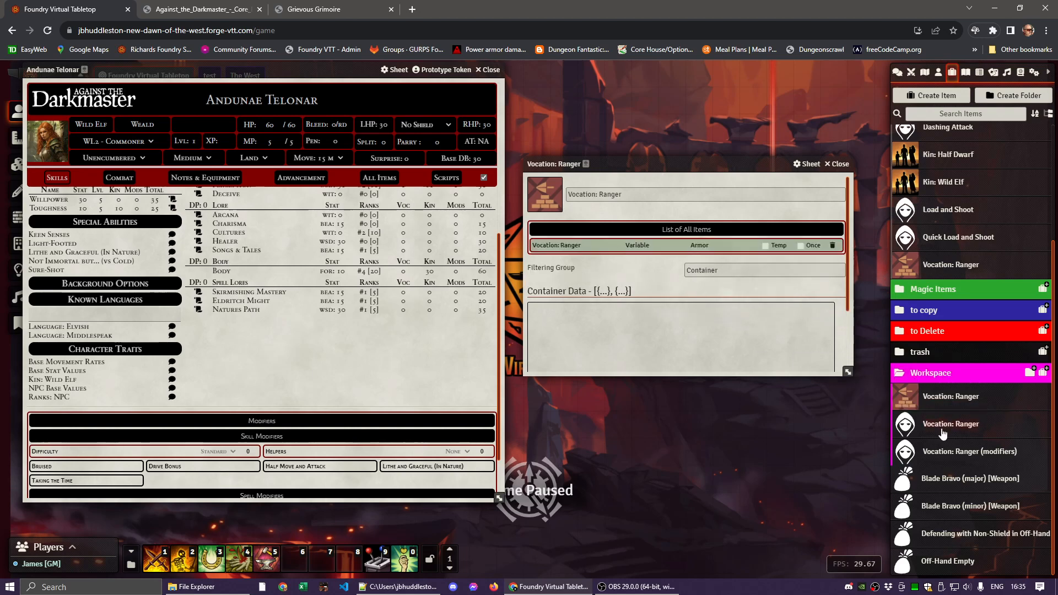
{"action": "left_click_drag", "start_coordinate": [939, 454], "coordinate": [644, 275]}
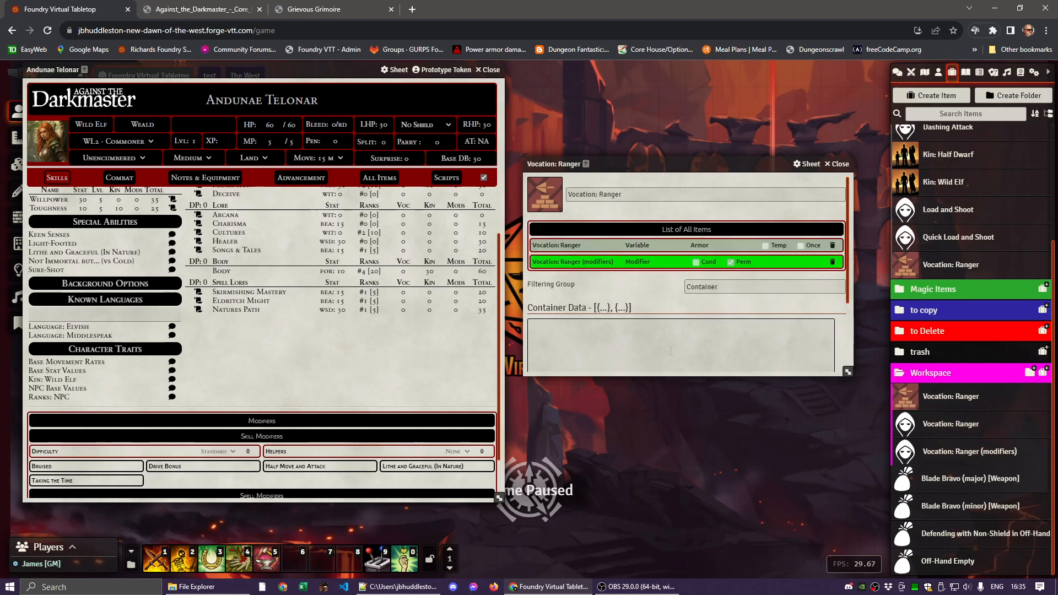
{"action": "left_click", "coordinate": [838, 164]}
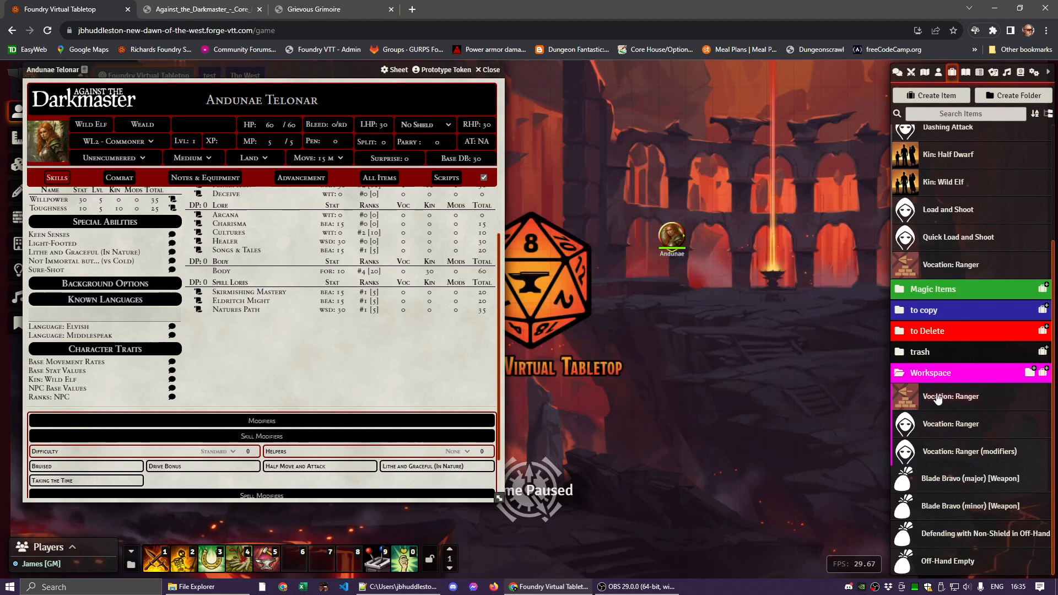
Move the old Vocation: Ranger container to the trash folder and the new one from Workspace into the folder holding Kin: Wild Elf
{"action": "left_click_drag", "start_coordinate": [942, 272], "coordinate": [928, 351]}
{"action": "left_click_drag", "start_coordinate": [939, 400], "coordinate": [931, 243]}
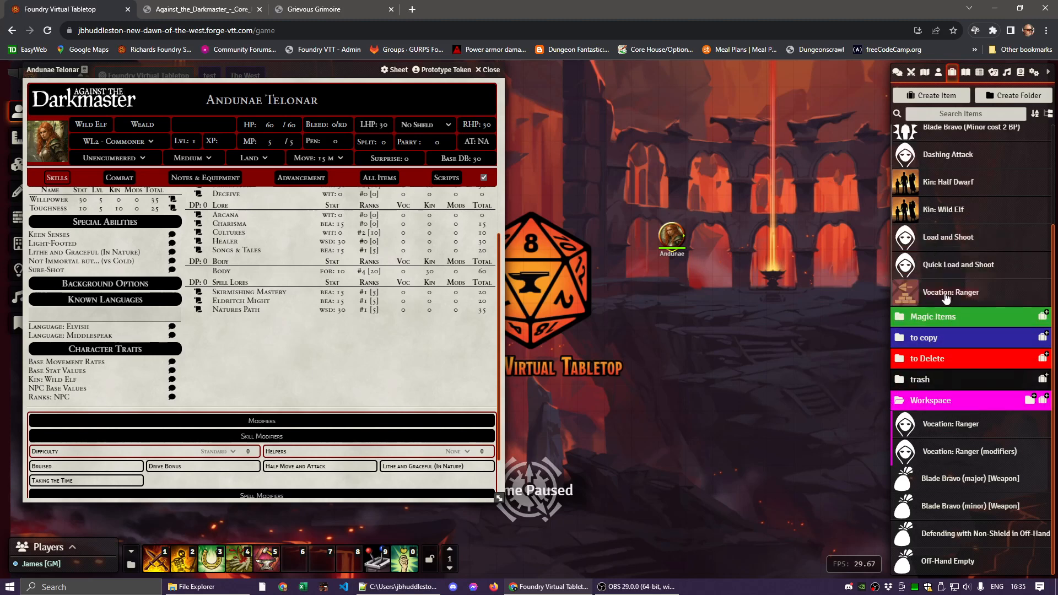
Close the current character sheet, open Andunae Telonar 2 from its token, and add the Vocation: Ranger container to it
{"action": "left_click", "coordinate": [488, 70]}
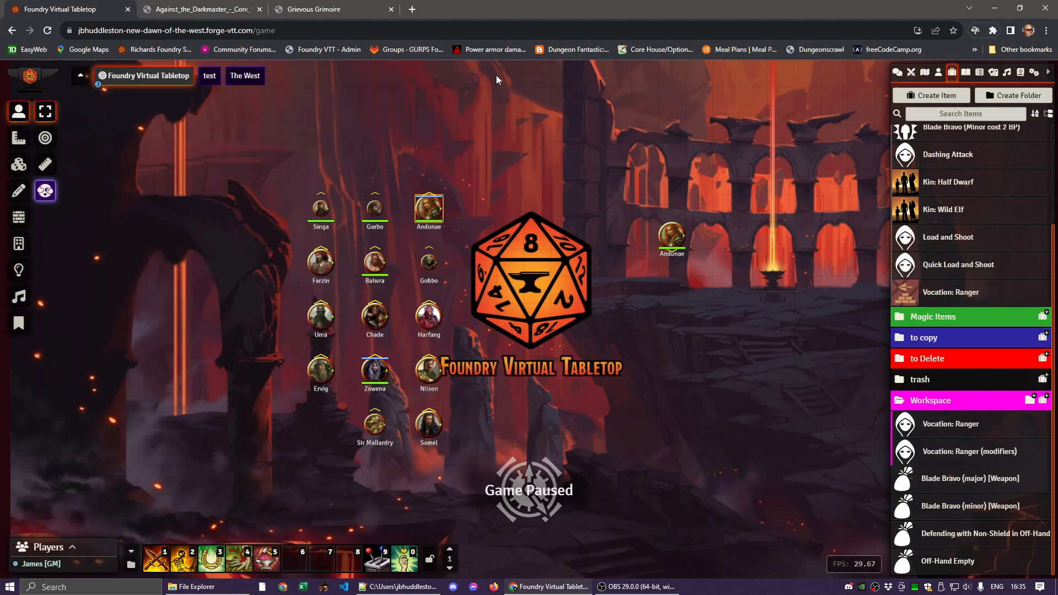
{"action": "left_click", "coordinate": [678, 241]}
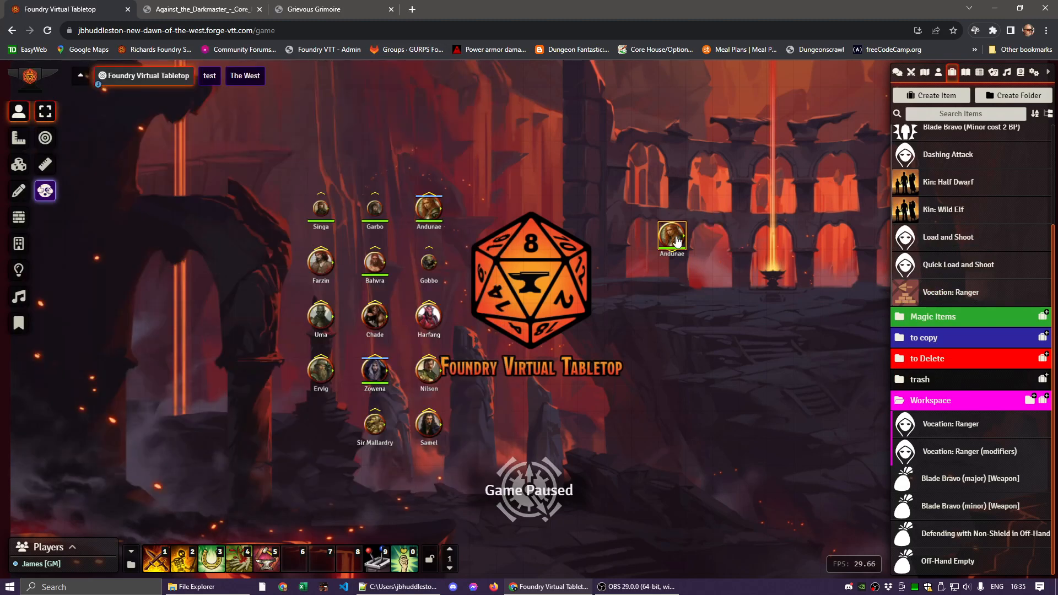
{"action": "double_click", "coordinate": [677, 241]}
{"action": "scroll", "coordinate": [322, 392], "scroll_direction": "down", "scroll_amount": 4}
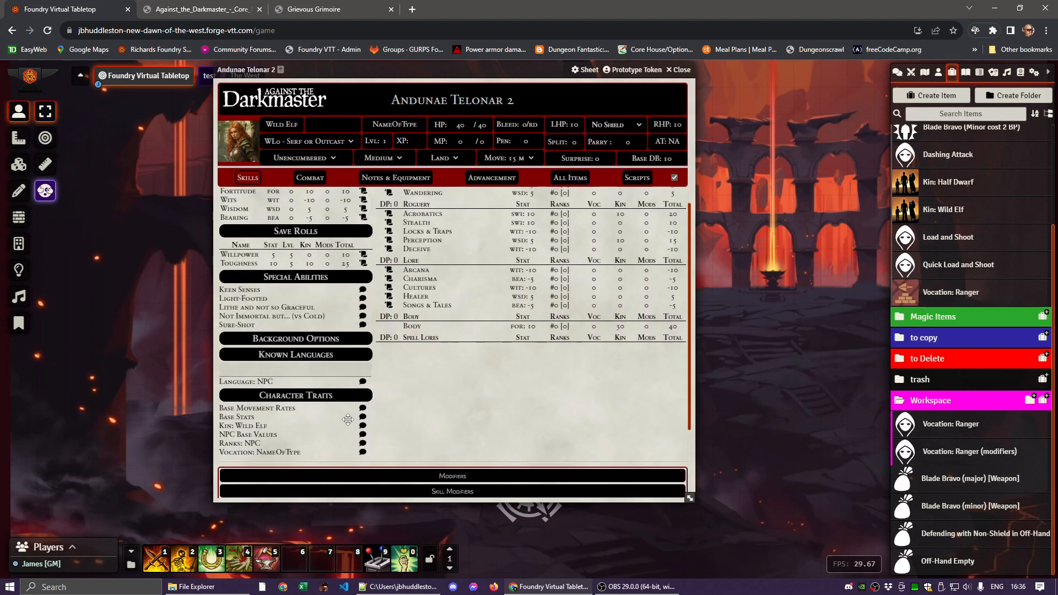
{"action": "left_click_drag", "start_coordinate": [945, 295], "coordinate": [412, 307]}
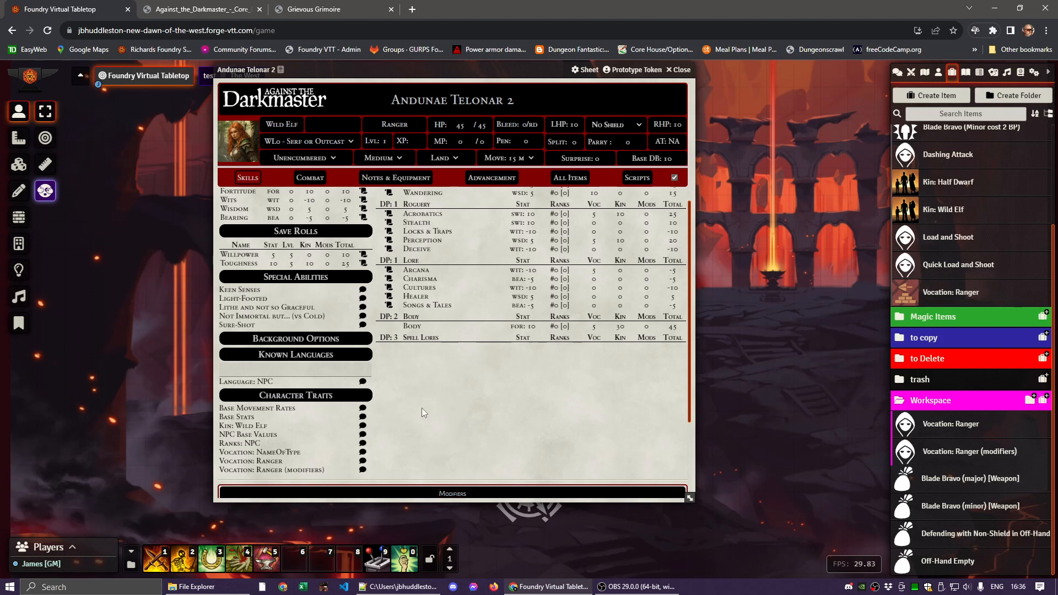
Check the Vocation: NameOfType trait on Andunae Telonar 2 and delete it from the Character Traits
{"action": "scroll", "coordinate": [373, 426], "scroll_direction": "down", "scroll_amount": 1}
{"action": "scroll", "coordinate": [373, 426], "scroll_direction": "down", "scroll_amount": 2}
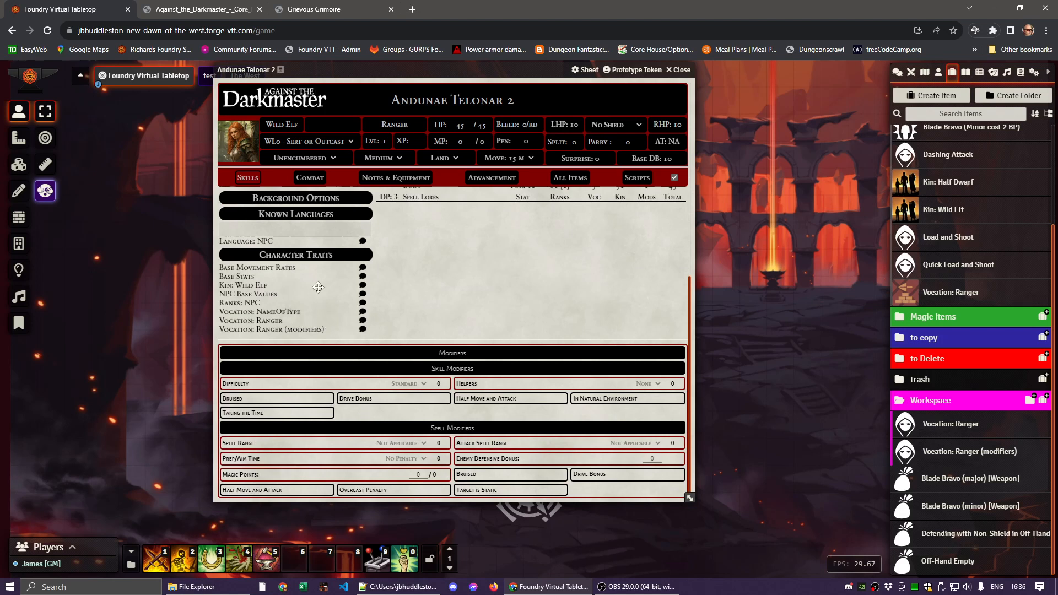
{"action": "mouse_move", "coordinate": [318, 287]}
{"action": "left_click", "coordinate": [234, 312]}
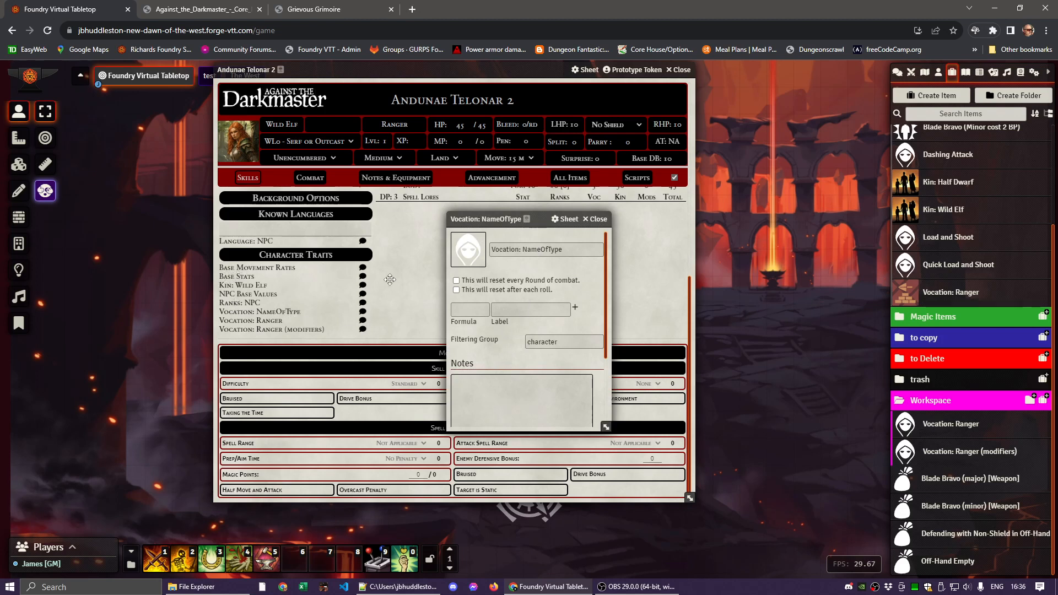
{"action": "left_click", "coordinate": [598, 218]}
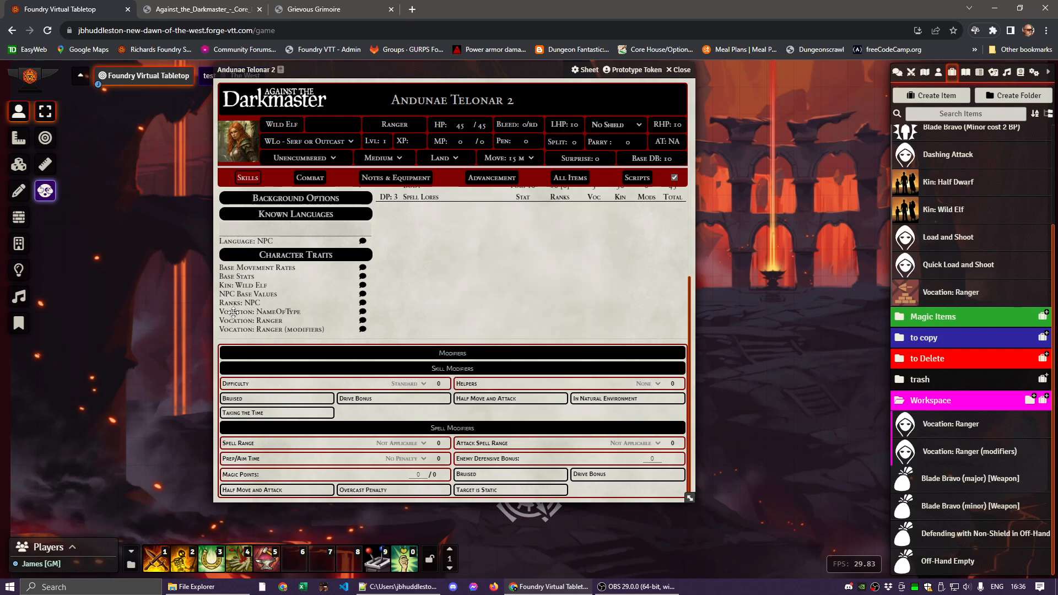
{"action": "right_click", "coordinate": [253, 312]}
{"action": "left_click", "coordinate": [247, 298]}
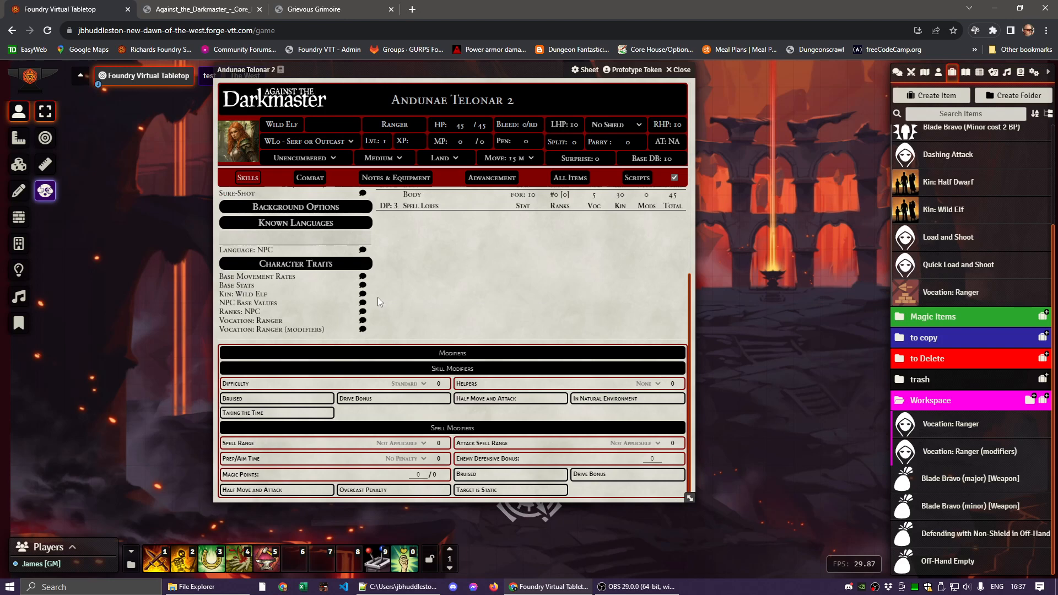
Open the Vocation: Ranger (modifiers) trait of Andunae Telonar 2 and place its enlarged window beside the character sheet
{"action": "mouse_move", "coordinate": [248, 295]}
{"action": "mouse_move", "coordinate": [247, 331]}
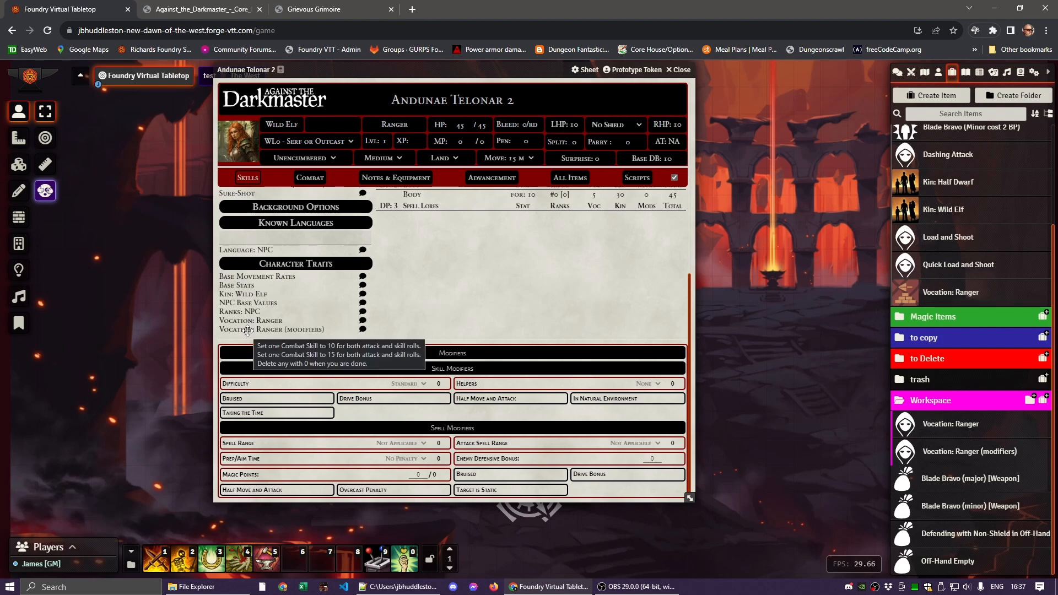
{"action": "left_click", "coordinate": [248, 330]}
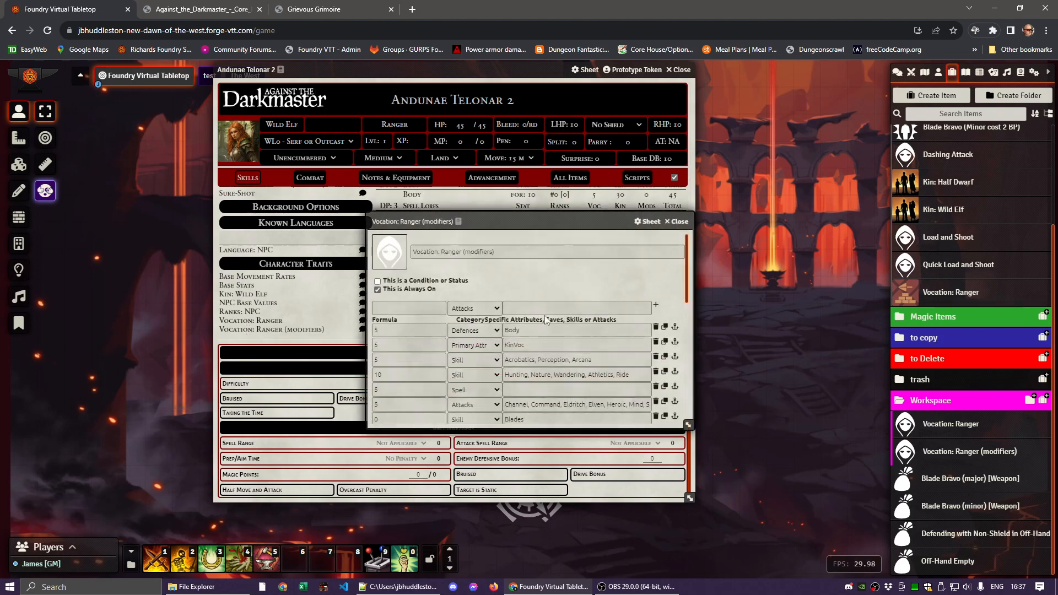
{"action": "scroll", "coordinate": [523, 363], "scroll_direction": "down", "scroll_amount": 3}
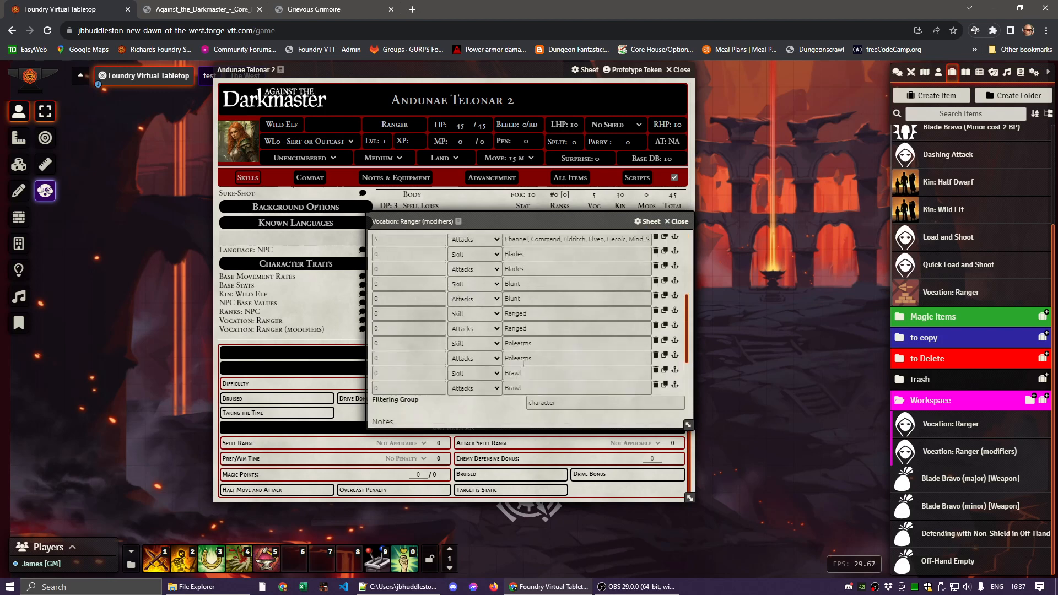
{"action": "scroll", "coordinate": [523, 363], "scroll_direction": "down", "scroll_amount": 1}
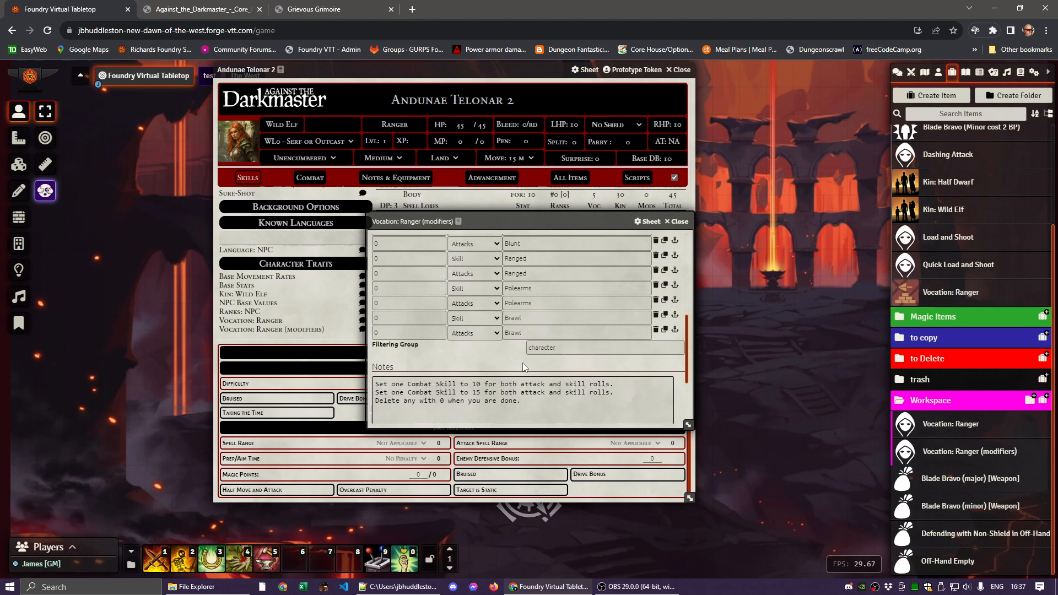
{"action": "left_click_drag", "start_coordinate": [687, 427], "coordinate": [725, 537]}
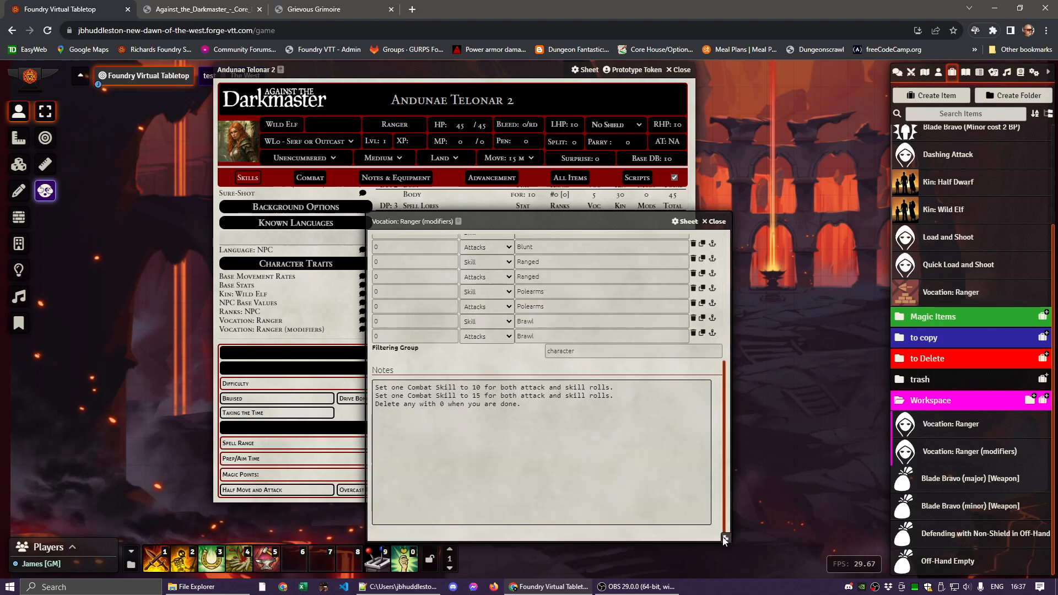
{"action": "left_click_drag", "start_coordinate": [496, 220], "coordinate": [633, 210]}
{"action": "left_click_drag", "start_coordinate": [455, 78], "coordinate": [251, 78]}
{"action": "scroll", "coordinate": [292, 279], "scroll_direction": "up", "scroll_amount": 5}
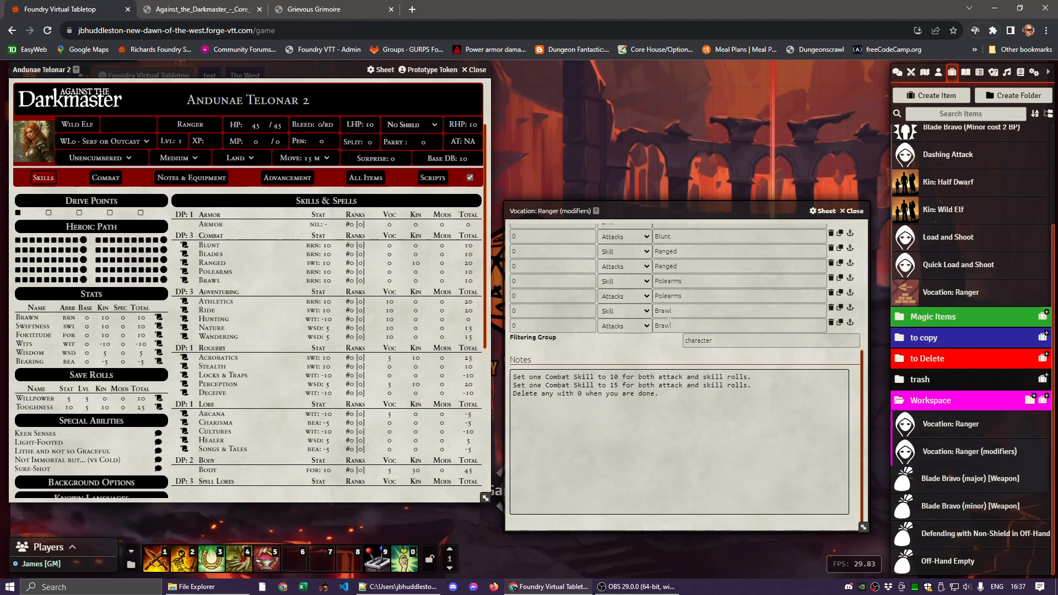
Set the Ranged entries for both Skill and Attacks to 15 in Vocation: Ranger (modifiers)
{"action": "scroll", "coordinate": [606, 386], "scroll_direction": "up", "scroll_amount": 1}
{"action": "left_click", "coordinate": [550, 306]}
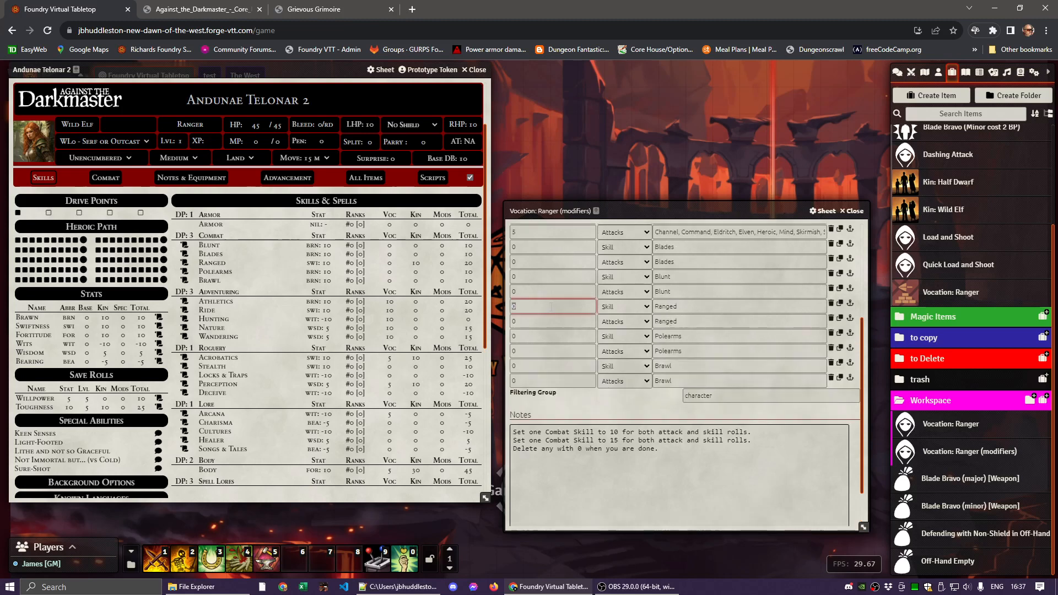
{"action": "type", "text": "15"}
{"action": "left_click", "coordinate": [533, 325]}
{"action": "type", "text": "15"}
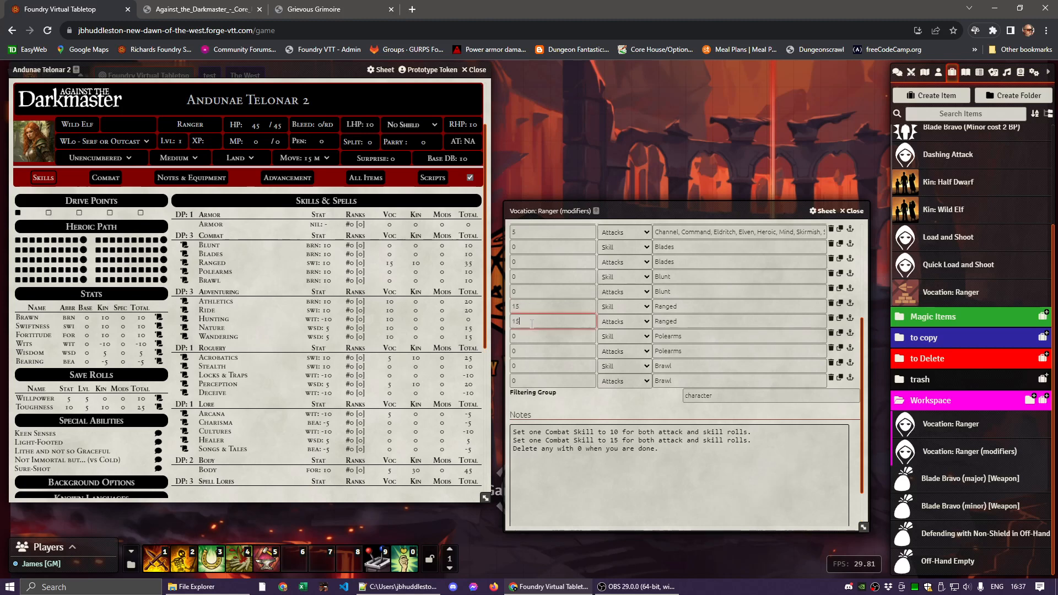
{"action": "left_click", "coordinate": [540, 305]}
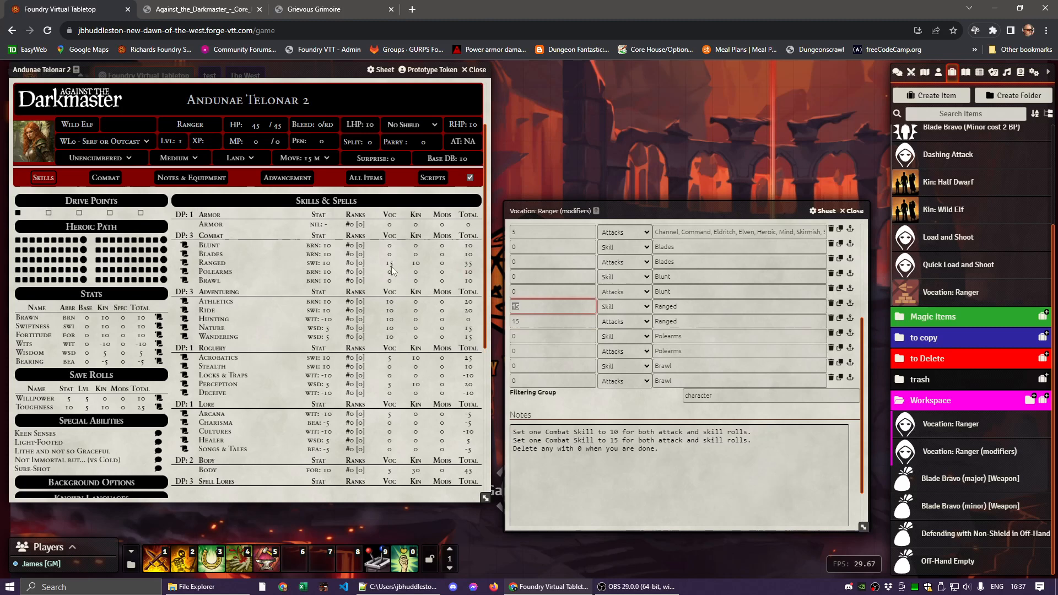
Set the Blades entries for both Skill and Attacks to 10 in Vocation: Ranger (modifiers)
{"action": "left_click", "coordinate": [570, 397]}
{"action": "left_click", "coordinate": [533, 248]}
{"action": "type", "text": "1"}
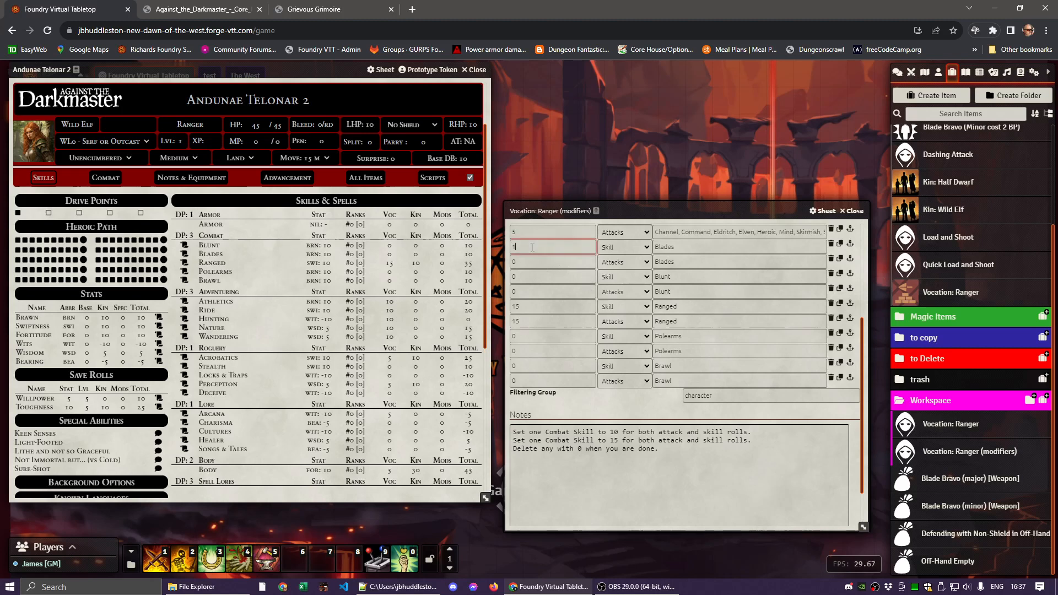
{"action": "type", "text": "0"}
{"action": "left_click", "coordinate": [530, 258]}
{"action": "type", "text": "1"}
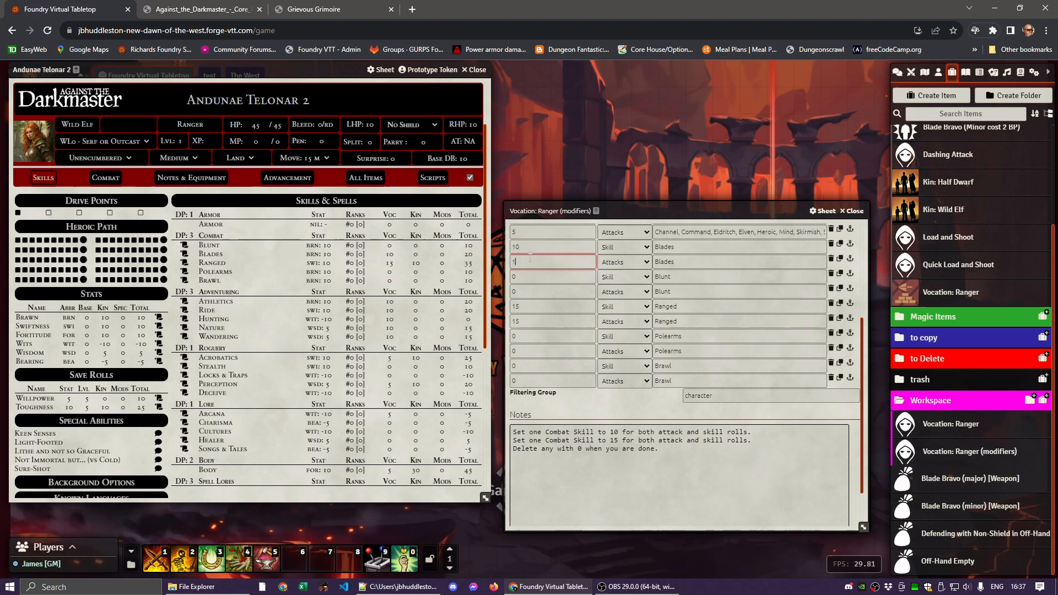
{"action": "type", "text": "0"}
Delete the unused zero-value Blunt, Polearms and Brawl entries, both Skill and Attacks, from Vocation: Ranger (modifiers)
{"action": "left_click", "coordinate": [534, 275]}
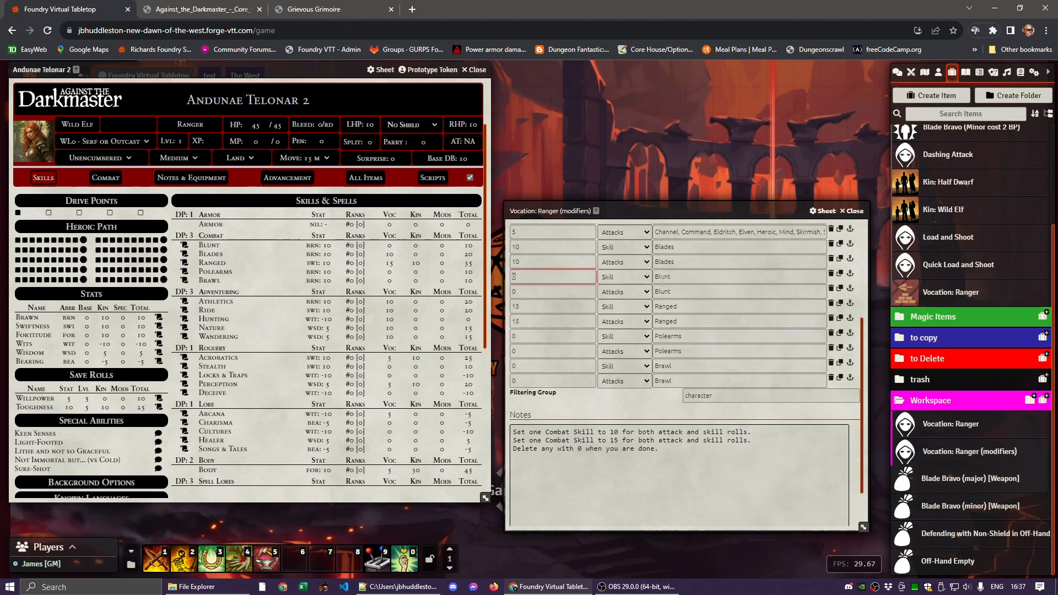
{"action": "left_click", "coordinate": [830, 274]}
{"action": "left_click", "coordinate": [831, 274]}
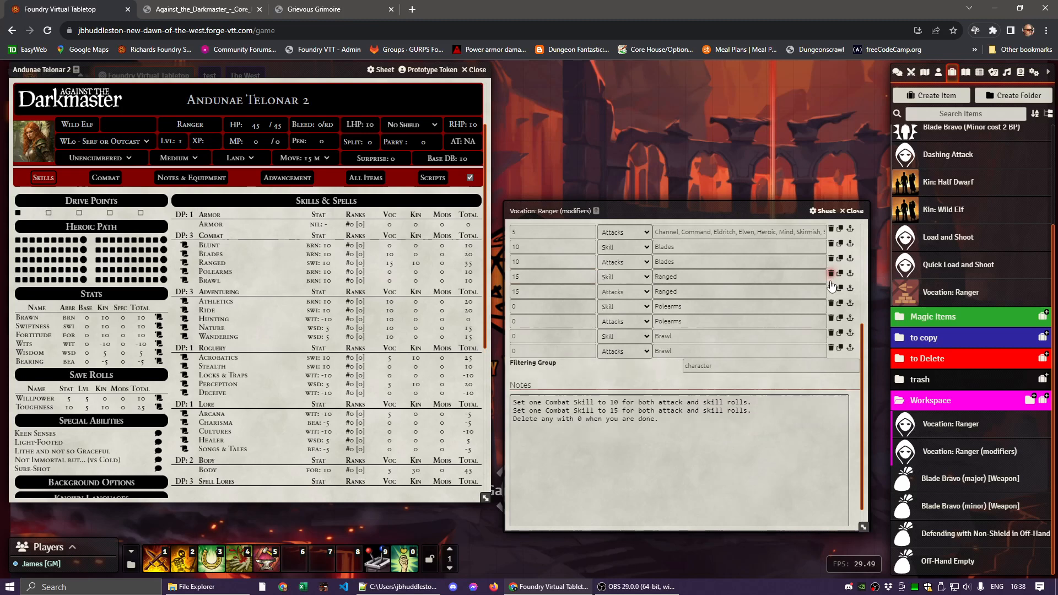
{"action": "left_click", "coordinate": [831, 304]}
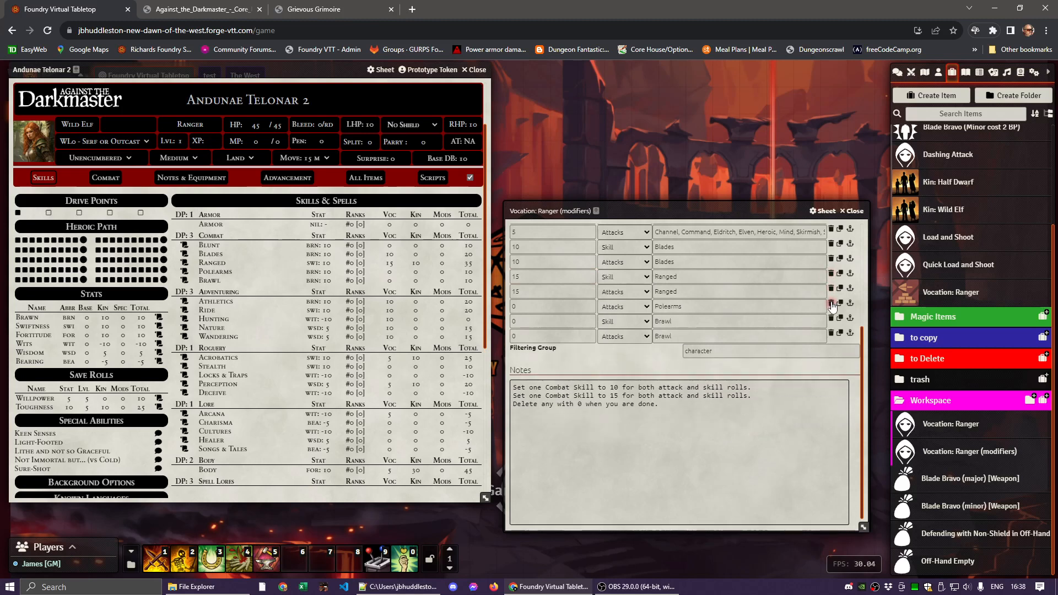
{"action": "left_click", "coordinate": [832, 306]}
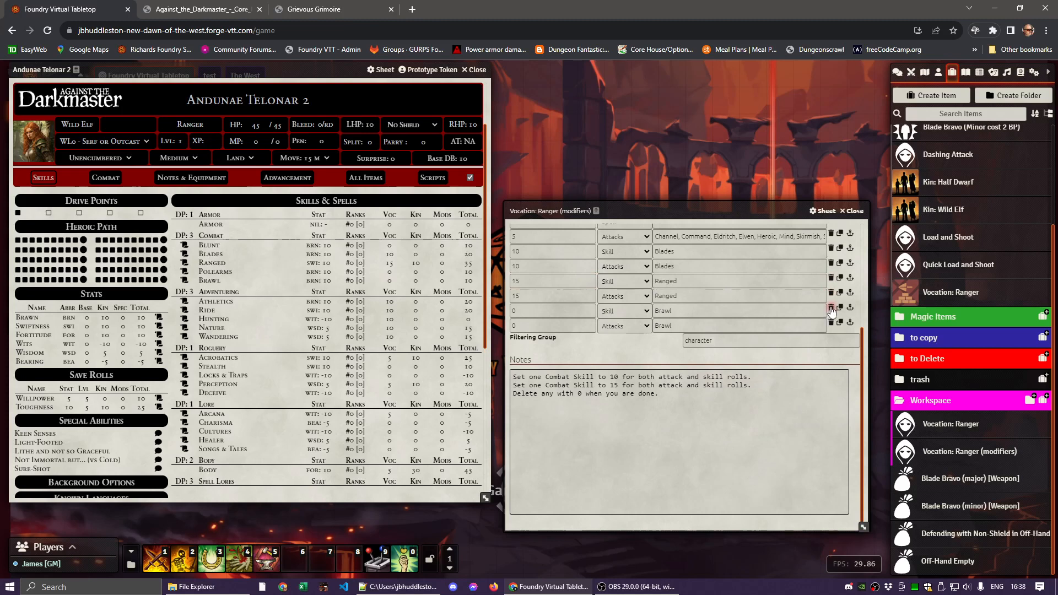
{"action": "left_click", "coordinate": [831, 322]}
{"action": "left_click", "coordinate": [831, 323]}
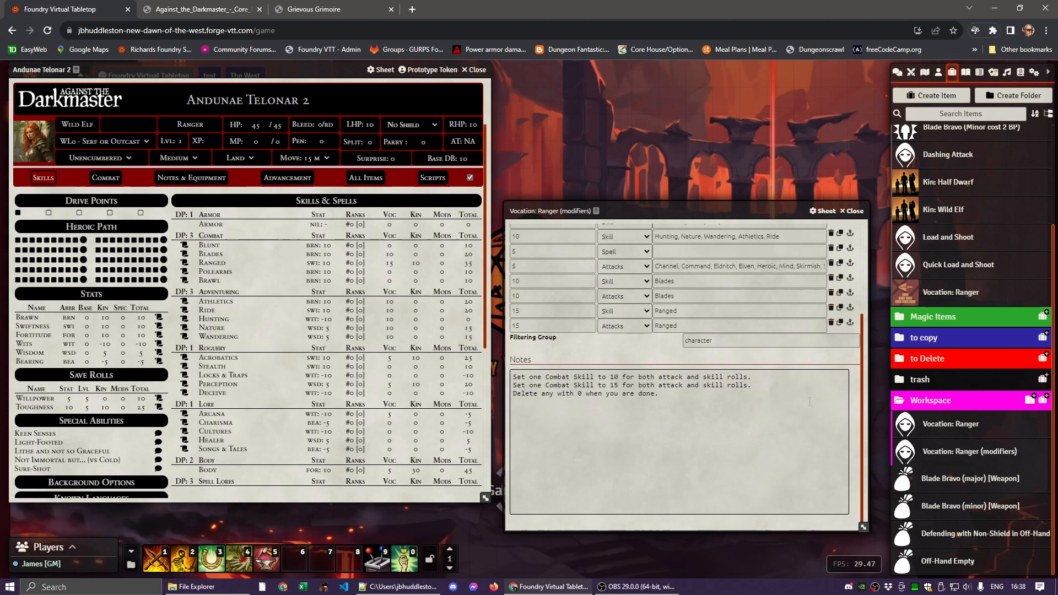
Change the filtering group of Vocation: Ranger (modifiers) to Modifier and close the item
{"action": "scroll", "coordinate": [670, 370], "scroll_direction": "up", "scroll_amount": 2}
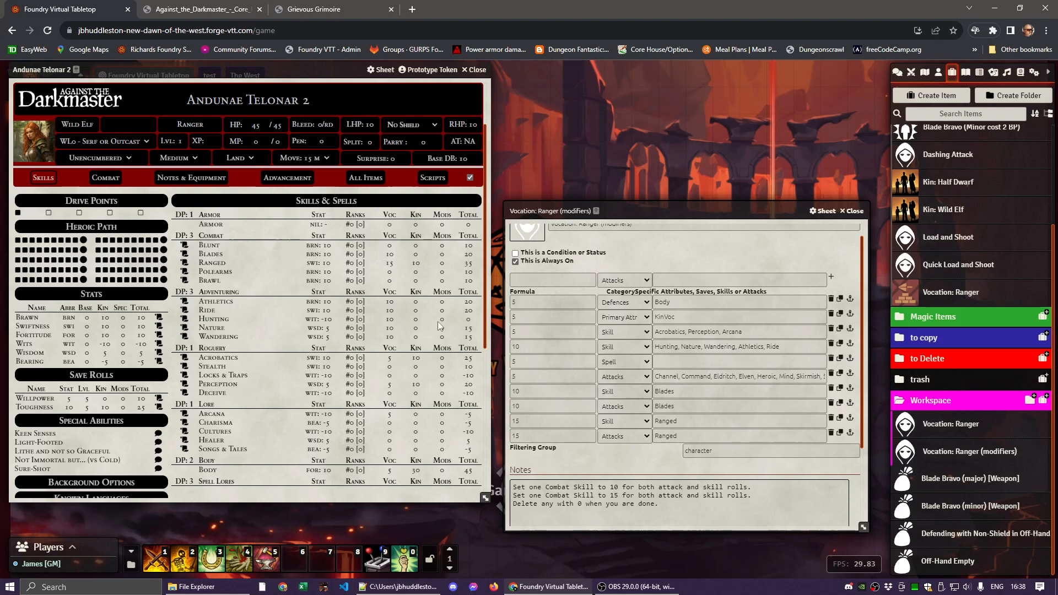
{"action": "left_click", "coordinate": [678, 362]}
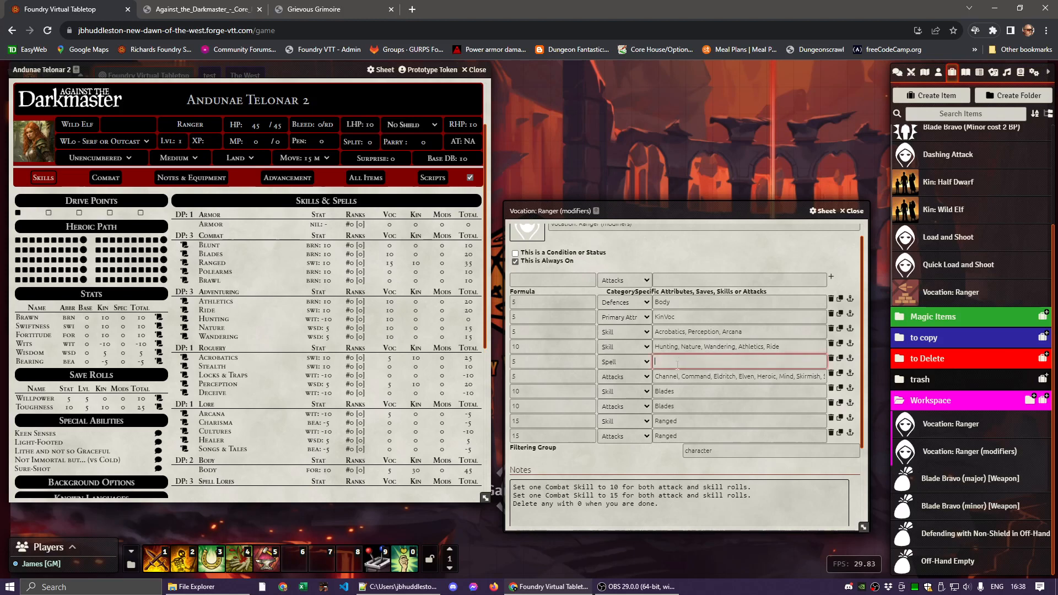
{"action": "scroll", "coordinate": [375, 356], "scroll_direction": "down", "scroll_amount": 3}
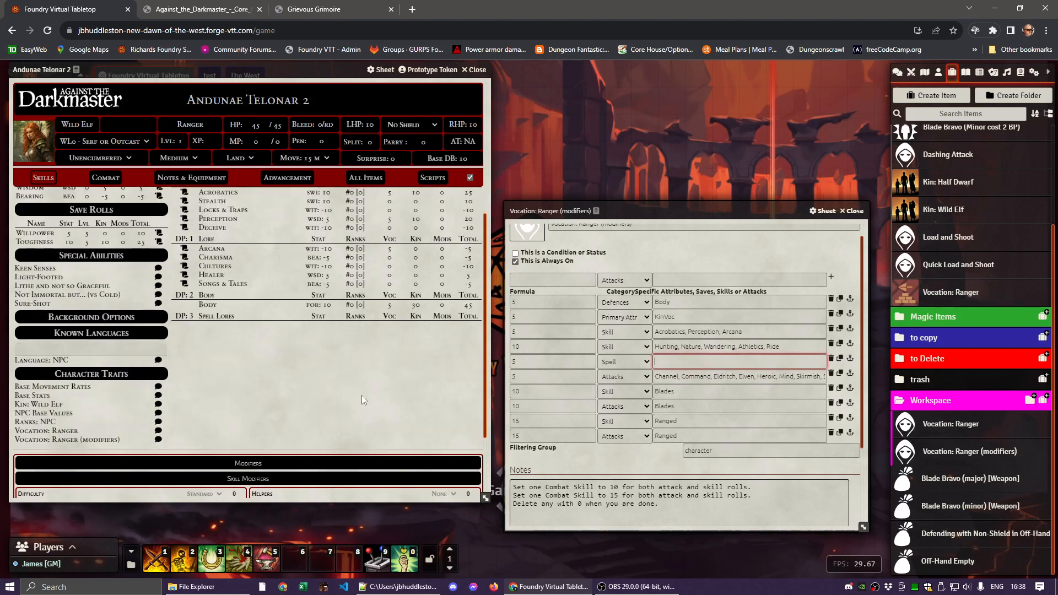
{"action": "left_click", "coordinate": [770, 244]}
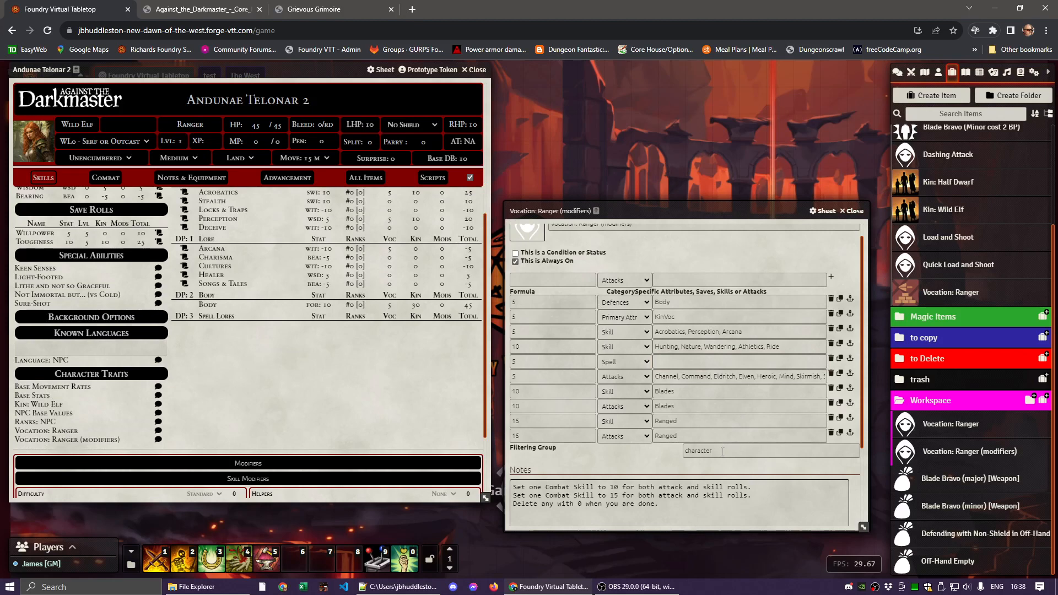
{"action": "double_click", "coordinate": [722, 451]}
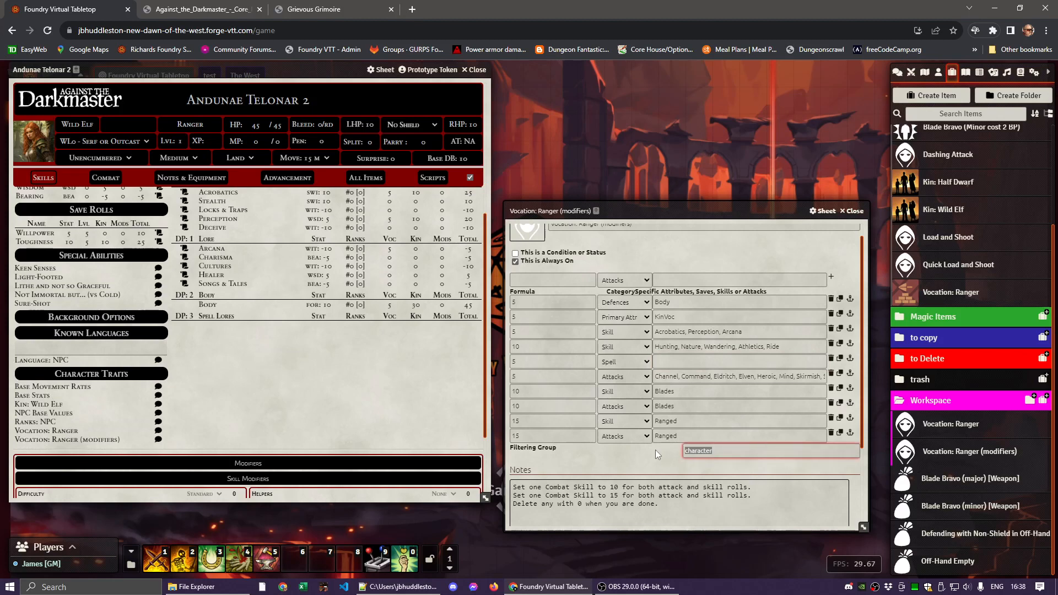
{"action": "type", "text": "Modifier"}
{"action": "left_click", "coordinate": [657, 459]}
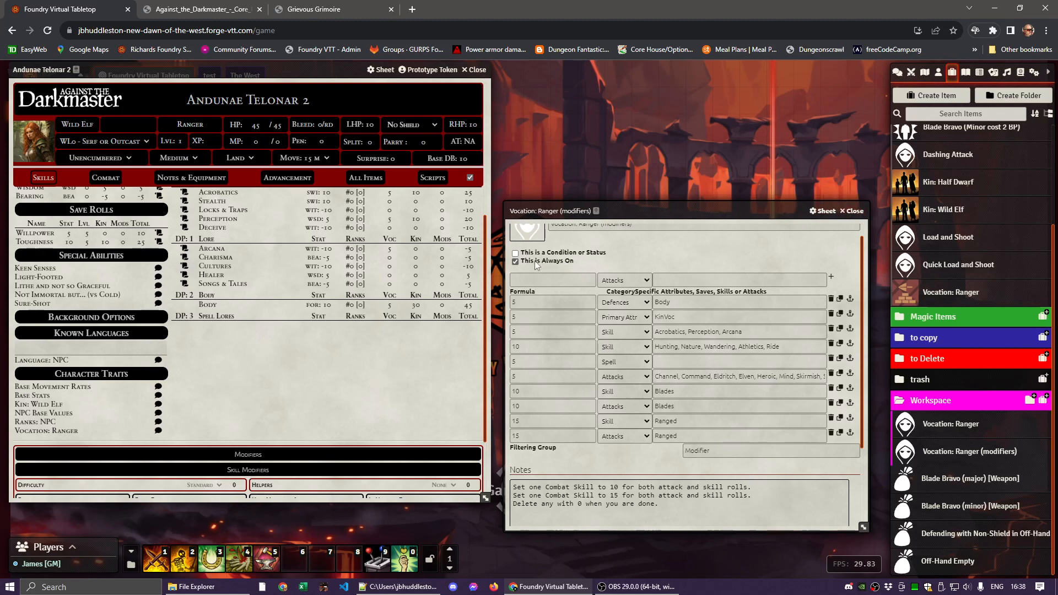
{"action": "left_click", "coordinate": [853, 211]}
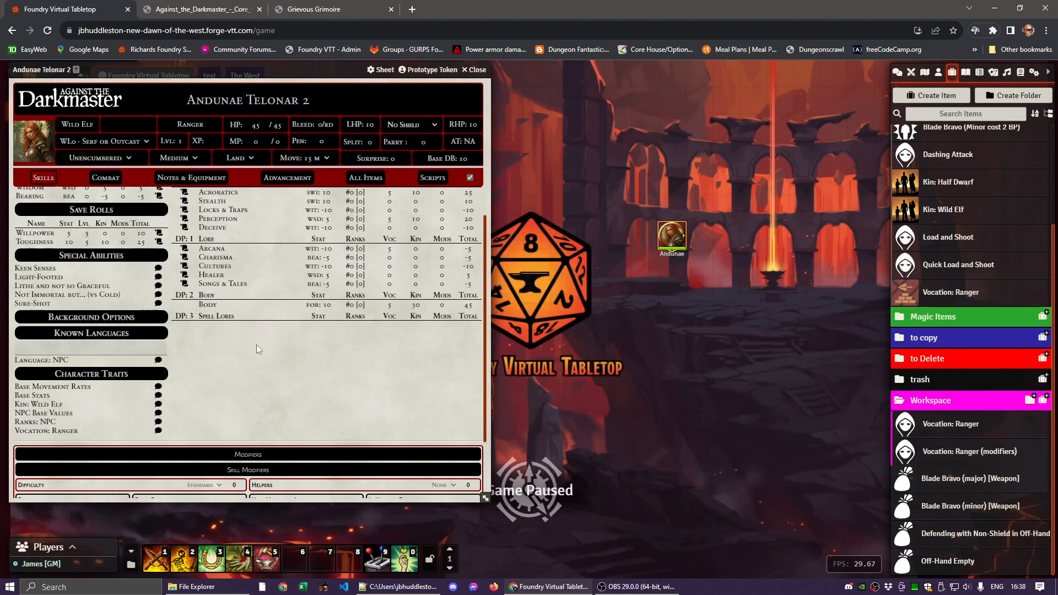
Filter the character's full item list to modifiers, check the Vocation: Ranger (modifiers) item there, and close it
{"action": "left_click", "coordinate": [366, 177]}
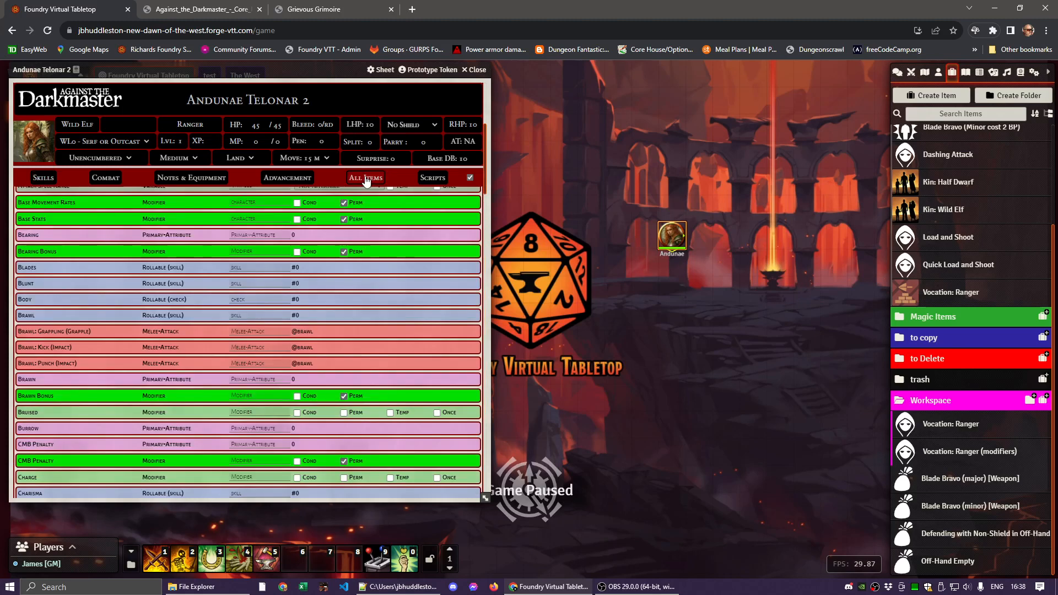
{"action": "scroll", "coordinate": [319, 323], "scroll_direction": "up", "scroll_amount": 5}
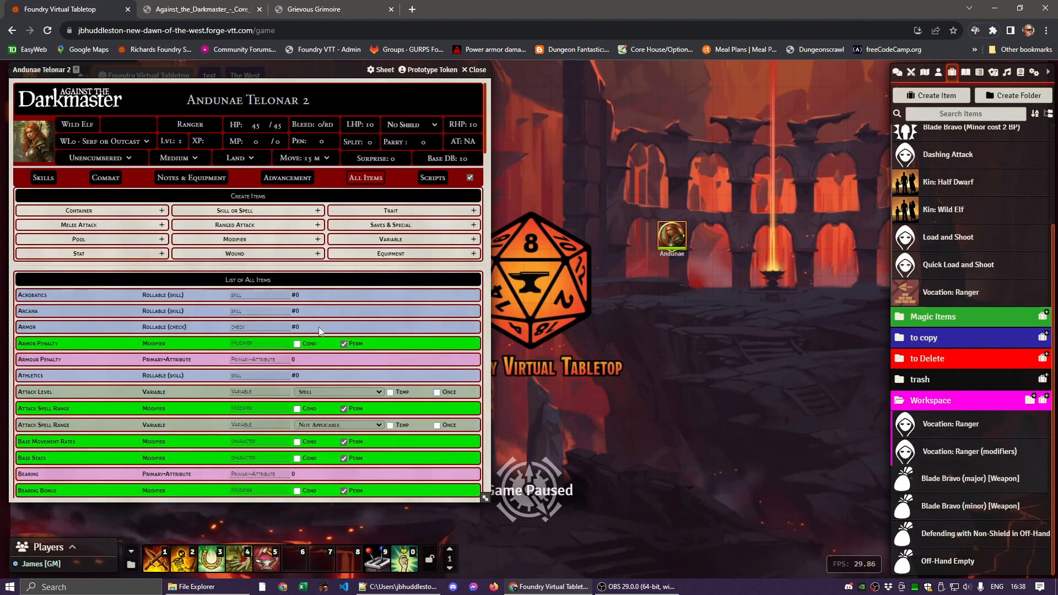
{"action": "left_click", "coordinate": [230, 240]}
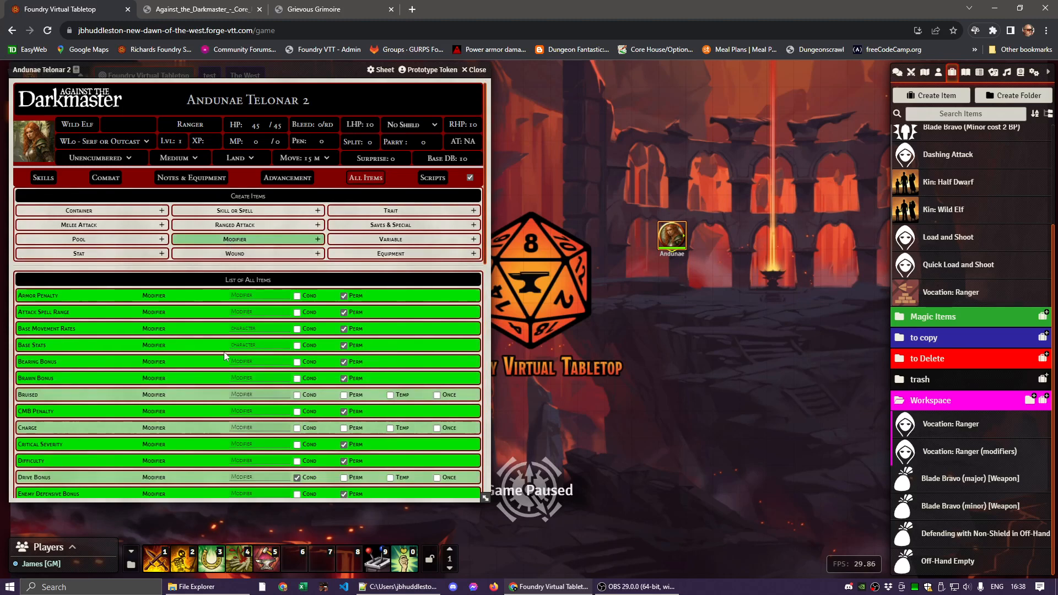
{"action": "scroll", "coordinate": [111, 359], "scroll_direction": "down", "scroll_amount": 10}
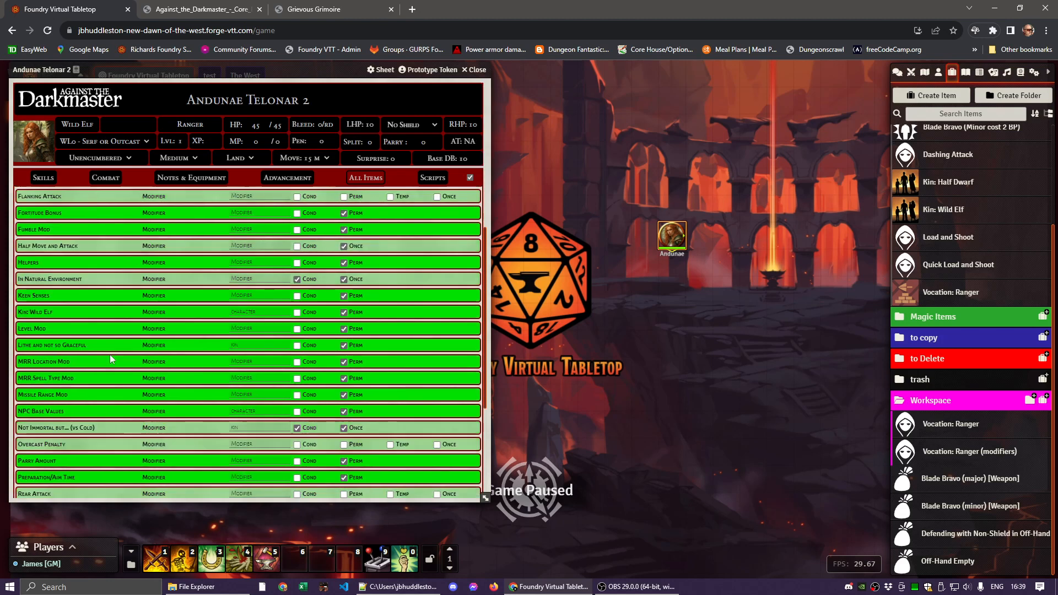
{"action": "scroll", "coordinate": [111, 359], "scroll_direction": "down", "scroll_amount": 3}
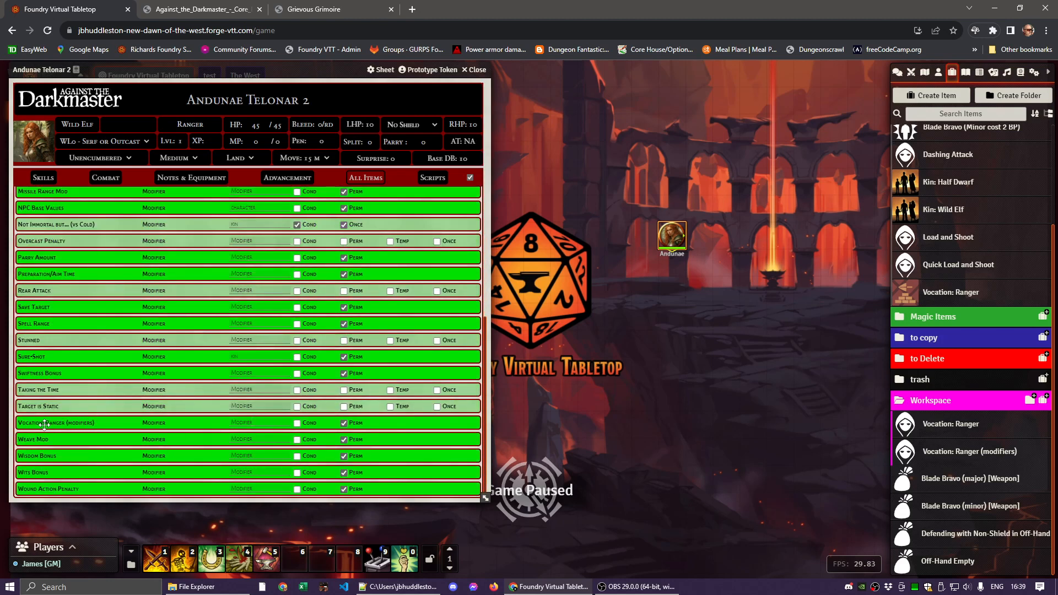
{"action": "left_click", "coordinate": [44, 424]}
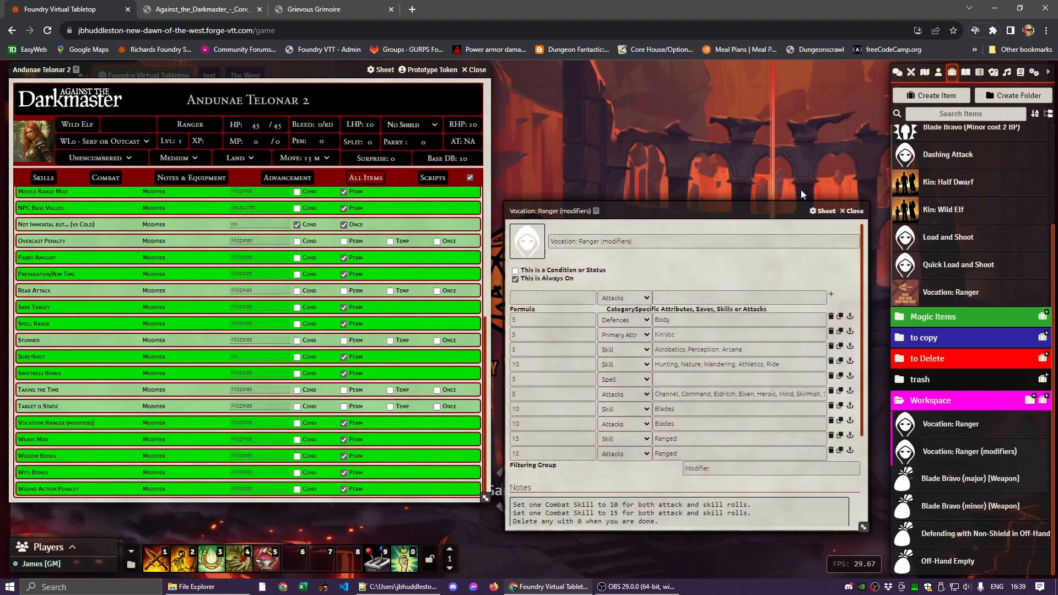
{"action": "left_click", "coordinate": [850, 211]}
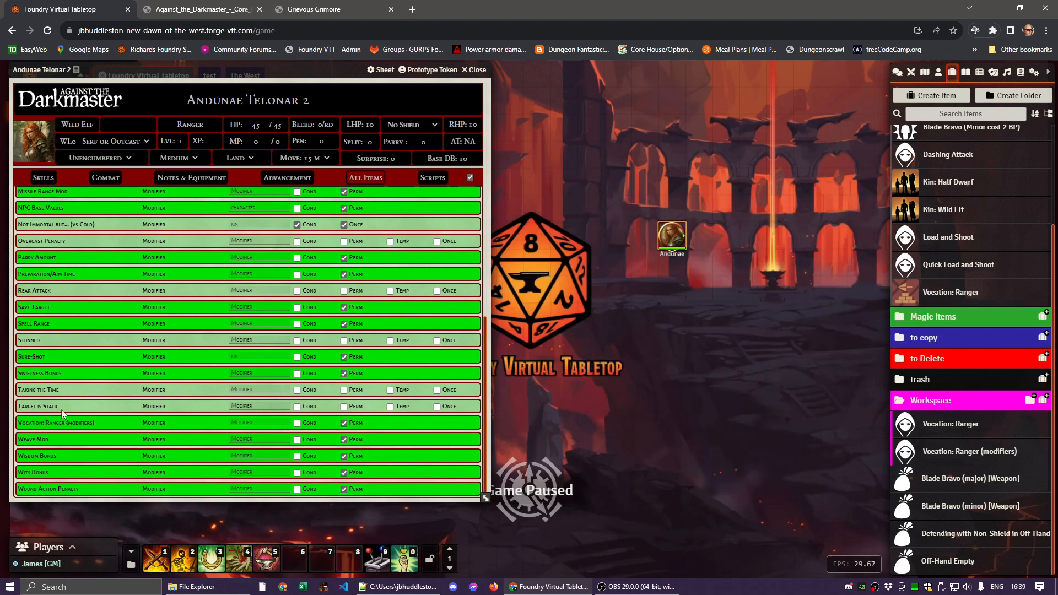
Remove the modifier filter, look through the complete item list including the Vocation: Ranger entries, and close the character sheet
{"action": "scroll", "coordinate": [69, 396], "scroll_direction": "up", "scroll_amount": 15}
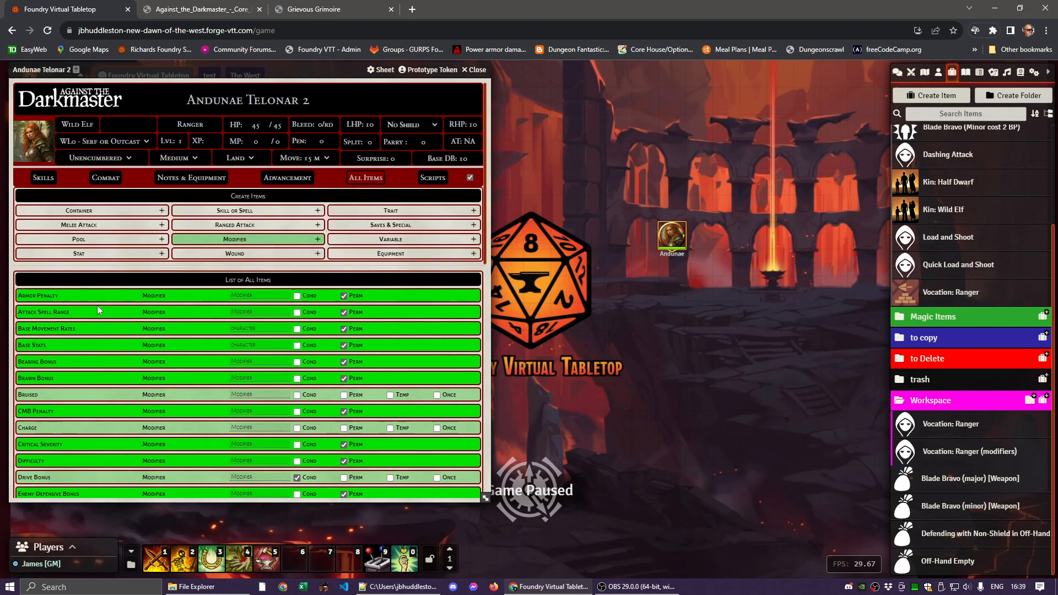
{"action": "left_click", "coordinate": [233, 241]}
{"action": "scroll", "coordinate": [269, 402], "scroll_direction": "down", "scroll_amount": 10}
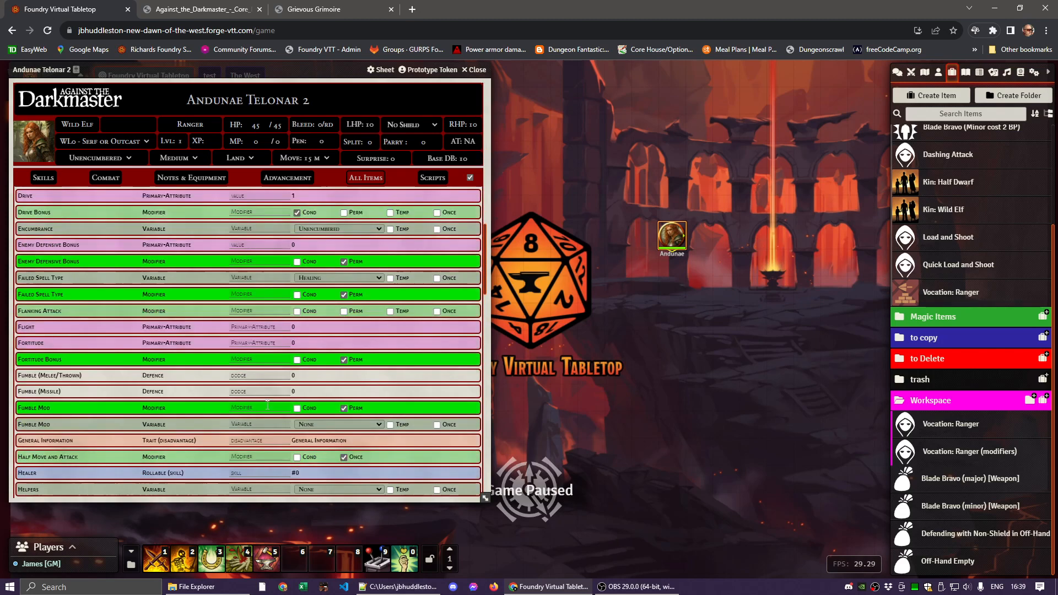
{"action": "scroll", "coordinate": [268, 405], "scroll_direction": "down", "scroll_amount": 5}
{"action": "scroll", "coordinate": [267, 405], "scroll_direction": "up", "scroll_amount": 5}
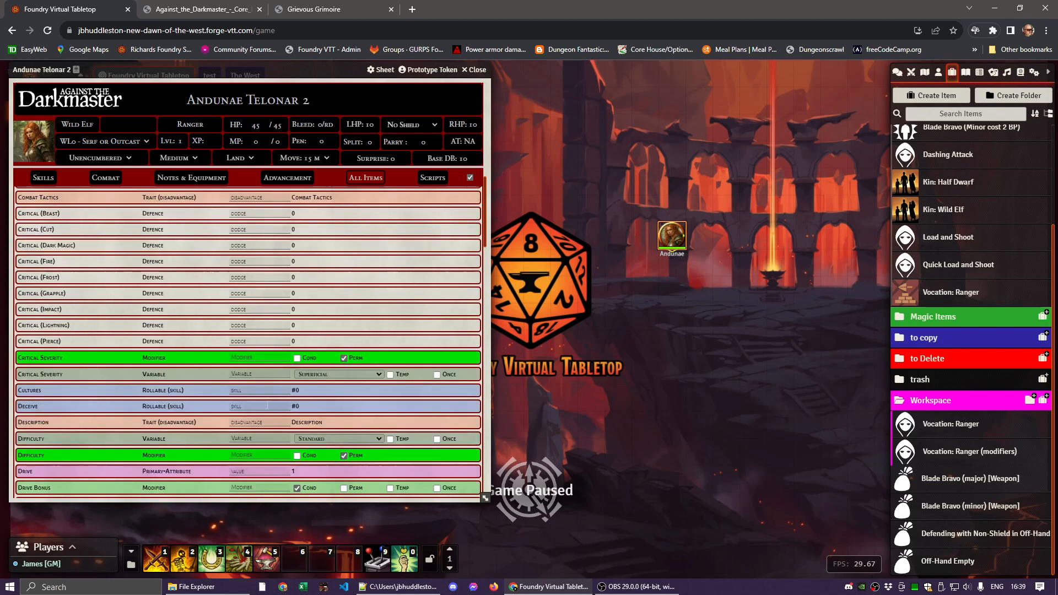
{"action": "scroll", "coordinate": [267, 405], "scroll_direction": "down", "scroll_amount": 20}
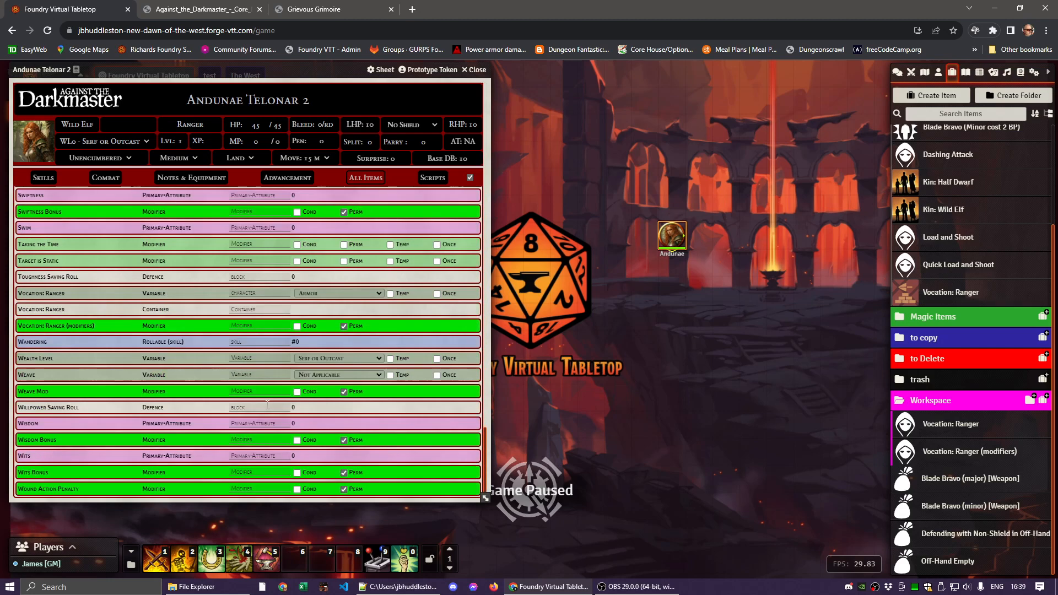
{"action": "scroll", "coordinate": [257, 390], "scroll_direction": "up", "scroll_amount": 20}
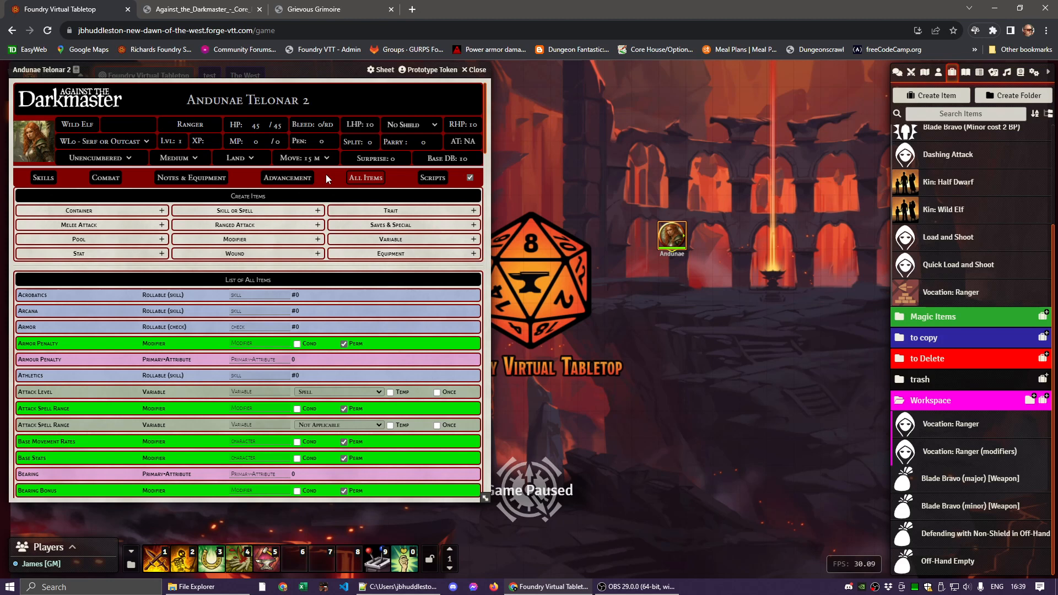
{"action": "left_click", "coordinate": [477, 72]}
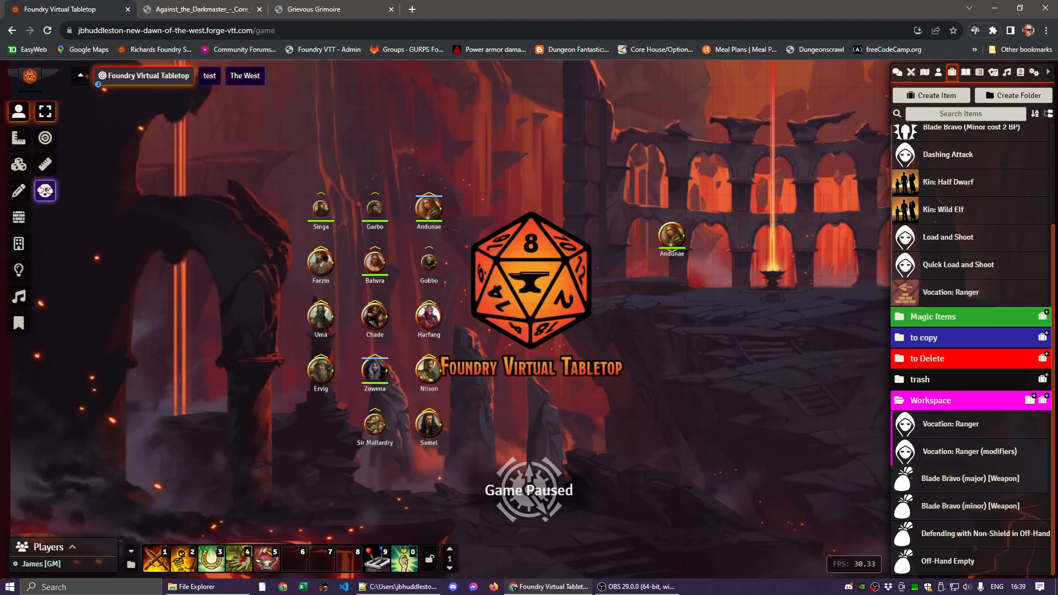
{"action": "key", "text": "alt+Tab"}
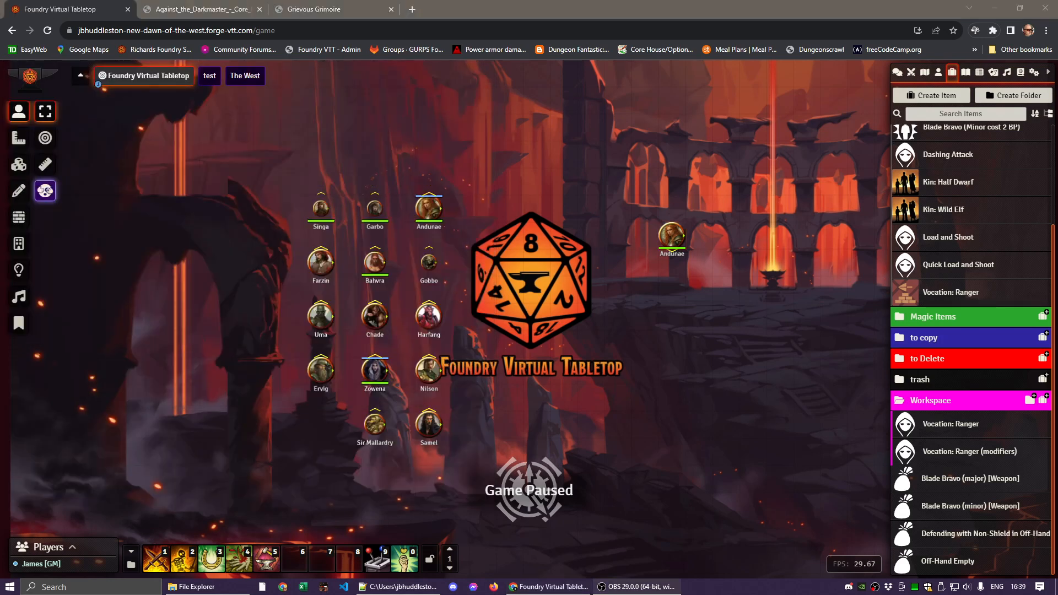